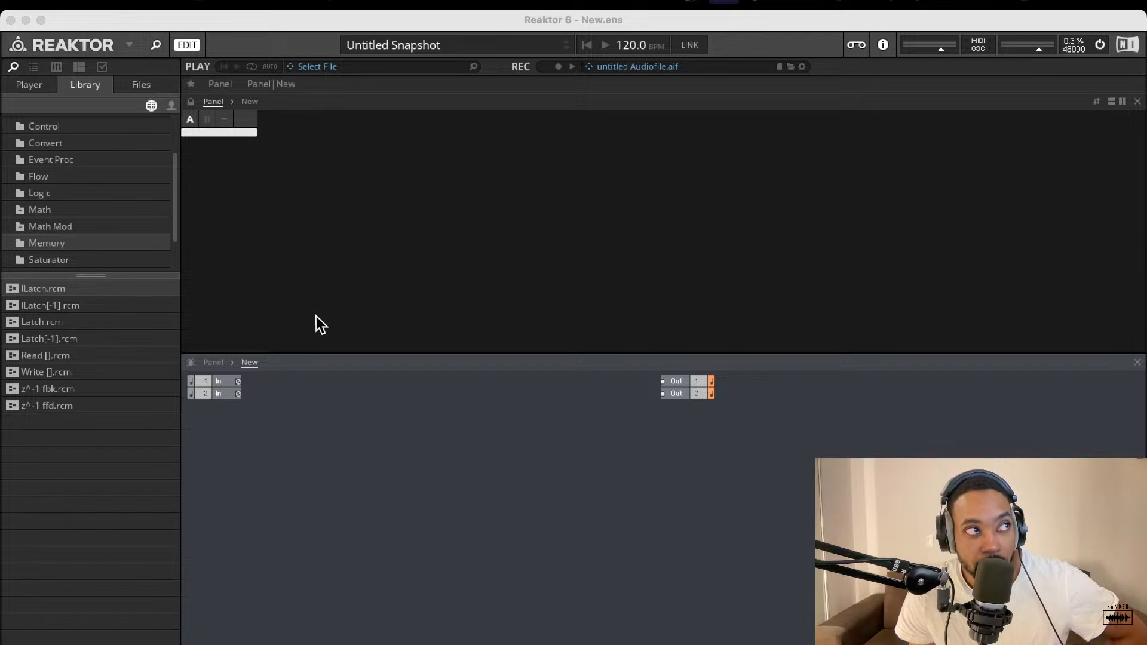
Step: Close the open ensemble and start a new Build project from the start screen
click(34, 83)
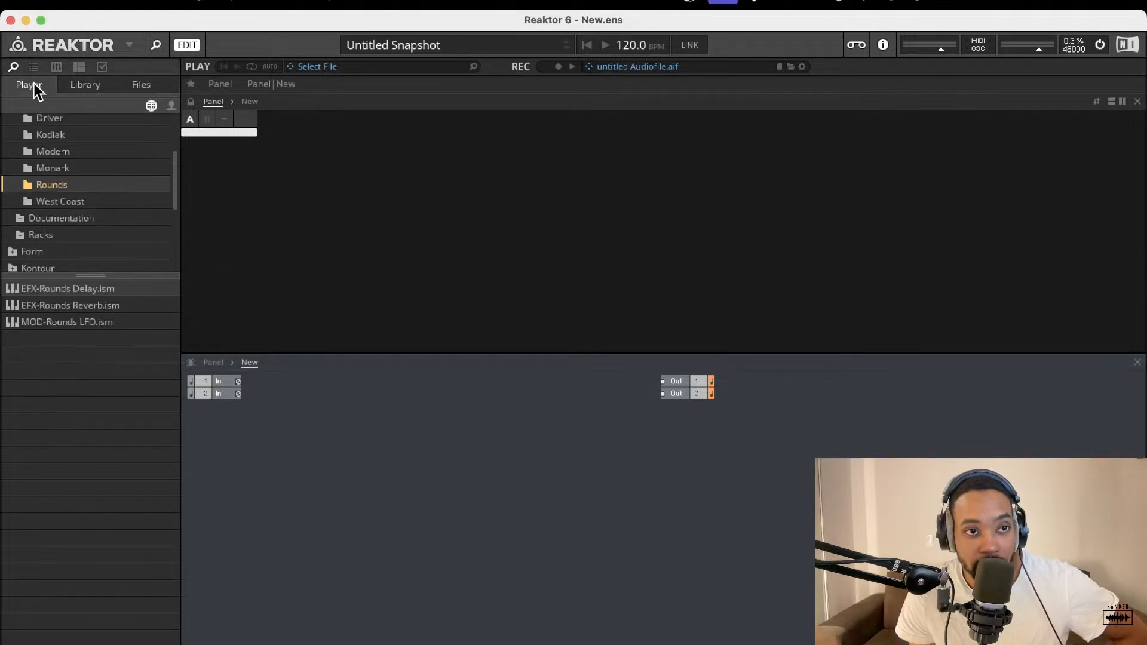
click(11, 20)
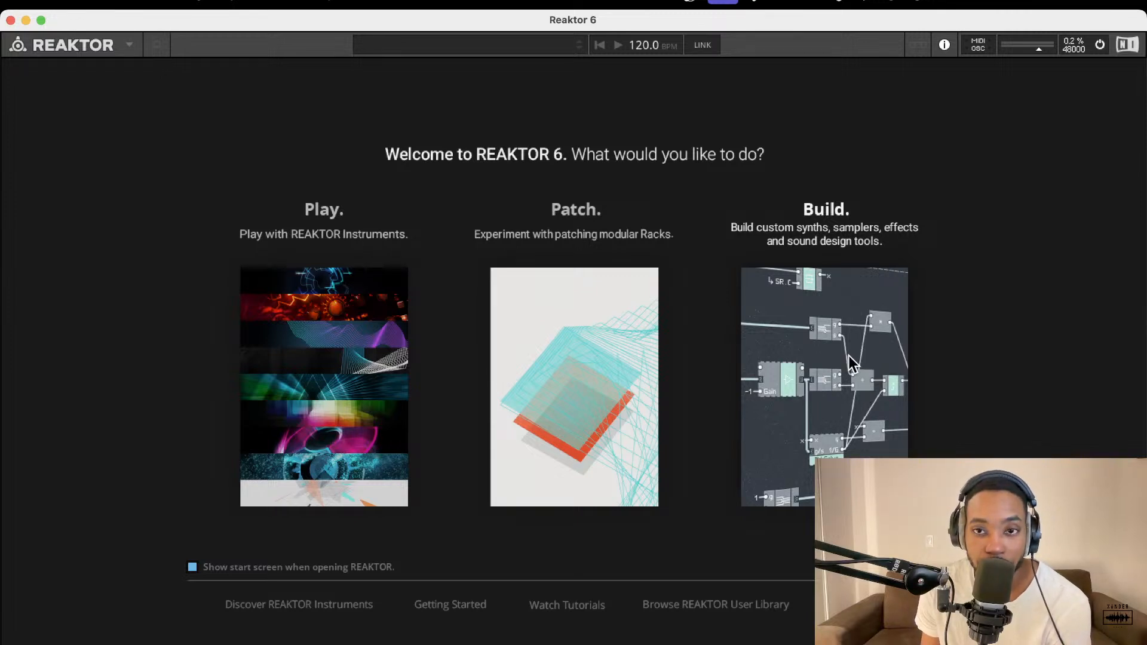
click(848, 357)
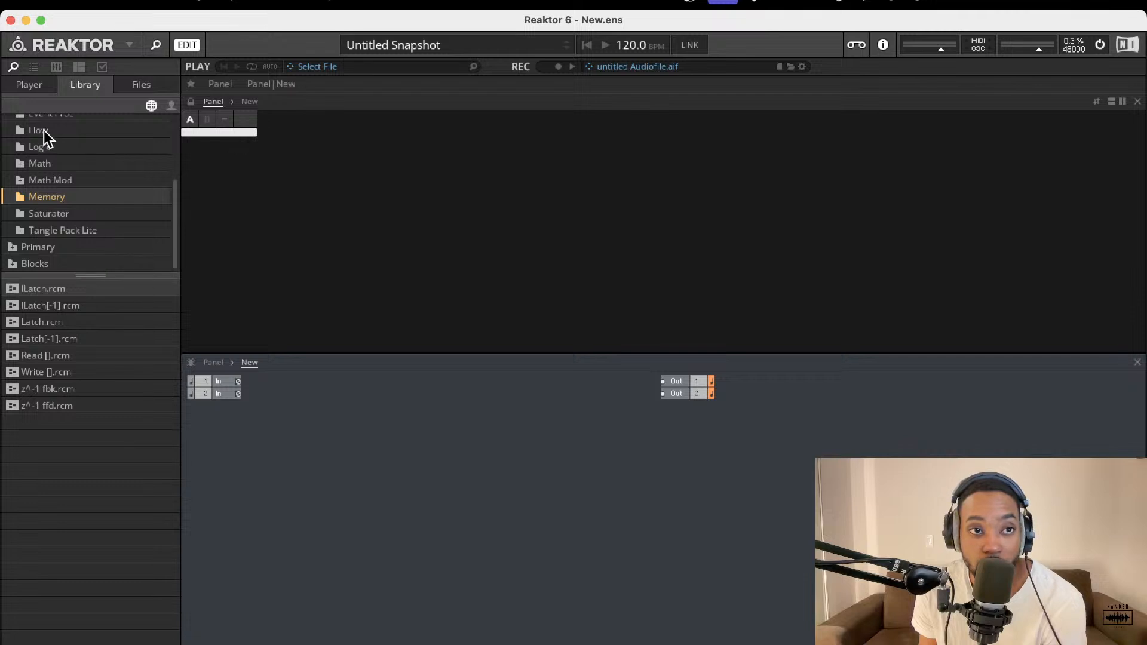
Step: Browse the Player library, expanding Blocks Base and collapsing the Blocks folder under Blocks Primes
click(13, 89)
scroll(74, 161, up, 3)
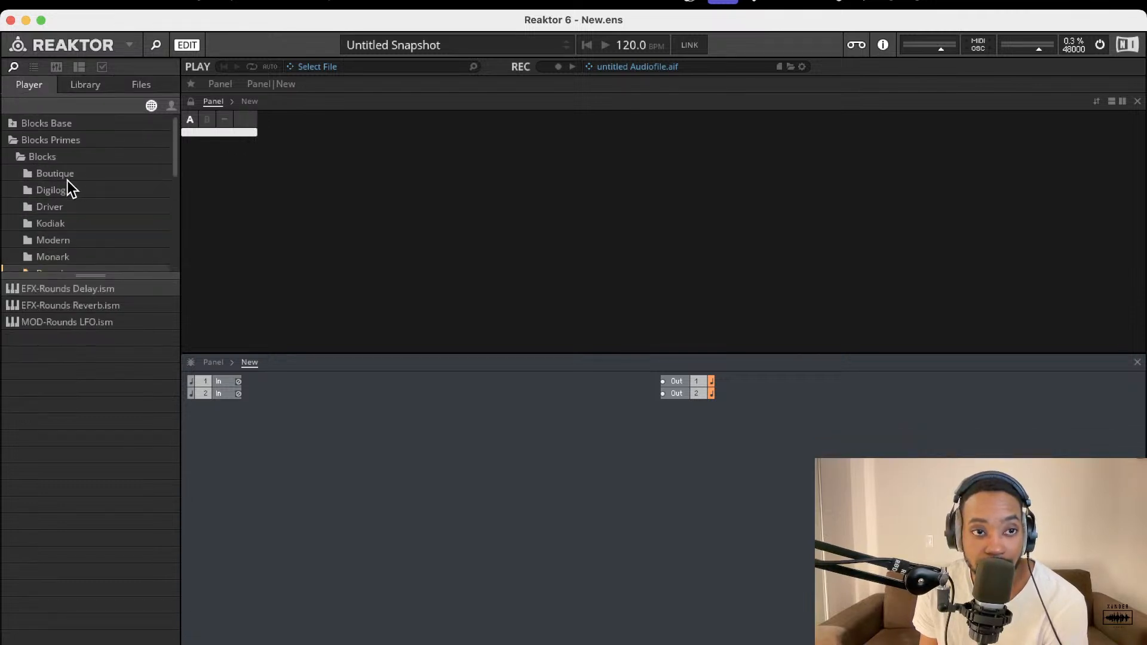
click(18, 127)
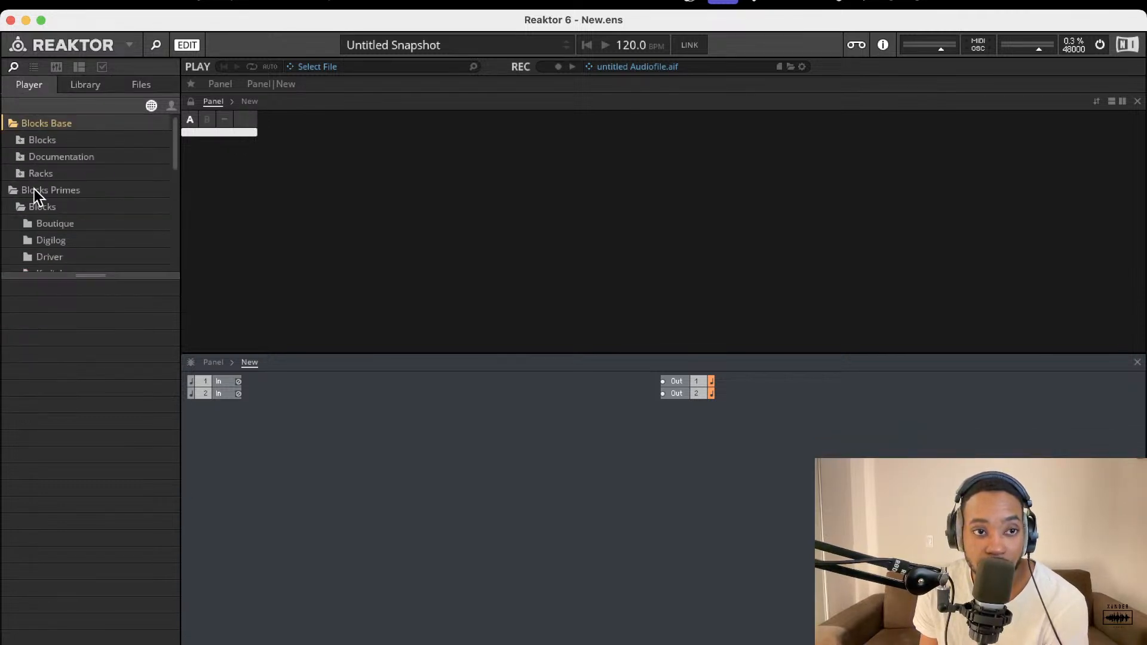
click(22, 211)
scroll(23, 203, down, 1)
click(23, 200)
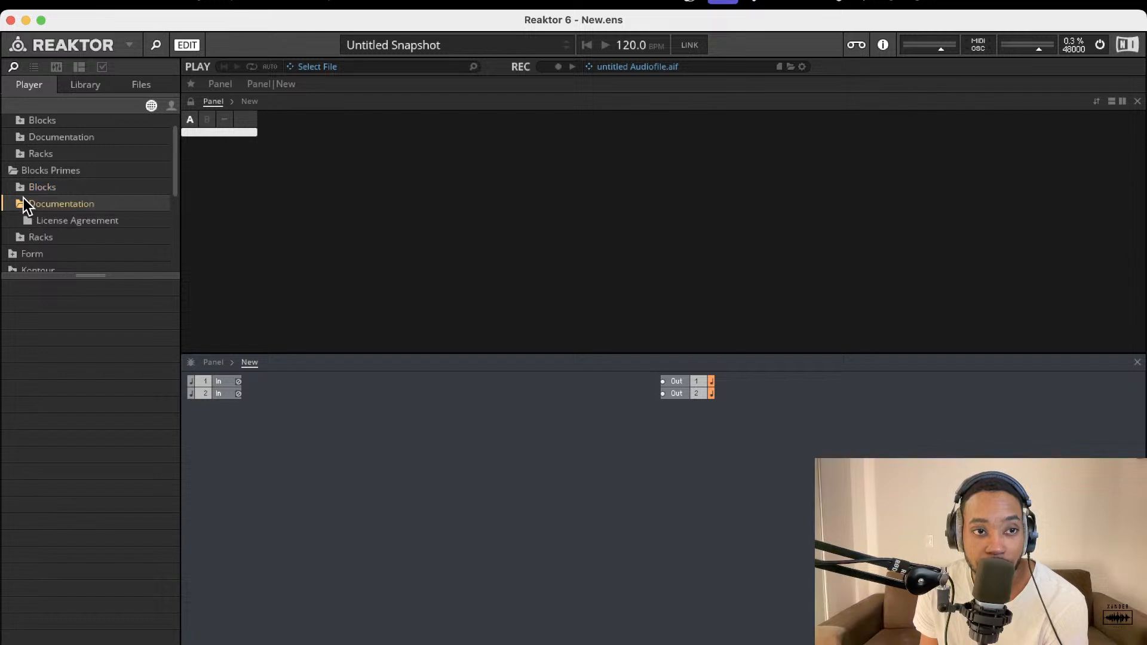
scroll(28, 233, down, 4)
scroll(29, 215, up, 5)
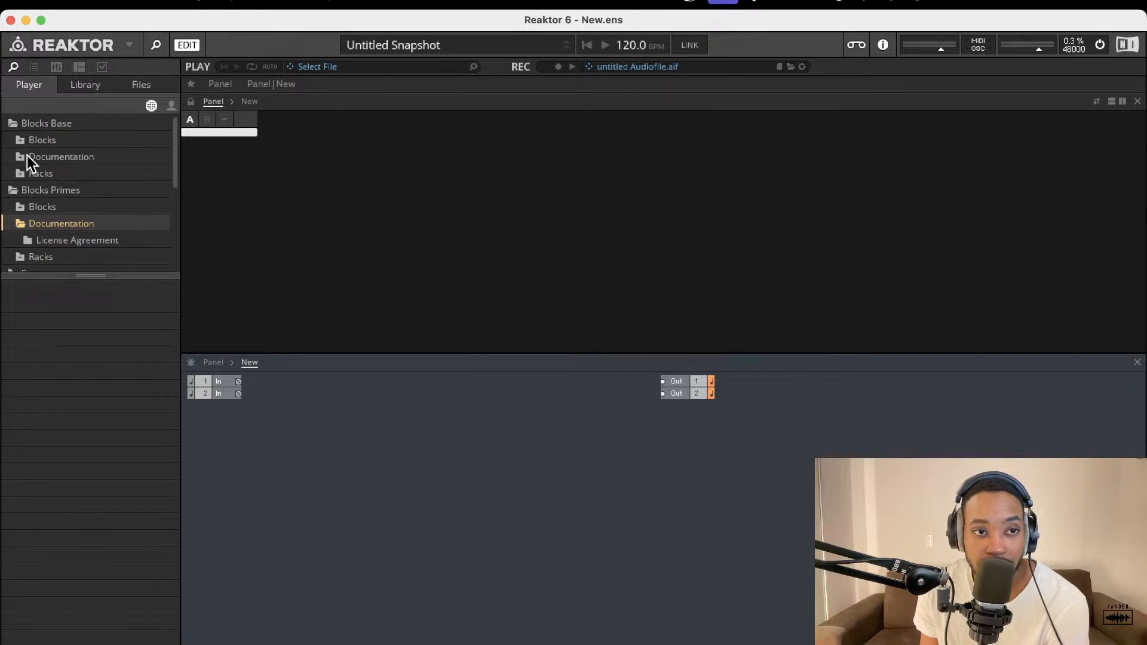
Step: Add the Util Note In and Util Mix 4 blocks from the Blocks Base Util folder to the structure
click(30, 141)
click(29, 172)
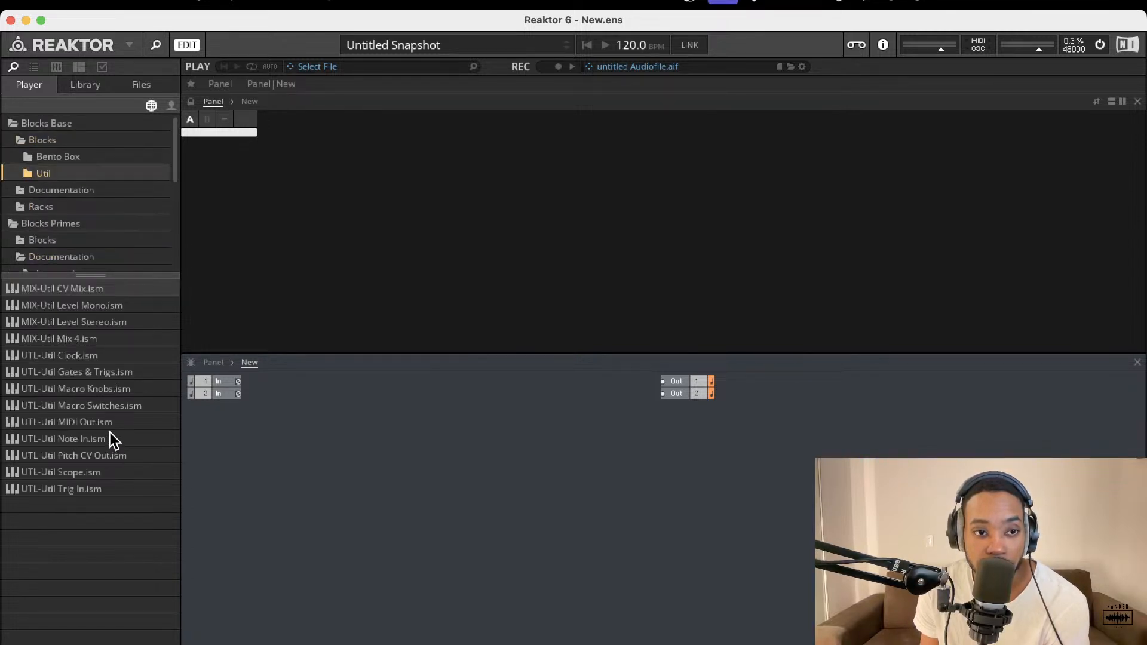
drag(67, 436, 330, 443)
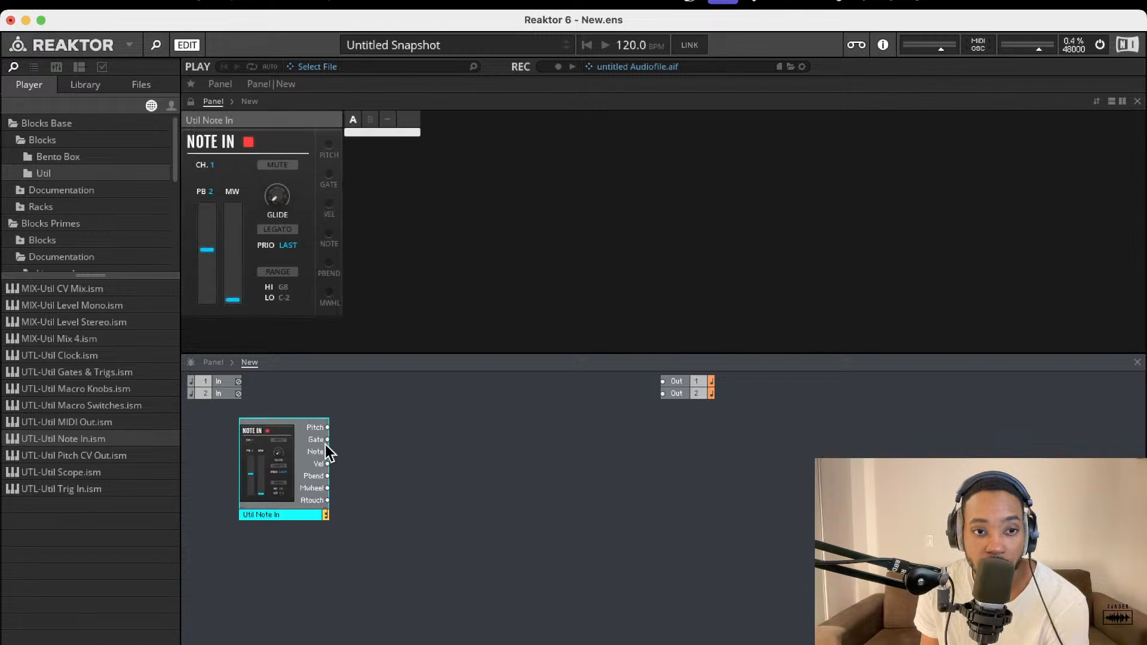
drag(76, 339, 741, 496)
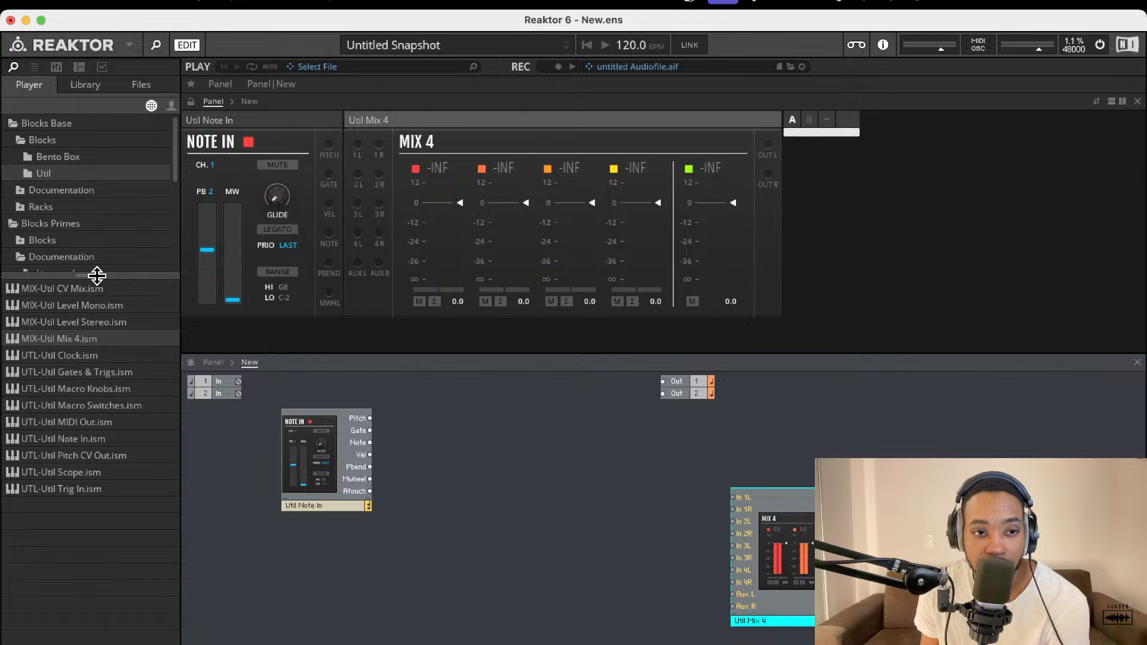
Step: Add a Bento Mix and three Bento Oscillators from the Bento Box folder, stacking the oscillators between Note In and the mixer
click(54, 159)
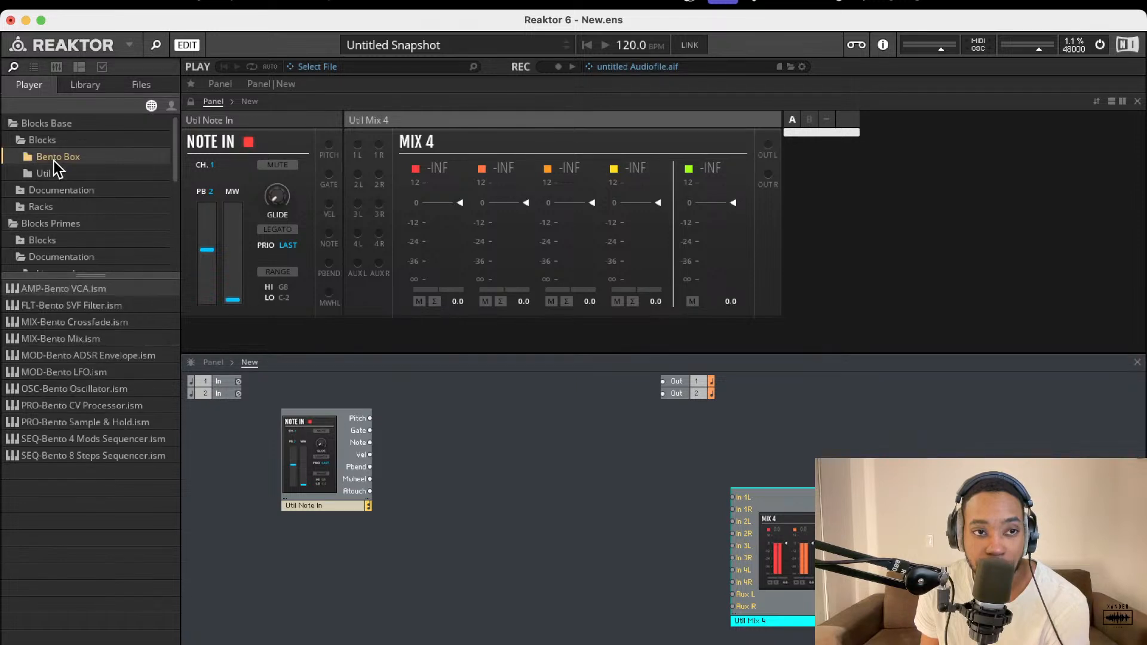
drag(98, 339, 631, 497)
drag(99, 389, 429, 597)
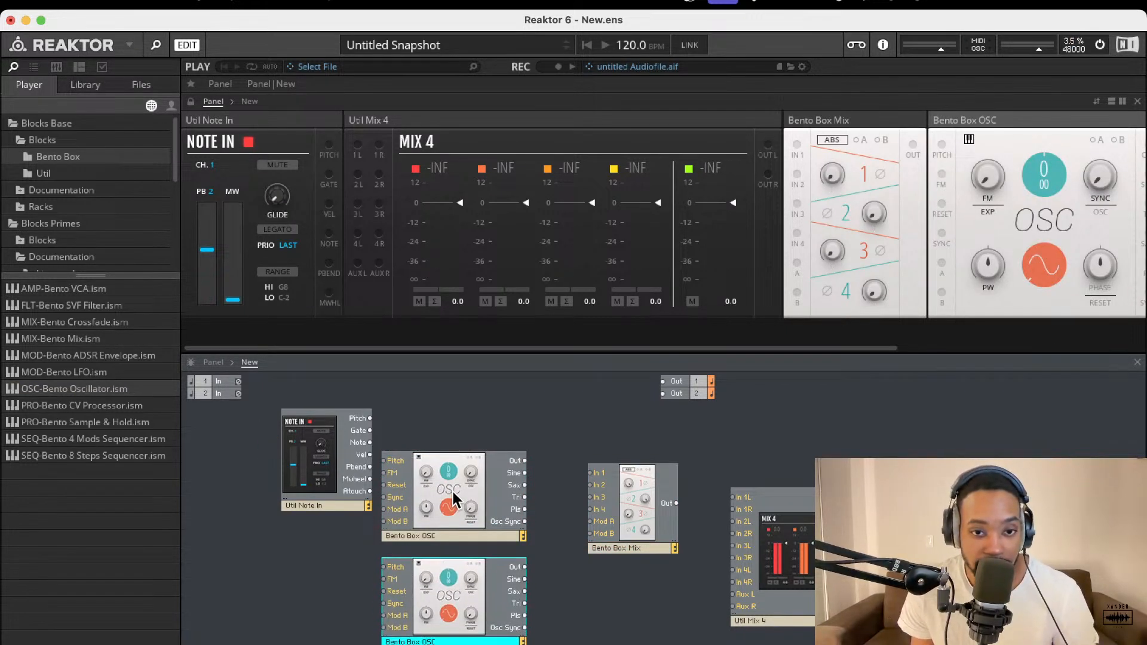
drag(452, 500, 477, 466)
drag(464, 576, 481, 624)
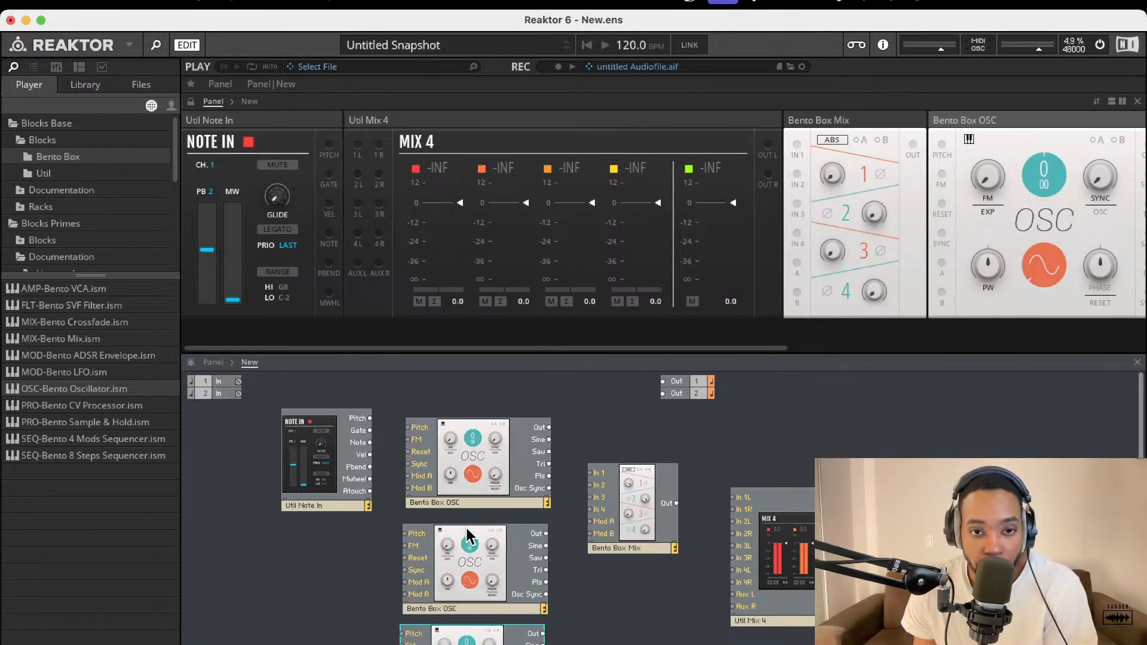
Step: Rename the three oscillators Bento Box OSC 1, Bento Box OSC 2 and Bento Box OSC 3 in stacking order
double_click(467, 502)
click(468, 503)
text(1)
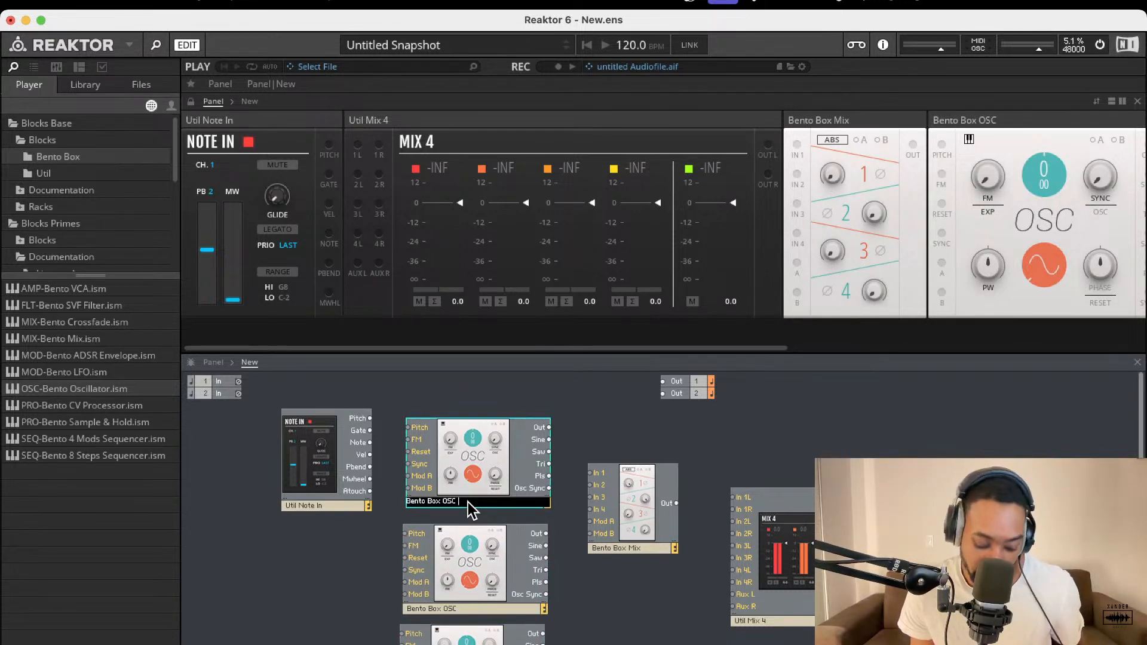
double_click(446, 608)
click(460, 610)
text(2)
click(589, 608)
scroll(585, 609, down, 1)
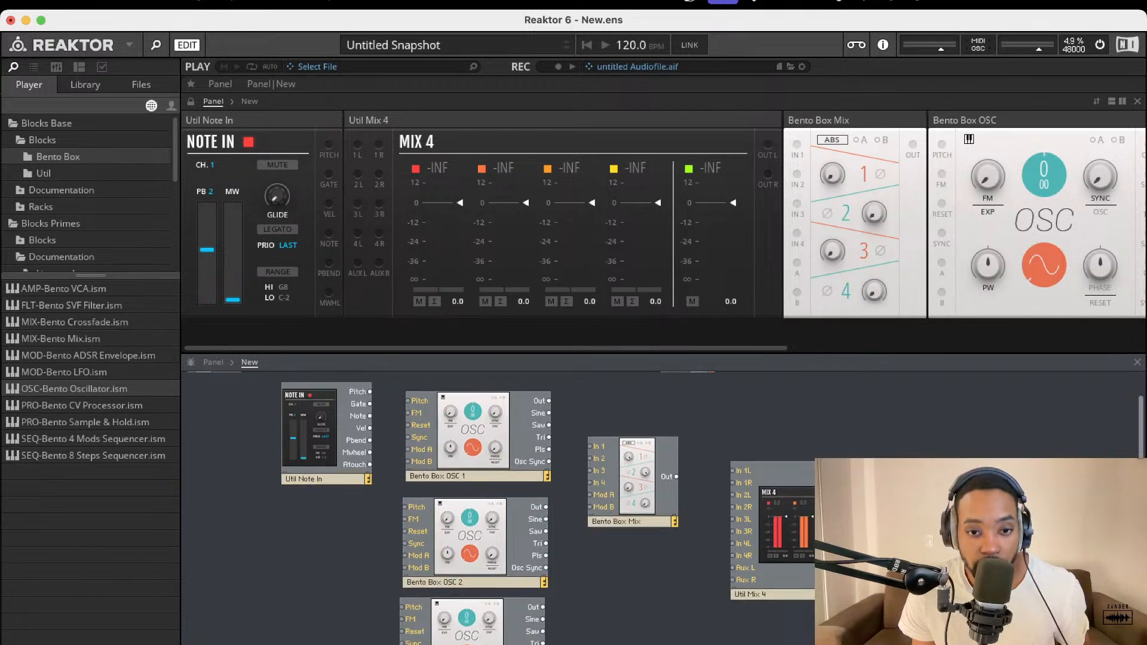
click(475, 644)
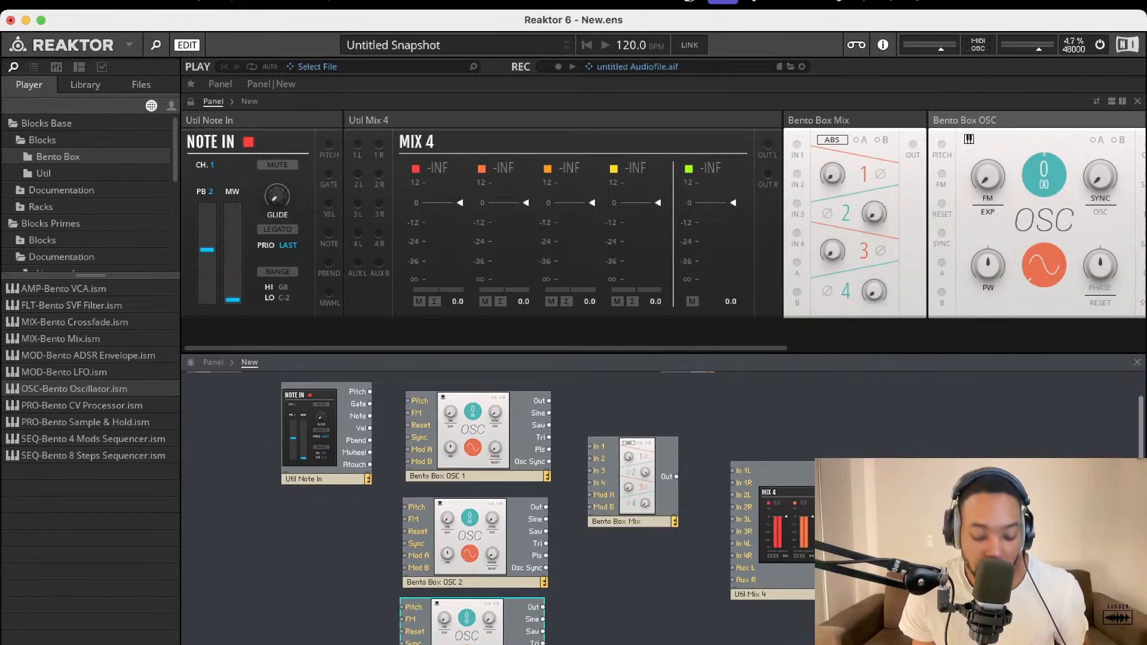
text(3)
click(619, 616)
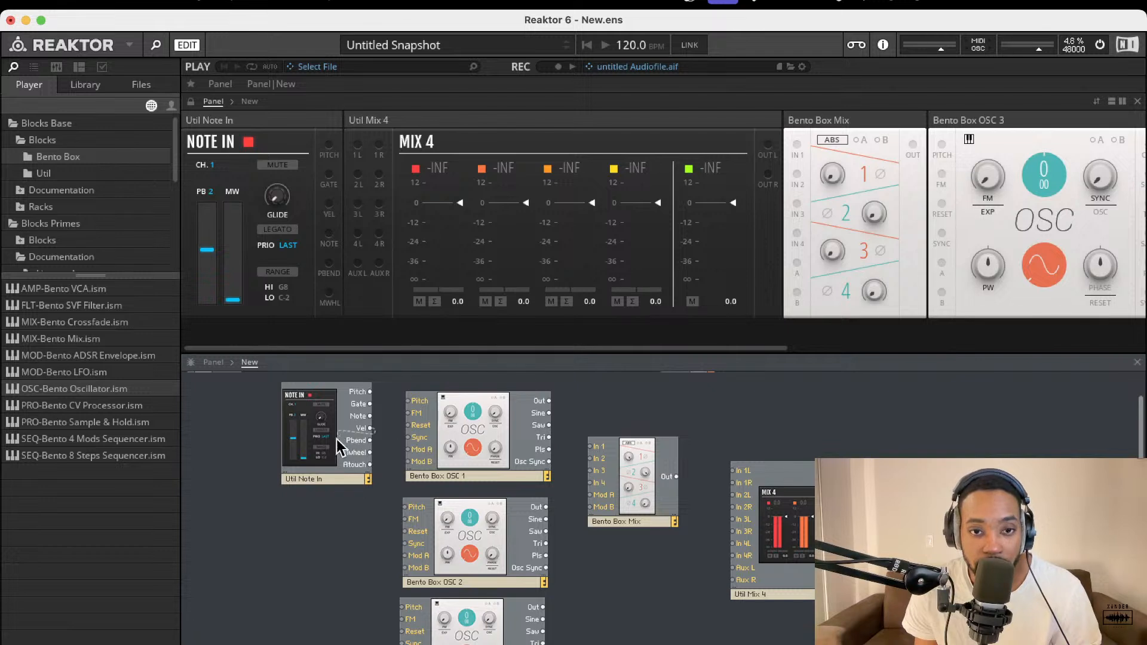
Step: Move Util Note In away from the oscillators, line up OSC 1 above OSC 2, and view the oscillator panels
drag(333, 435, 299, 450)
click(504, 447)
mouse_move(504, 446)
mouse_down()
mouse_move(490, 449)
mouse_move(502, 447)
mouse_up()
scroll(753, 215, right, 5)
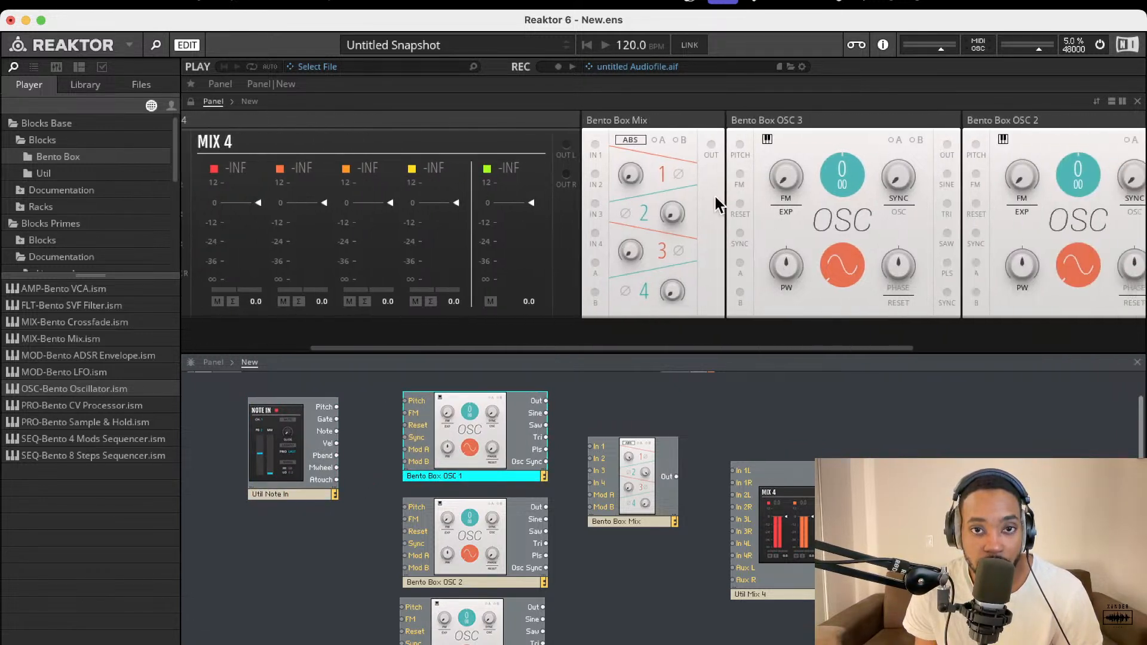
click(911, 122)
scroll(996, 123, right, 4)
scroll(1020, 127, left, 4)
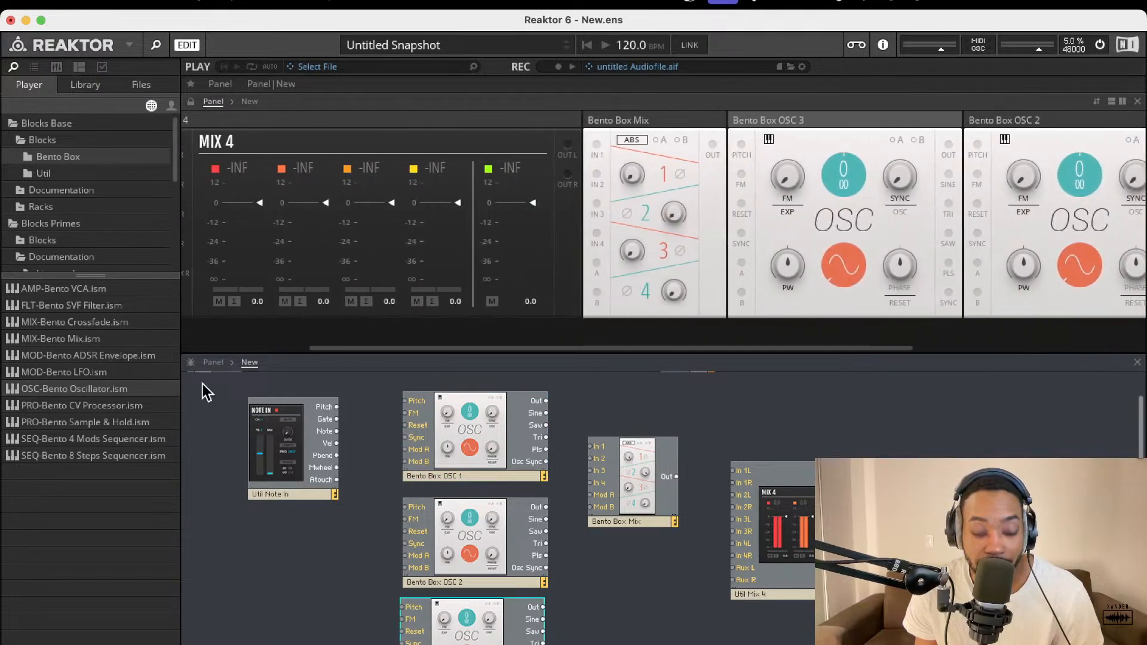
Step: Add a Bento VCA above the Bento Mix and a single Bento ADSR Envelope below it
drag(66, 289, 627, 421)
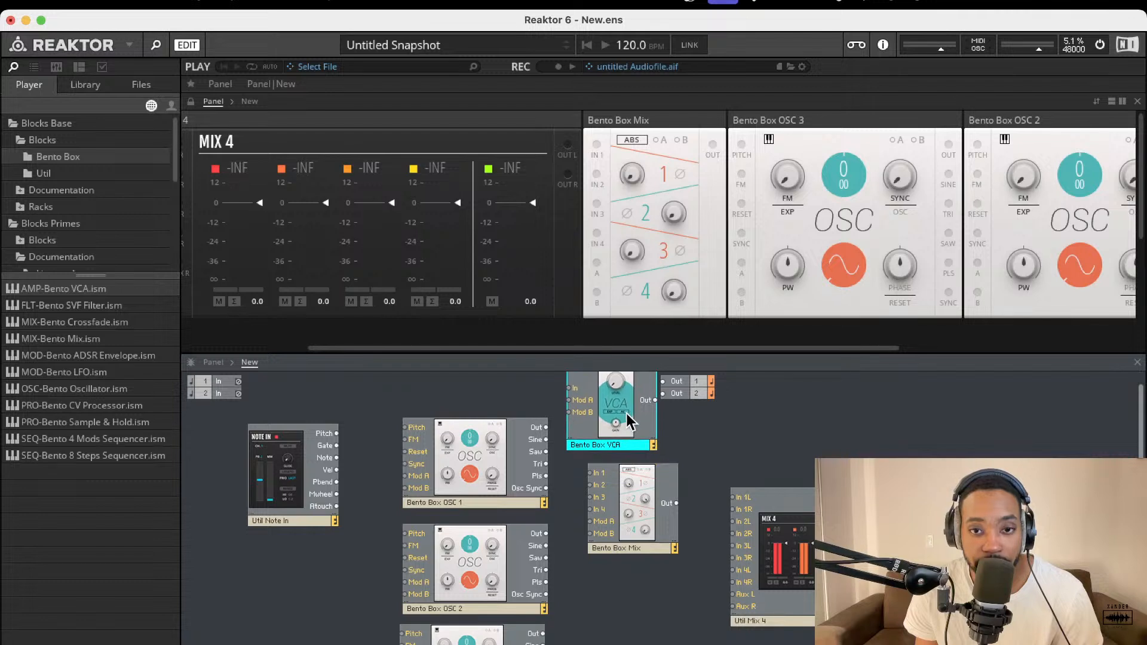
scroll(461, 592, up, 1)
drag(123, 358, 672, 596)
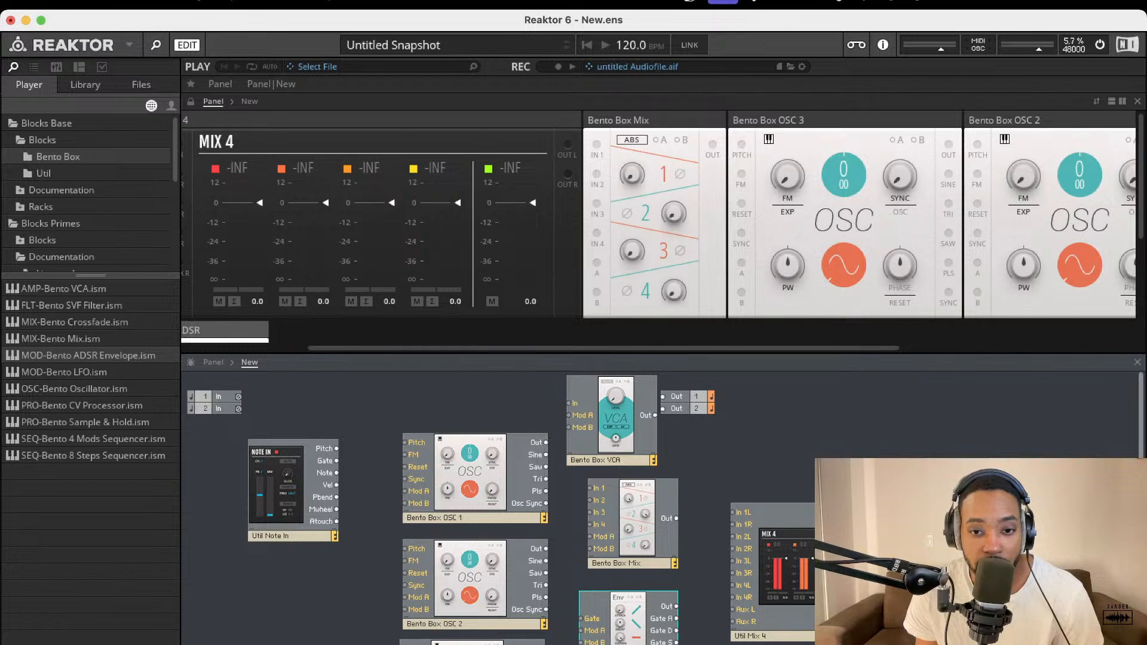
click(660, 588)
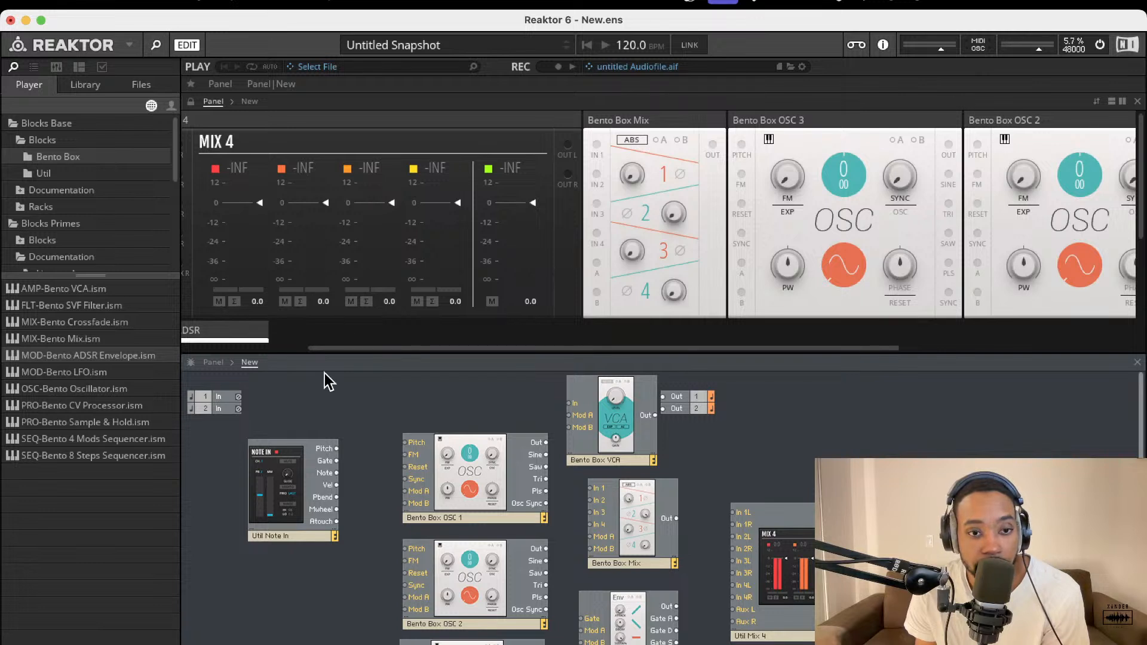
drag(141, 364, 361, 616)
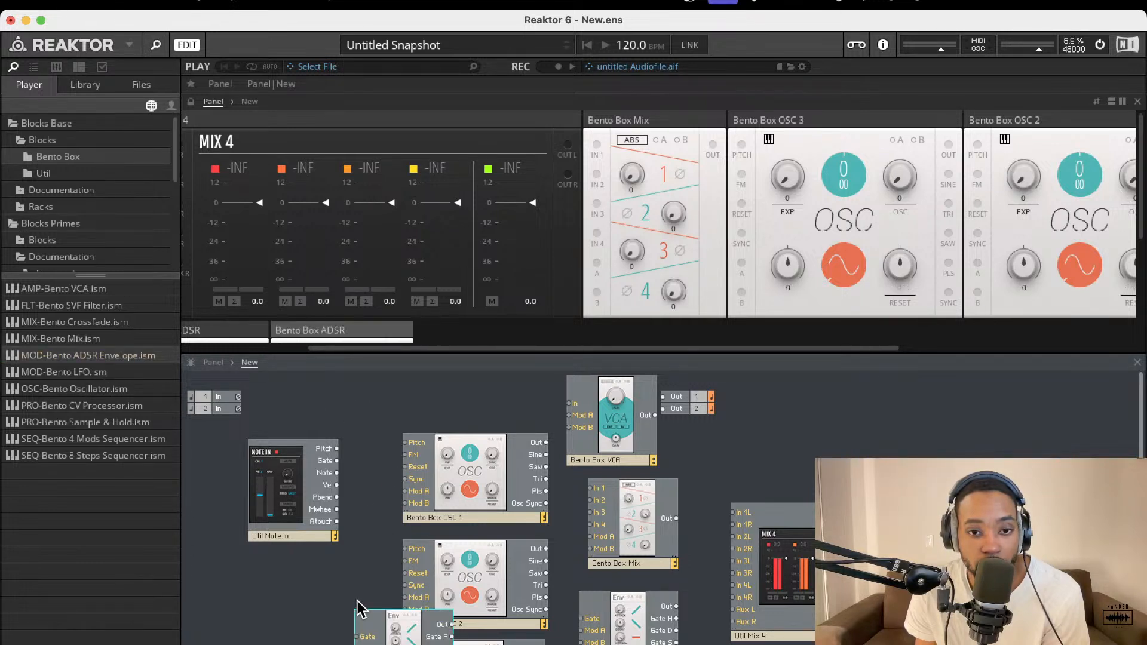
key(Delete)
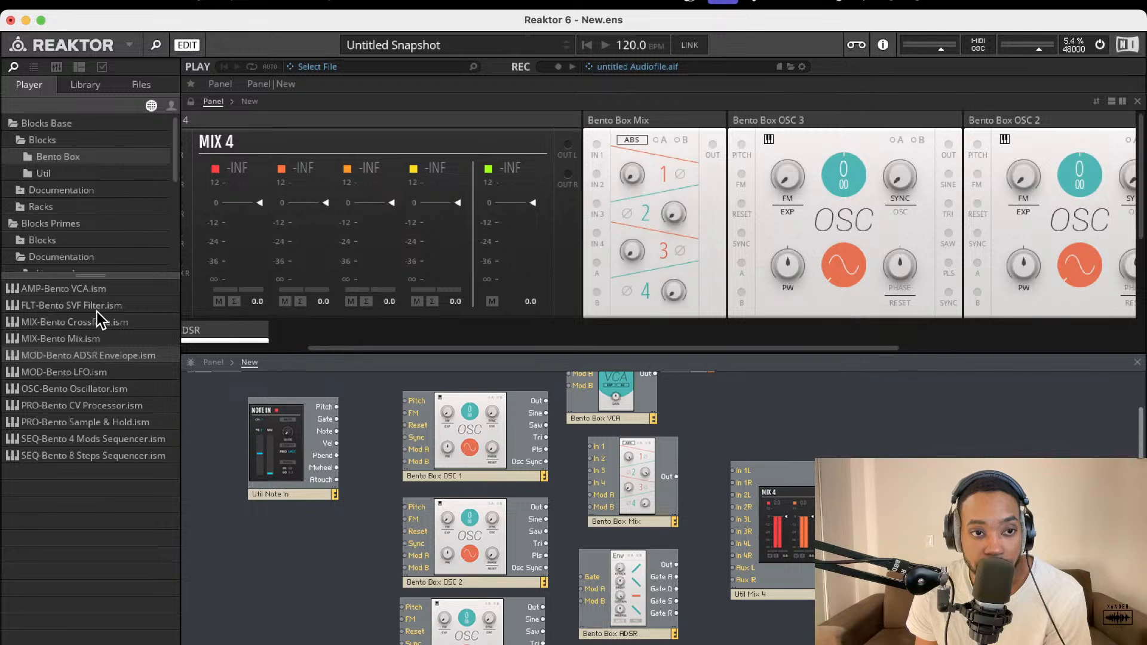
Step: Add a fourth Bento Oscillator, rename it Bento Box OSC 4, and line it up below OSC 3
drag(112, 389, 363, 635)
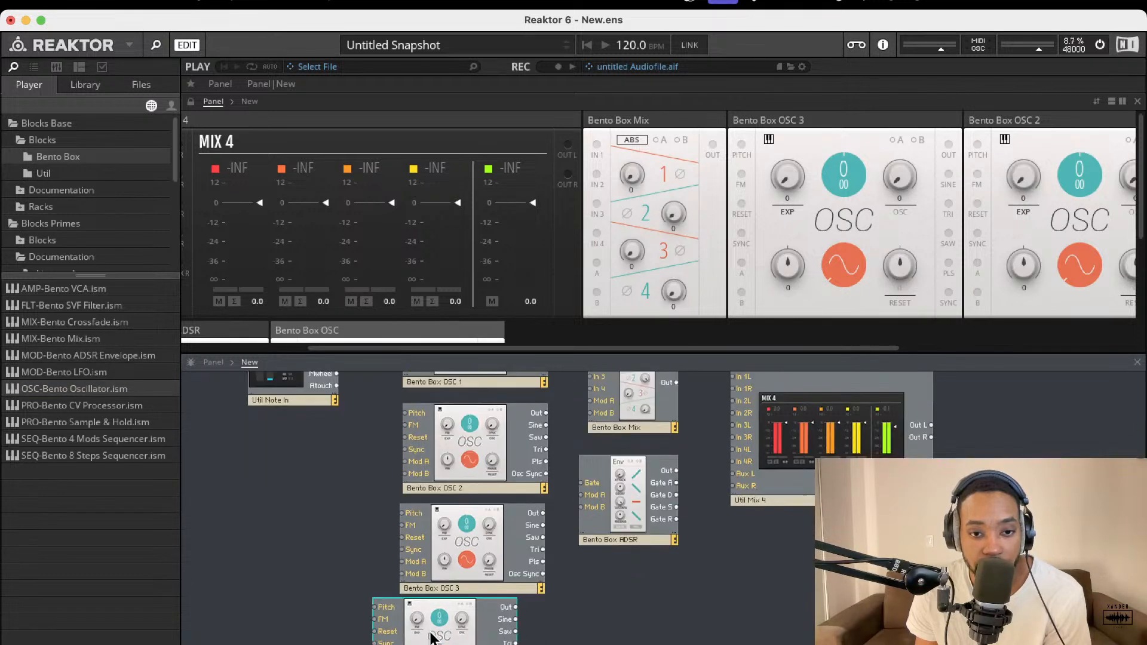
text(4)
click(634, 640)
drag(448, 642, 478, 644)
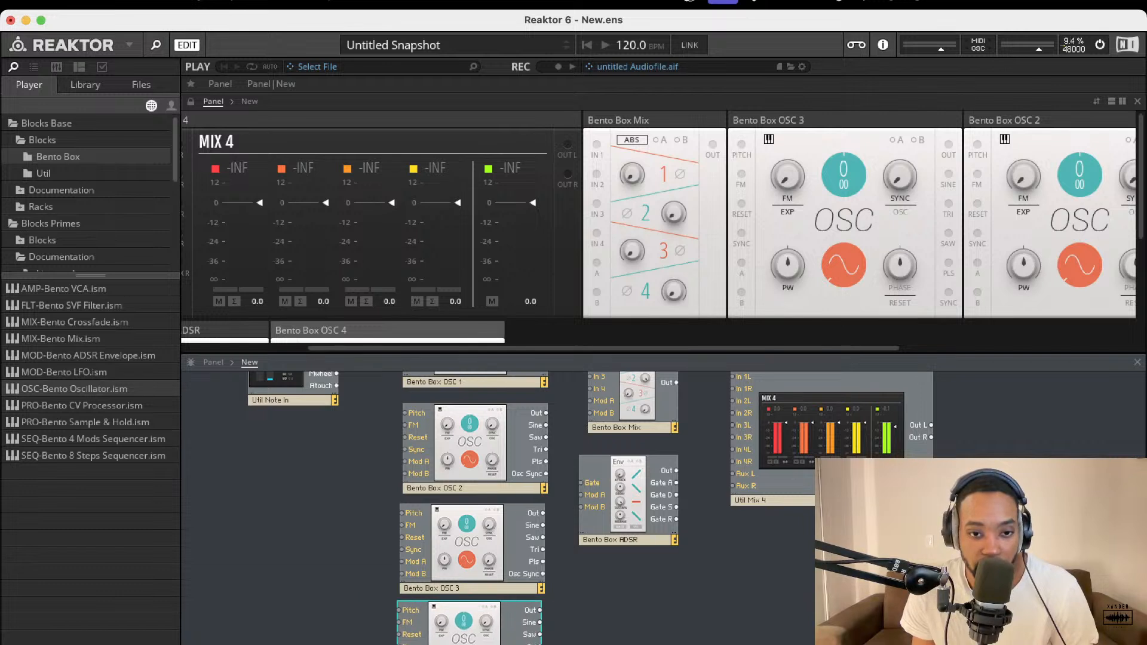
Step: Wire the Pitch output of Util Note In to the Pitch input of OSC 1
scroll(440, 496, up, 5)
drag(403, 443, 337, 449)
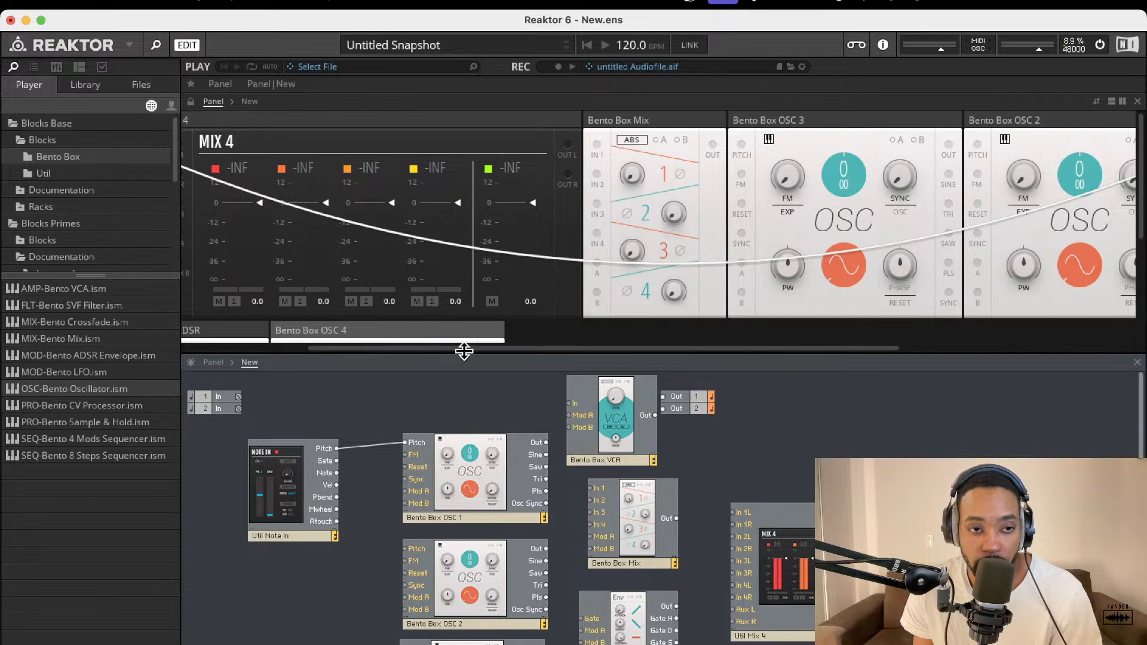
Step: Add a Bento SVF Filter above Util Mix 4 and a Bento LFO beyond the filter
drag(120, 305, 798, 458)
drag(842, 496, 810, 439)
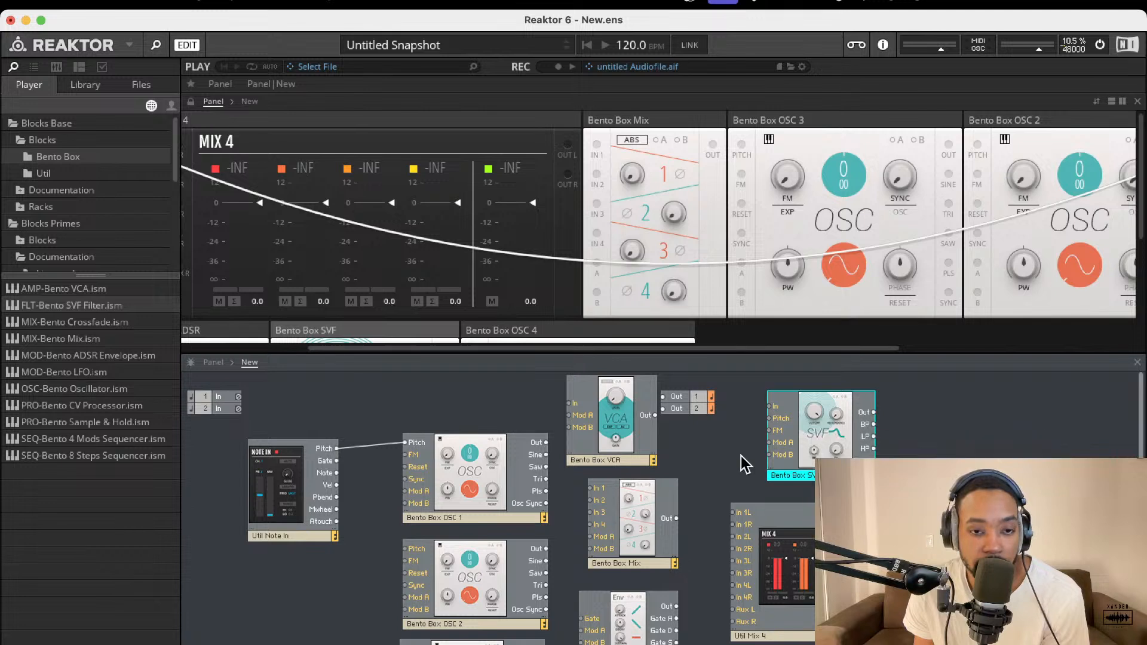
click(63, 373)
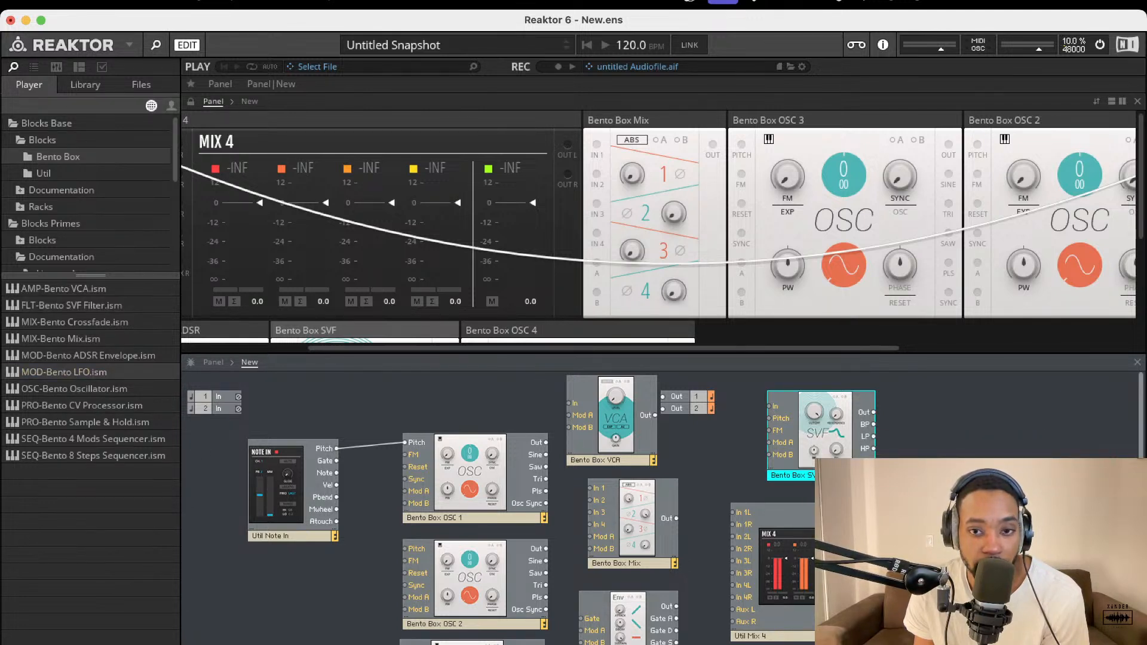
drag(964, 441, 966, 443)
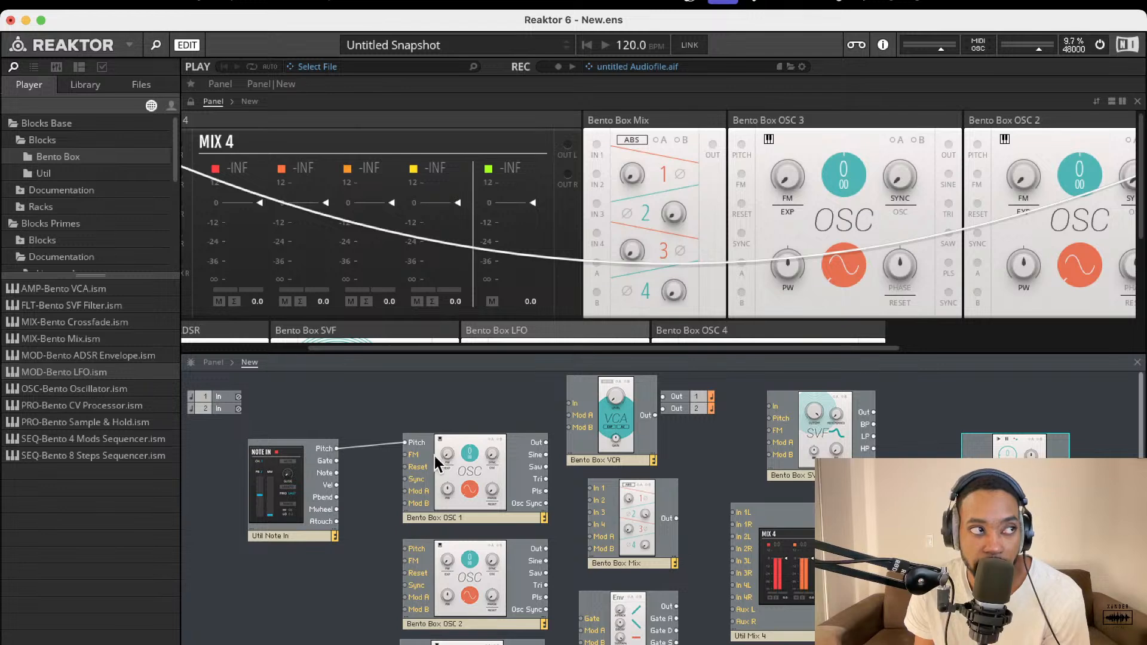
Step: Wire the Pitch output of Util Note In to the Pitch inputs of OSC 2 and OSC 3
drag(335, 449, 405, 548)
scroll(367, 451, down, 3)
scroll(352, 394, up, 1)
drag(337, 402, 423, 605)
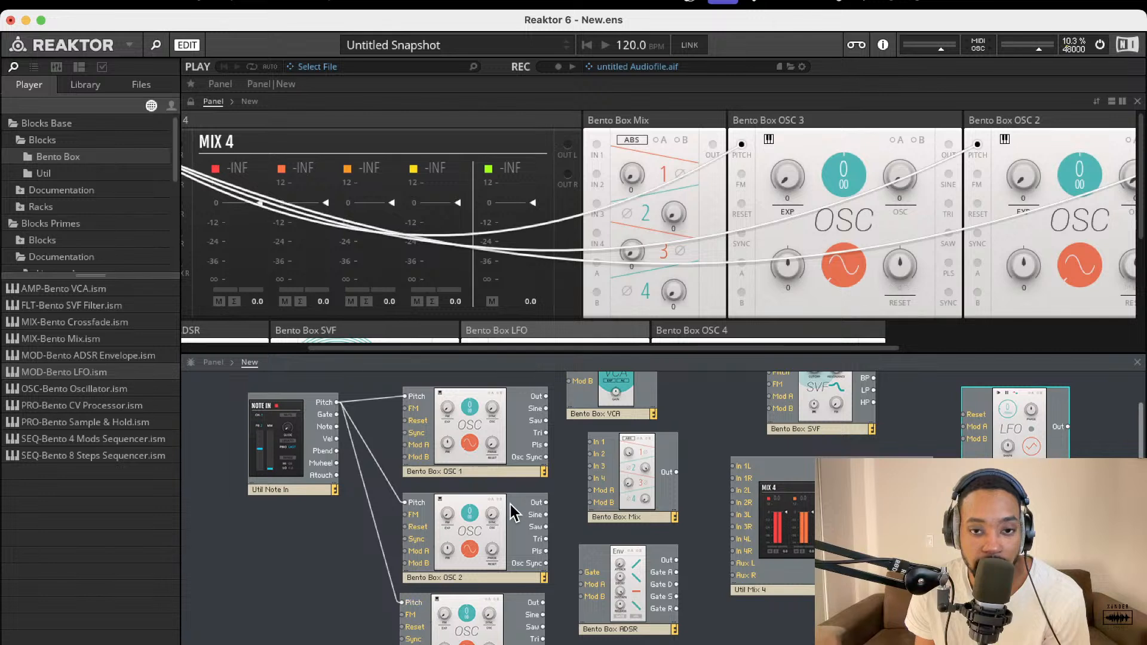
Step: Wire the Out ports of OSC 1, OSC 2 and OSC 3 to In 1, In 2 and In 3 of the Bento Mix
scroll(525, 496, up, 1)
drag(563, 465, 590, 488)
drag(553, 556, 590, 500)
drag(547, 640, 598, 512)
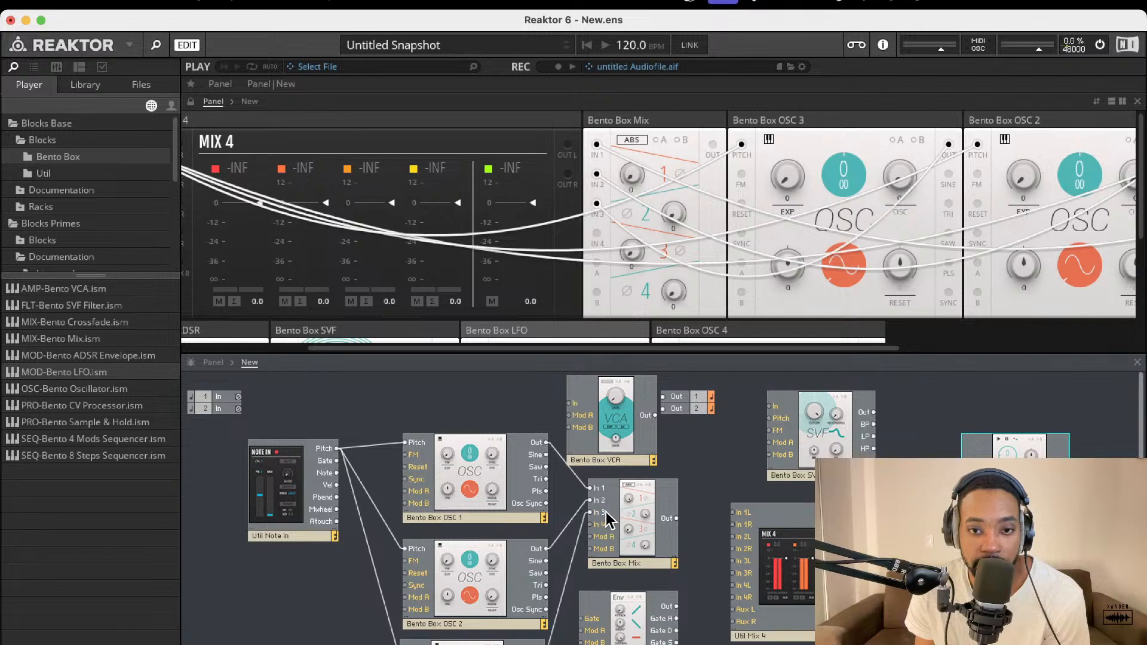
Step: Move the VCA next to the SVF filter and the Bento Mix beside OSC 1, shifting the wired group away from the VCA
drag(606, 402, 739, 431)
drag(658, 518, 635, 469)
drag(304, 411, 570, 644)
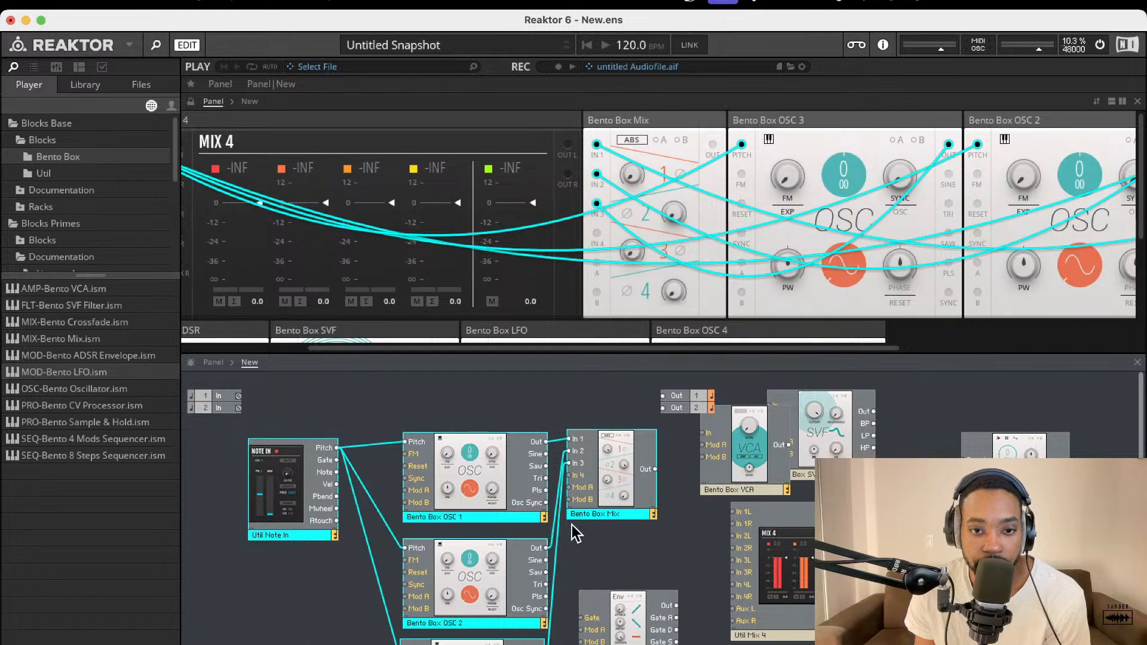
drag(504, 486, 448, 472)
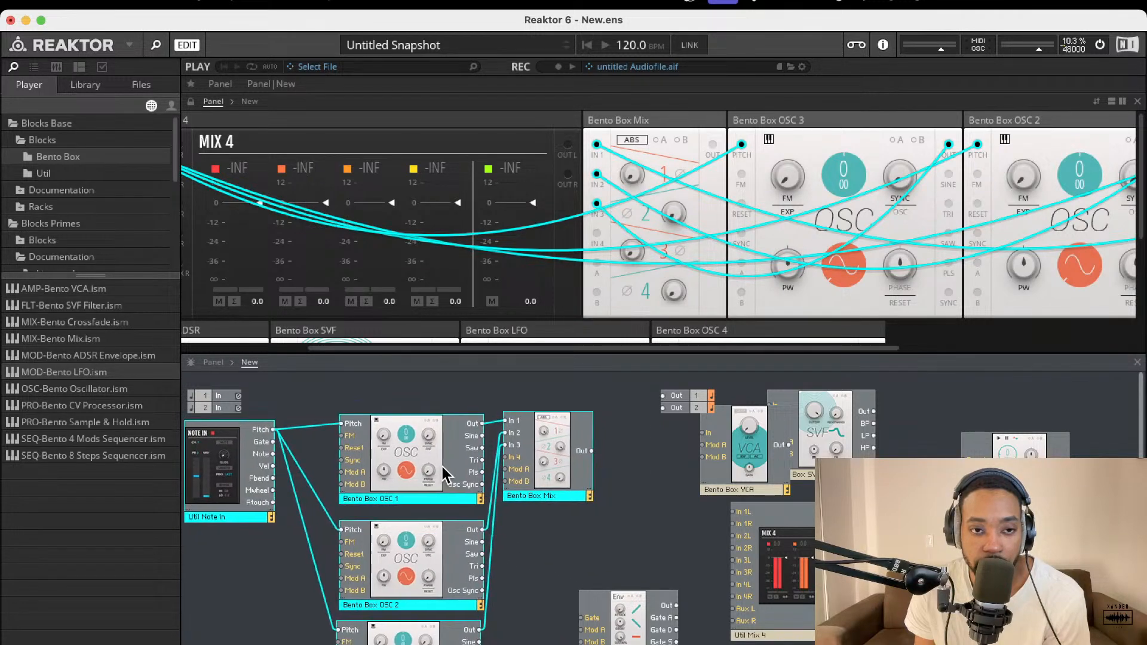
click(515, 407)
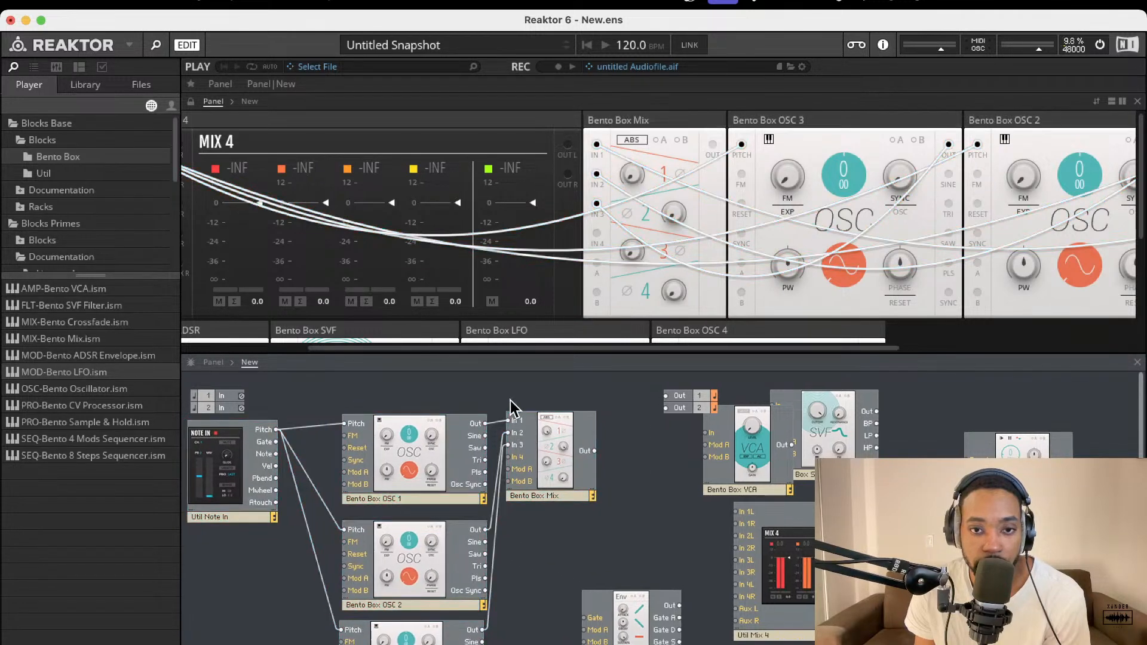
Step: Wire the Out of Bento Box Mix to the In of Bento Box SVF and place the SVF just below the Mix
double_click(744, 445)
click(250, 363)
drag(831, 441, 672, 489)
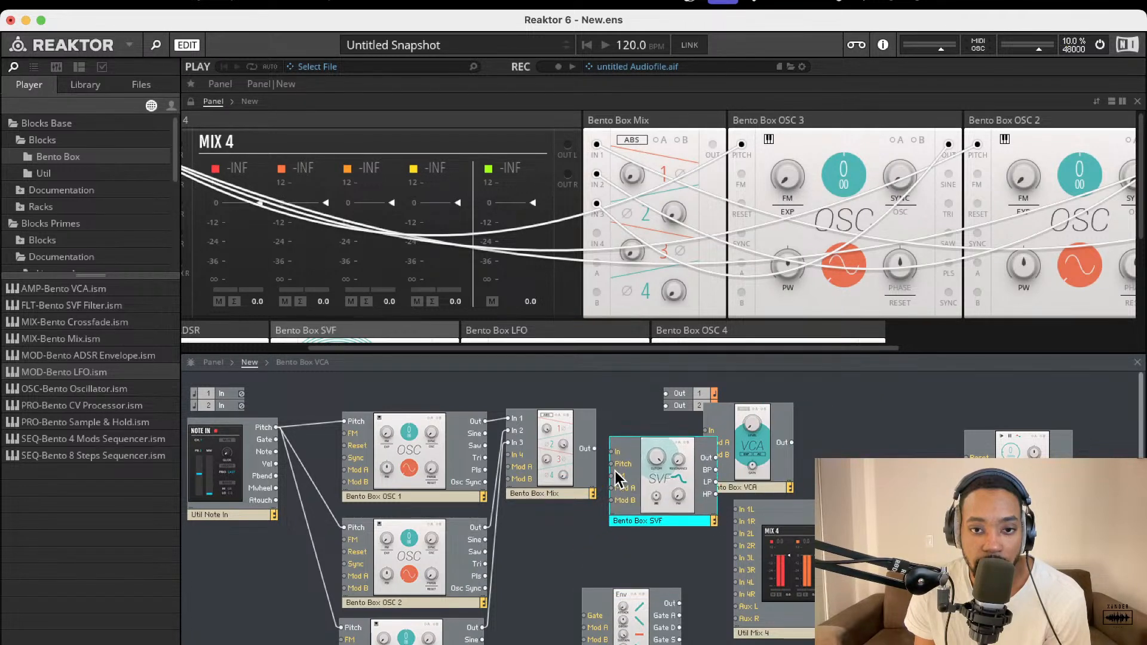
drag(614, 452, 594, 448)
drag(682, 501, 600, 573)
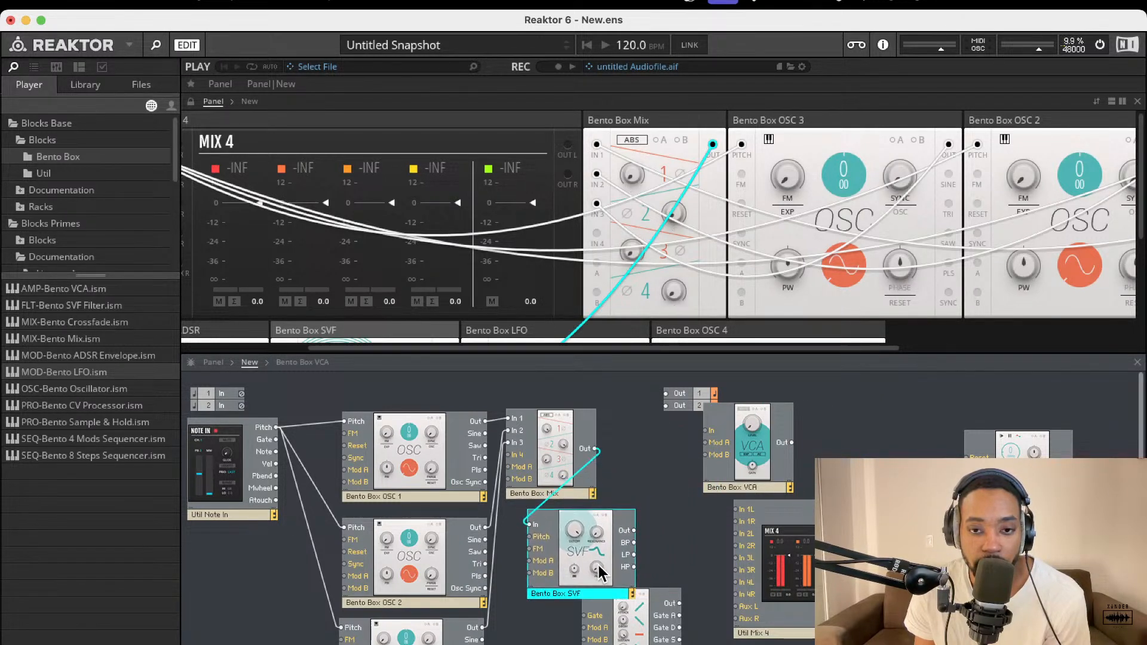
Step: Move the VCA beside the SVF, then wire SVF Out to VCA In and VCA Out to outputs 1 and 2
drag(768, 478, 715, 548)
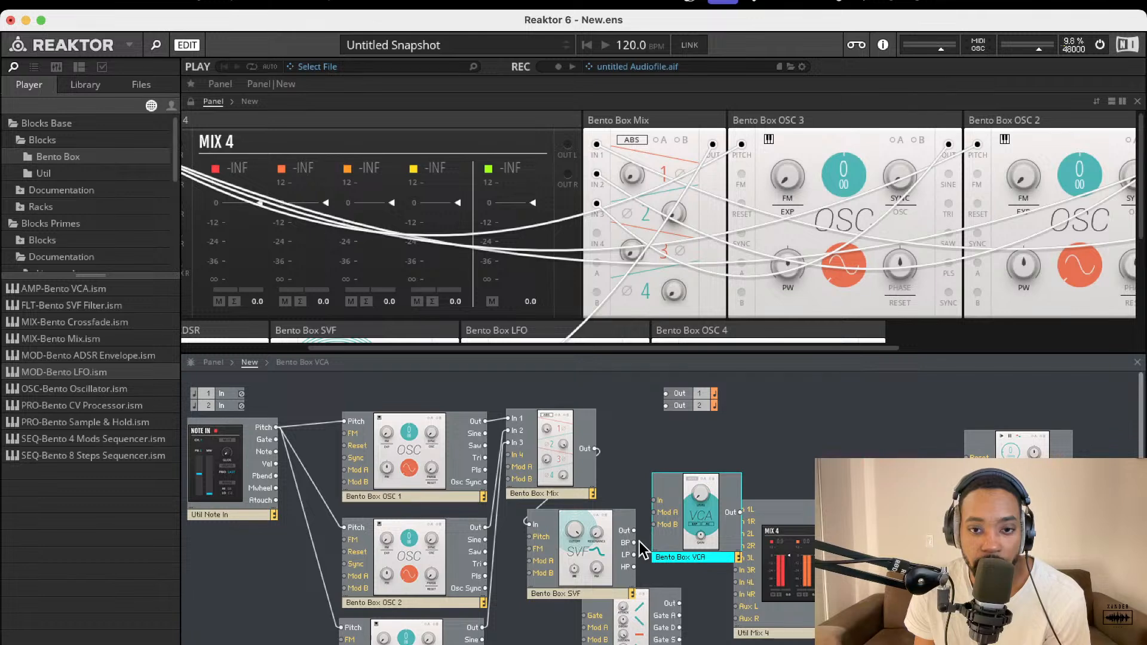
drag(632, 531, 655, 500)
drag(741, 512, 666, 407)
Step: Adjust the Level on Bento Box VCA and raise the channel 1 and 2 levels on Bento Box Mix
scroll(689, 265, down, 5)
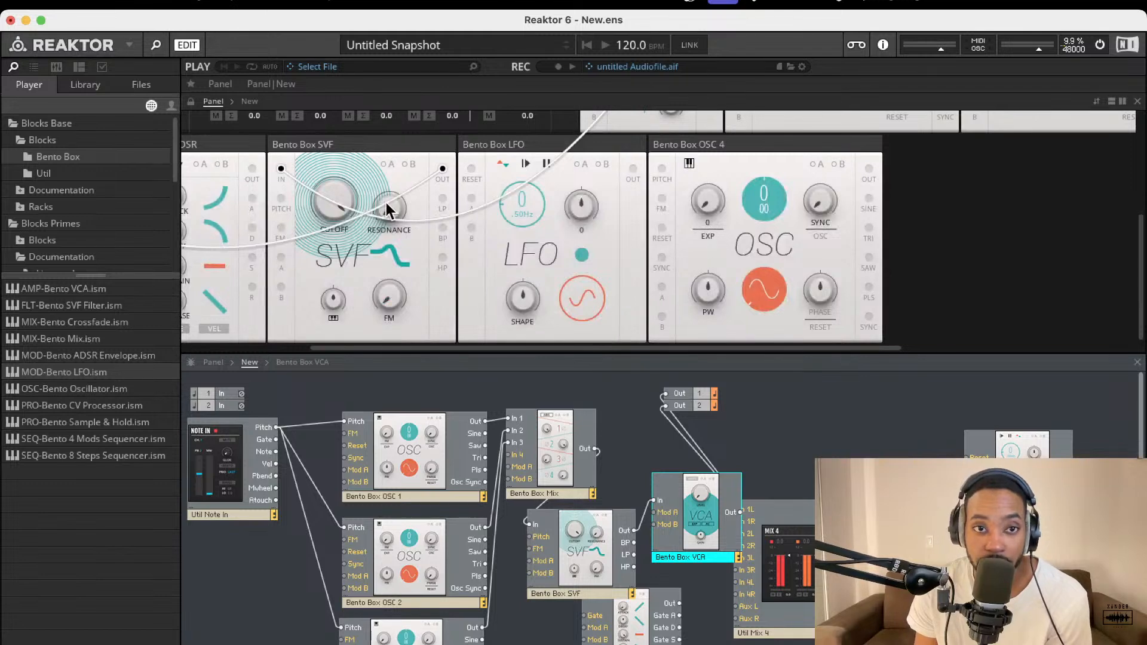
scroll(525, 231, left, 5)
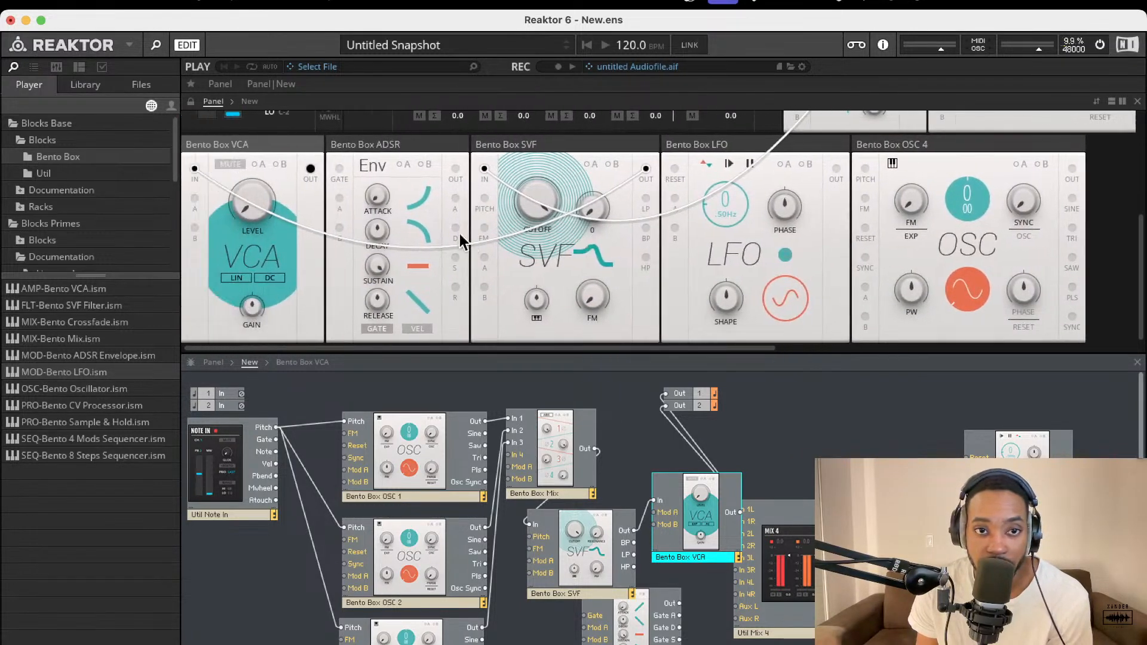
drag(248, 203, 248, 183)
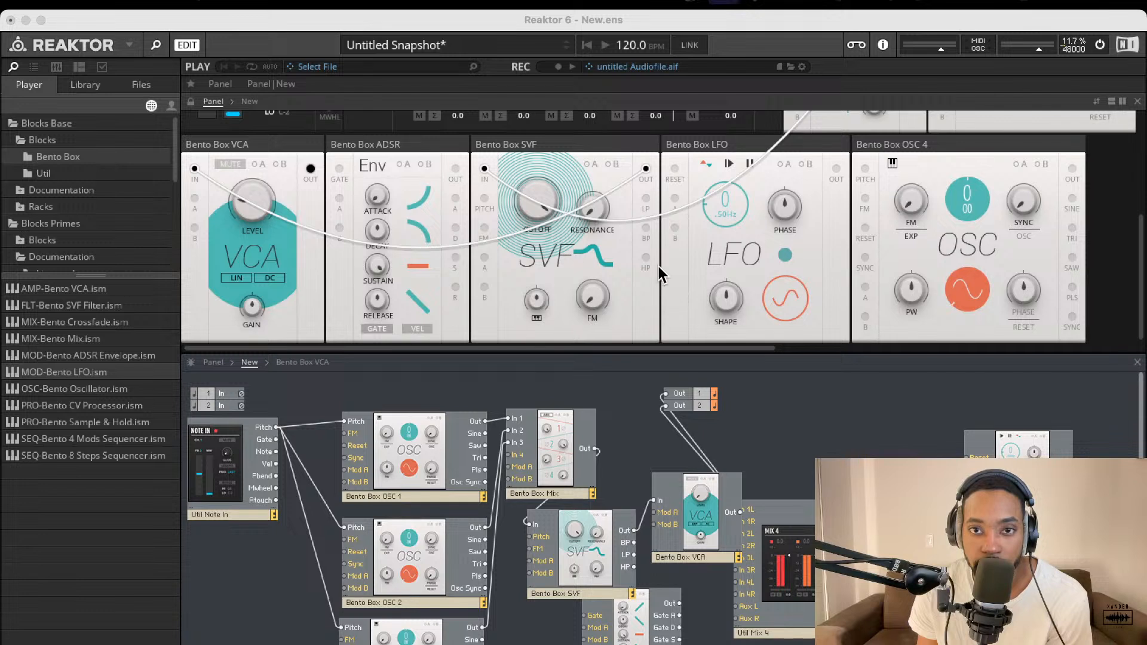
click(250, 203)
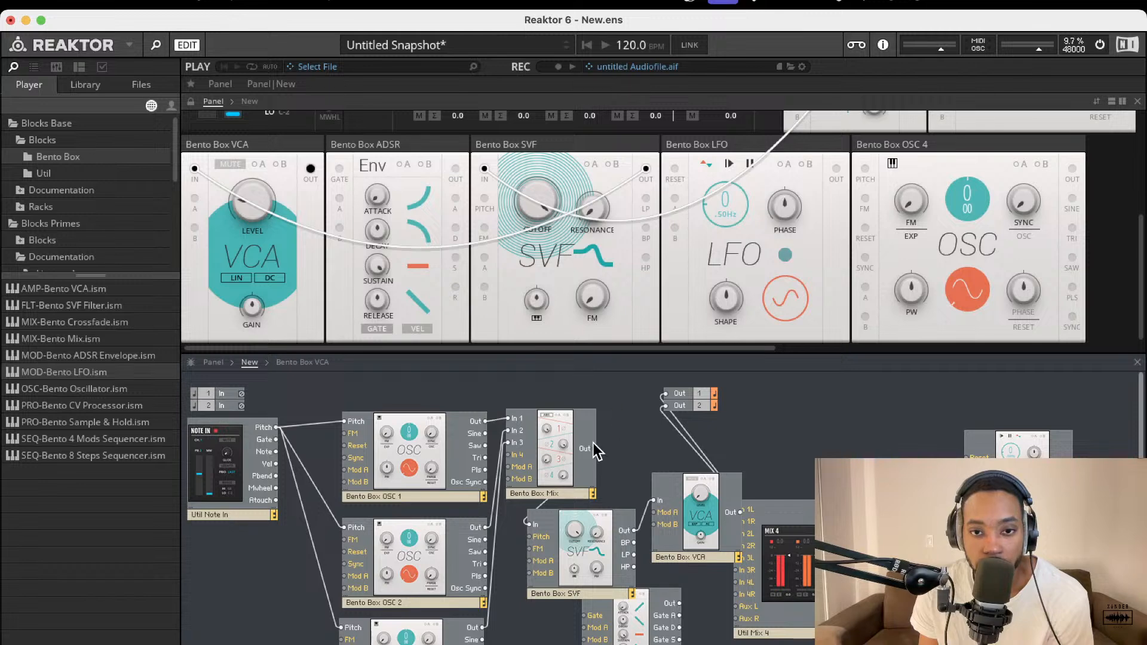
scroll(539, 270, right, 5)
scroll(619, 224, up, 5)
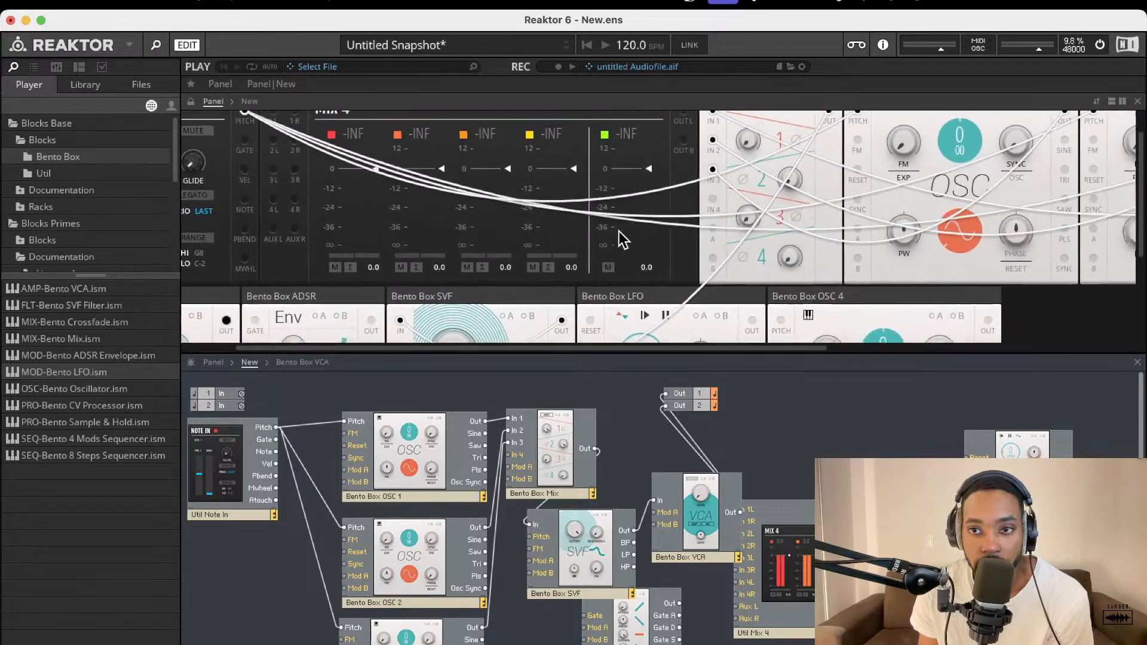
scroll(608, 225, left, 2)
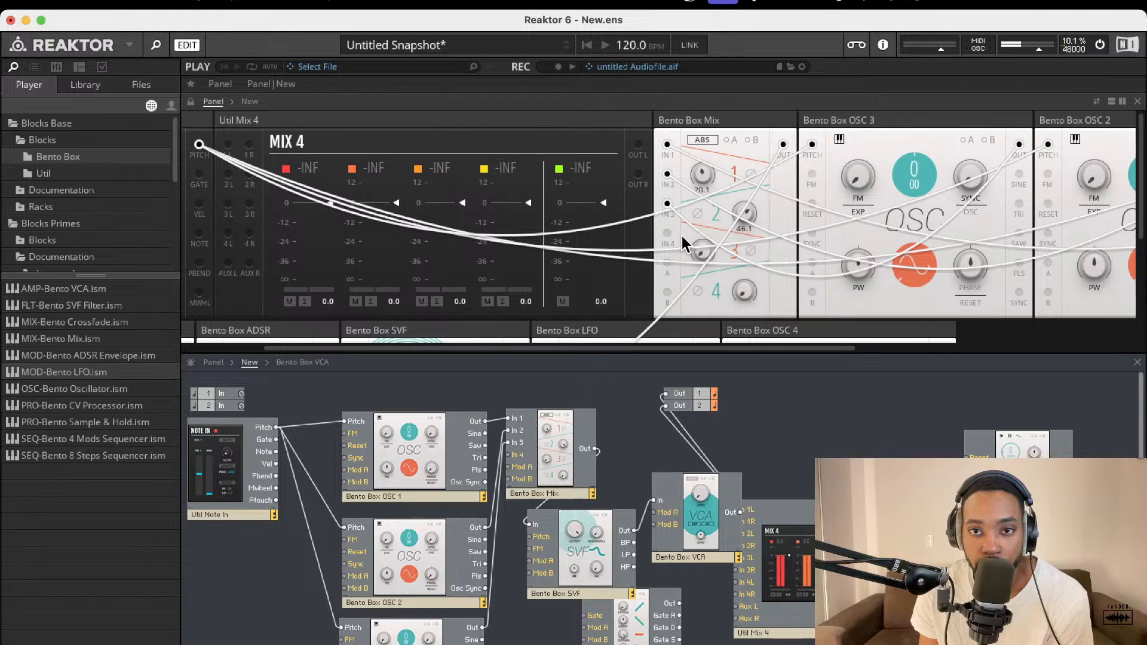
Step: Set the oscillator pitch offsets to 17 on OSC 3, 22 on OSC 2 and 26 on OSC 4
scroll(656, 246, down, 5)
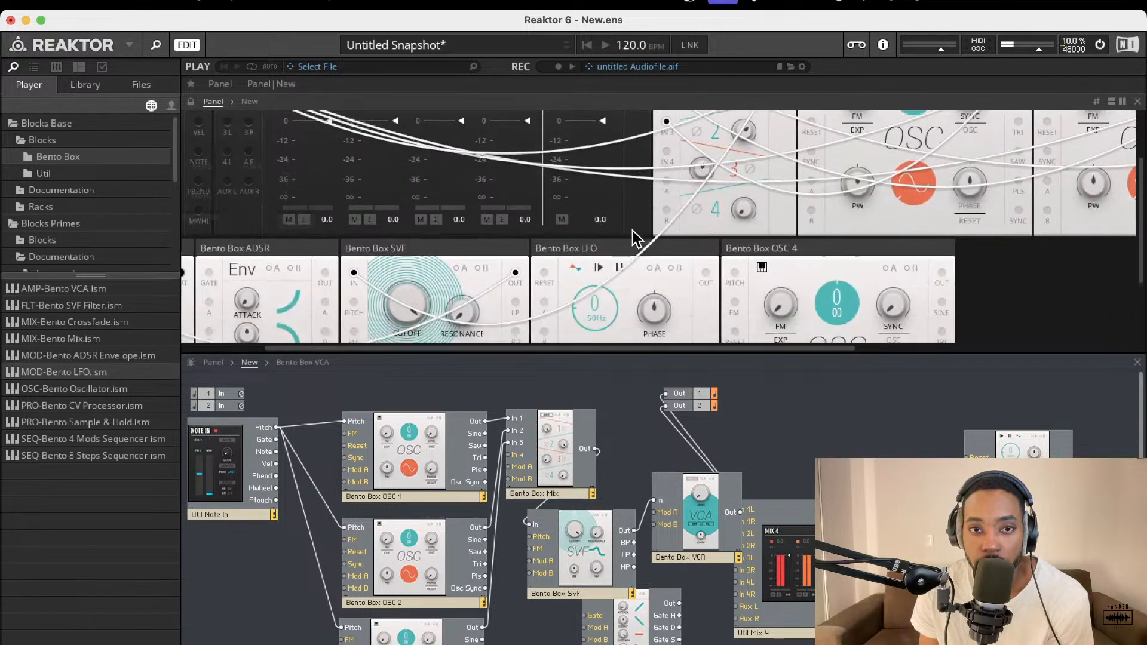
scroll(589, 223, right, 2)
scroll(602, 236, up, 5)
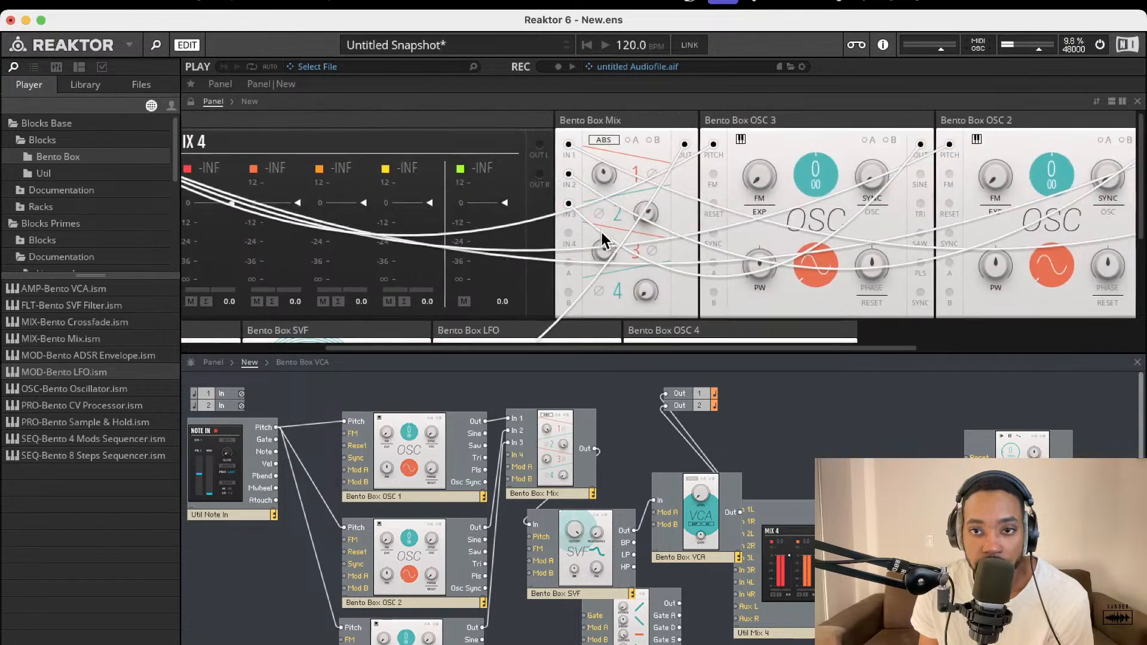
scroll(657, 215, left, 2)
drag(849, 182, 865, 110)
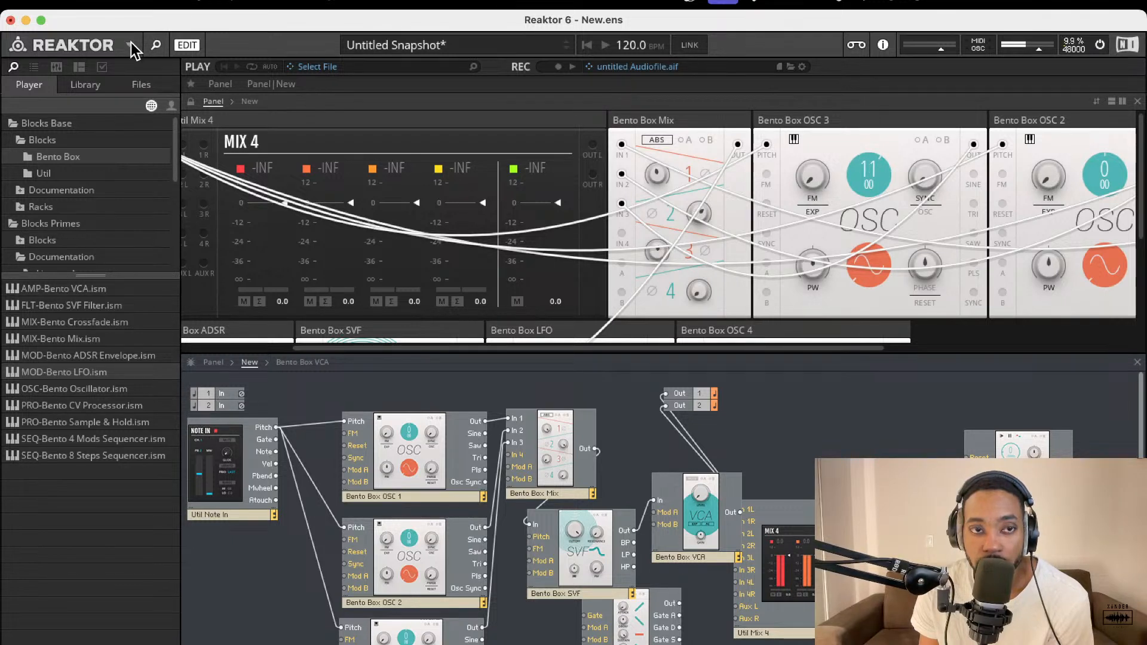
drag(888, 161, 896, 141)
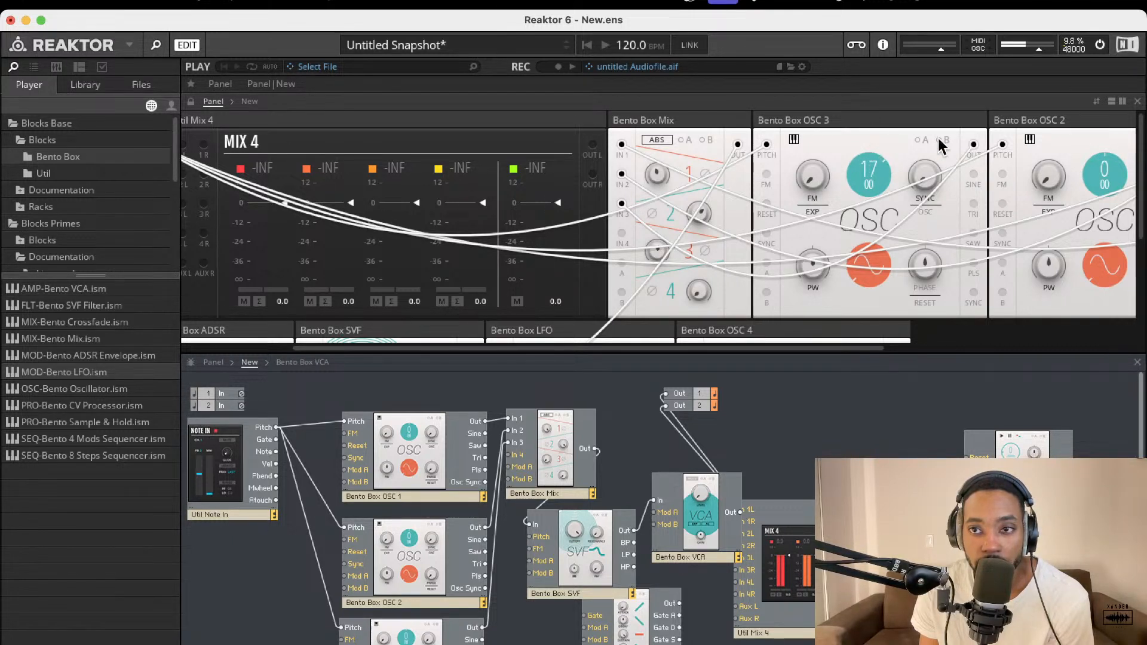
drag(1104, 174, 1104, 159)
scroll(872, 179, down, 5)
scroll(873, 179, right, 2)
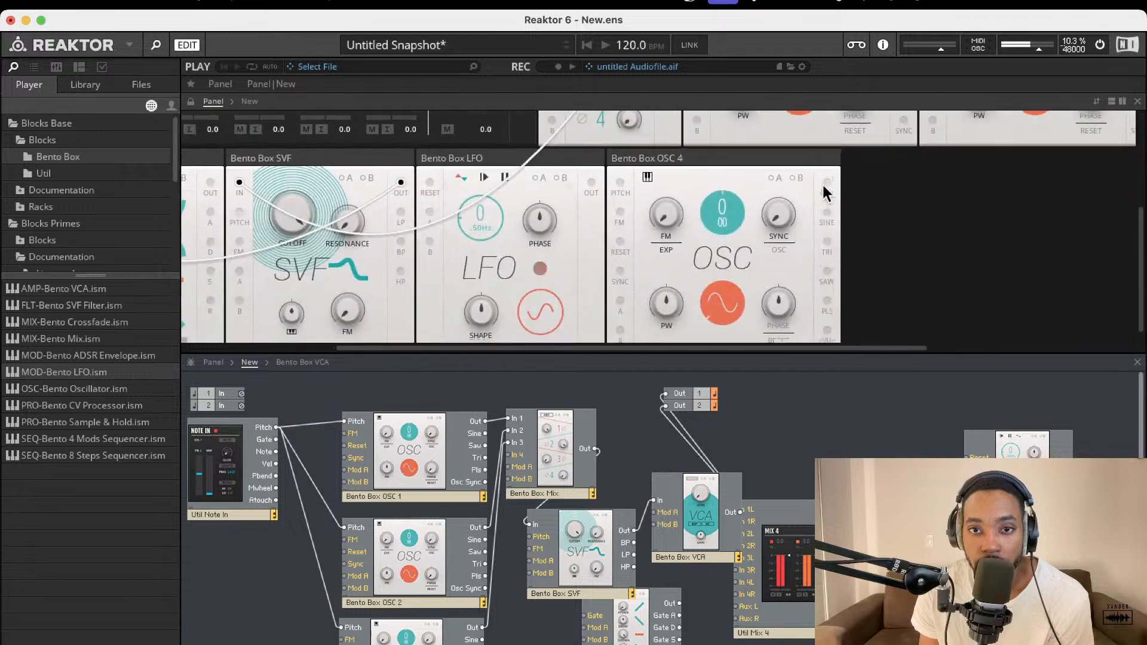
drag(722, 194, 711, 173)
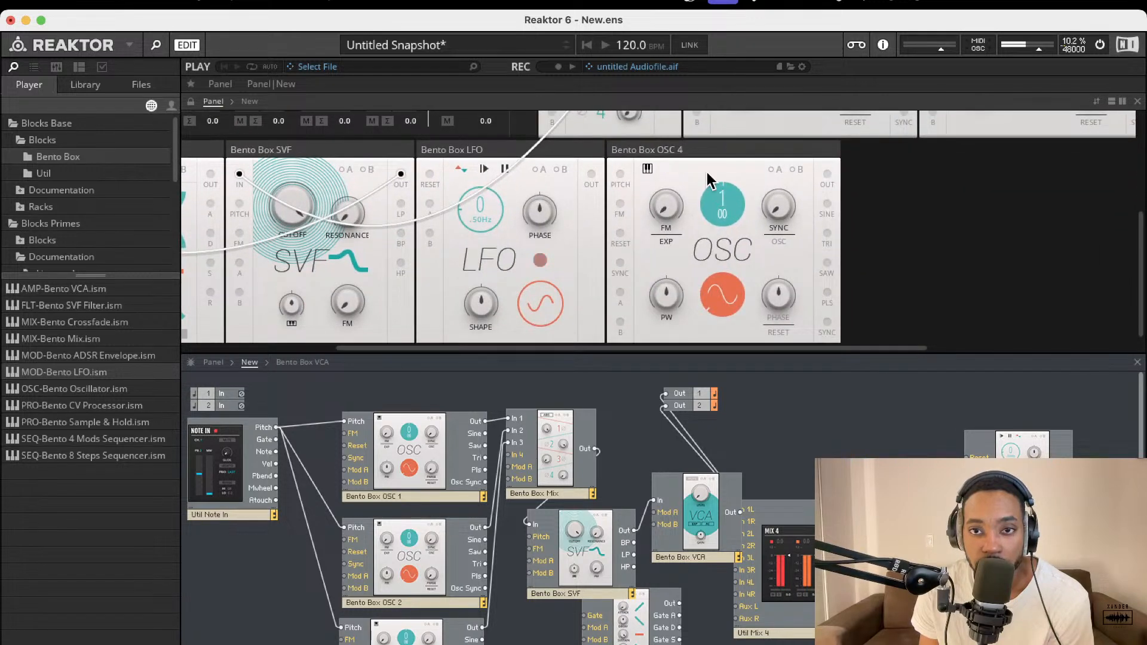
Step: Set the pitch offset to 30 on OSC 3 and 20 on OSC 2, and change OSC 2's waveform to square
scroll(620, 214, up, 5)
scroll(621, 214, left, 1)
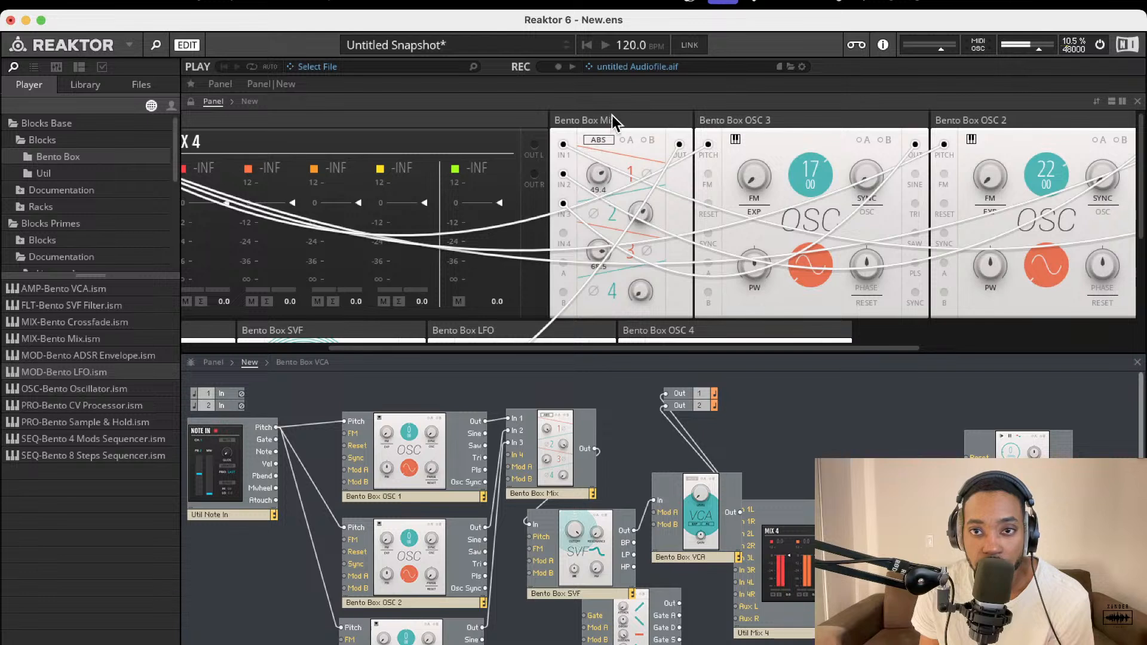
drag(823, 174, 818, 101)
drag(1063, 153, 1039, 159)
drag(1041, 255, 1050, 3)
drag(1042, 272, 1034, 92)
scroll(950, 221, right, 2)
scroll(939, 213, right, 10)
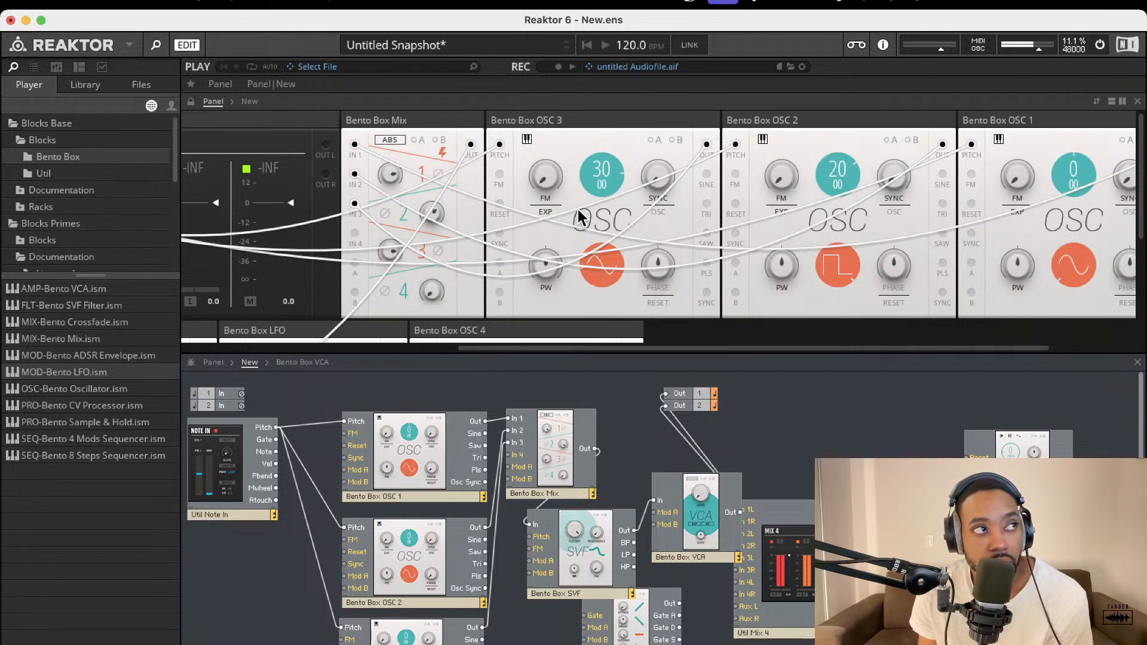
Step: With the audio engine switched off, set the OSC 3 and OSC 2 waveforms to sawtooth, and switch the engine back on
click(1100, 45)
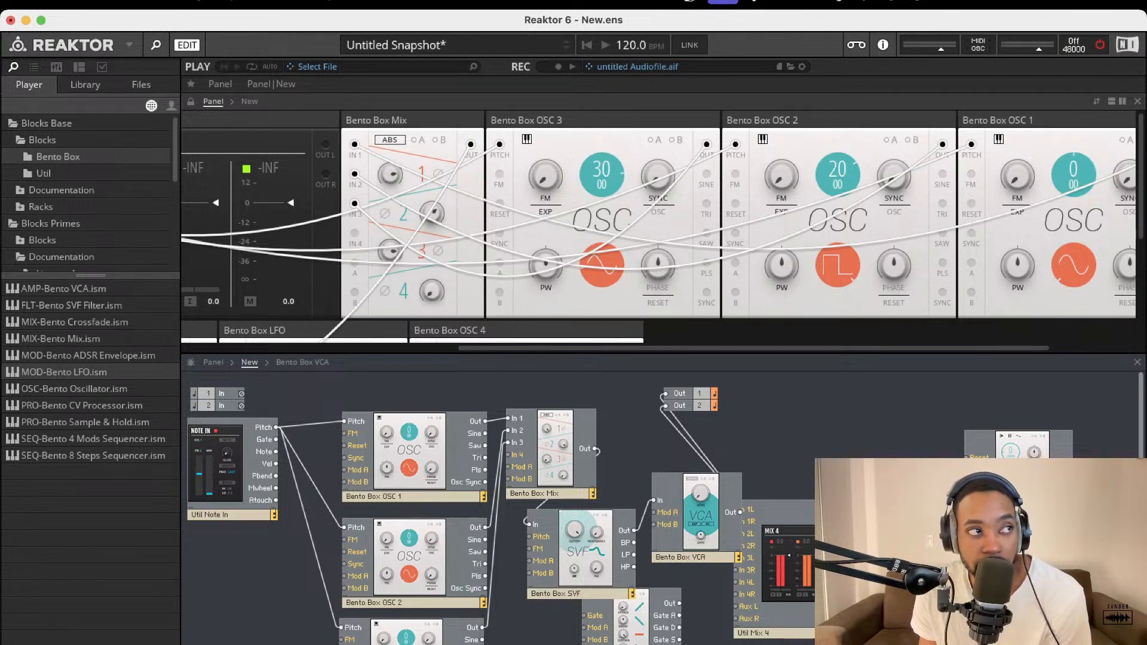
click(602, 267)
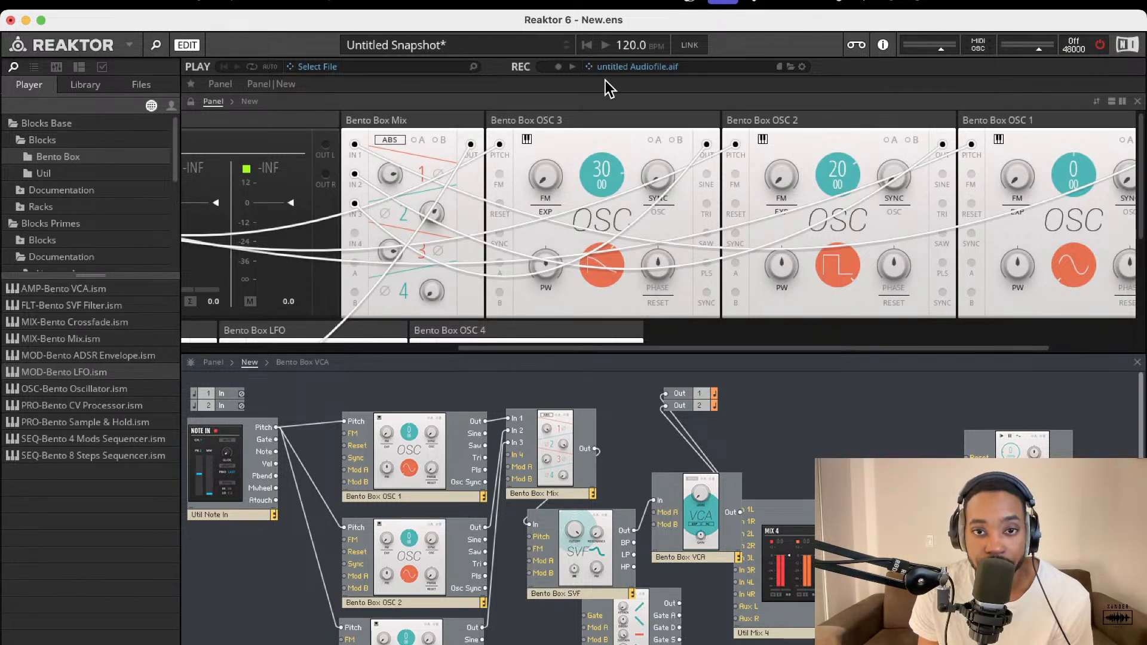
click(615, 265)
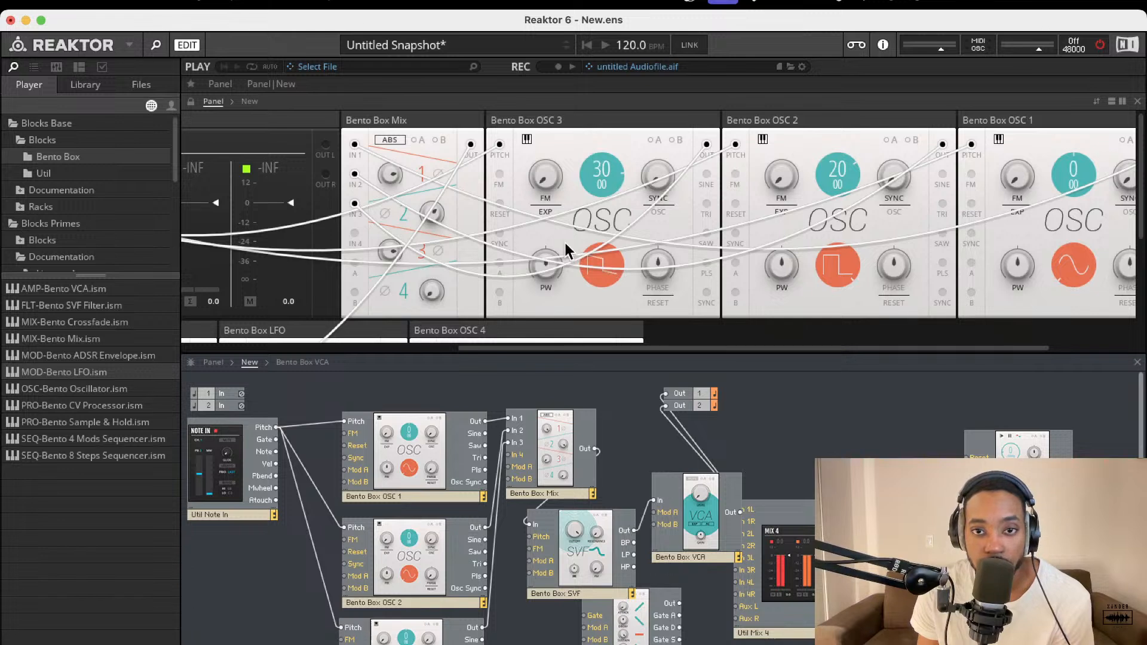
click(596, 265)
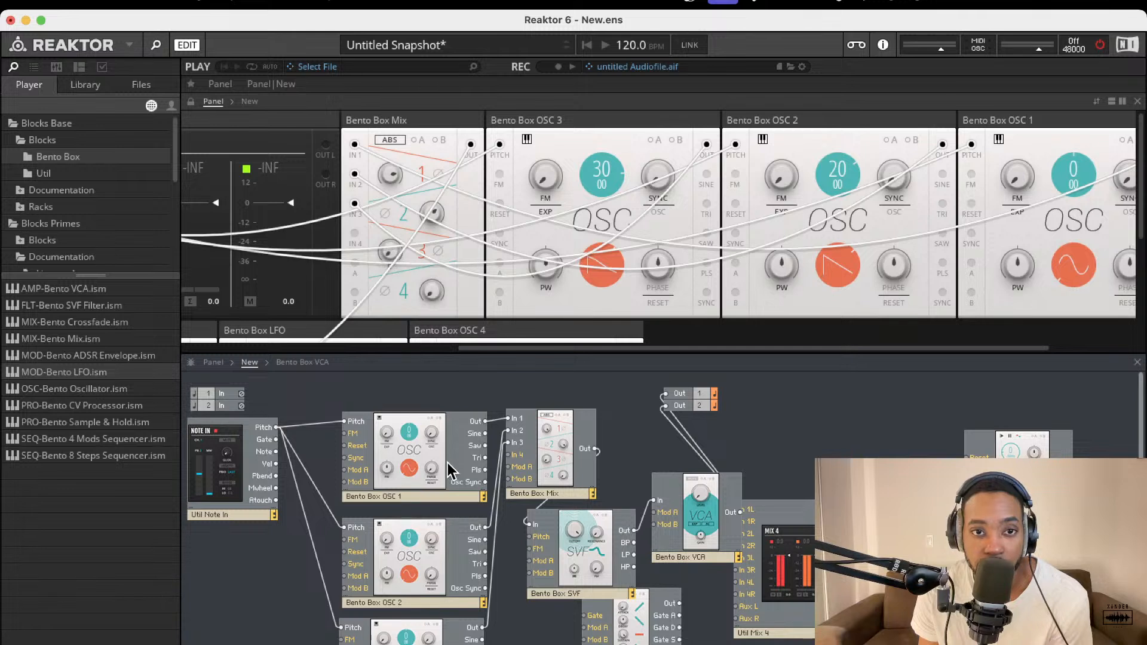
click(1100, 45)
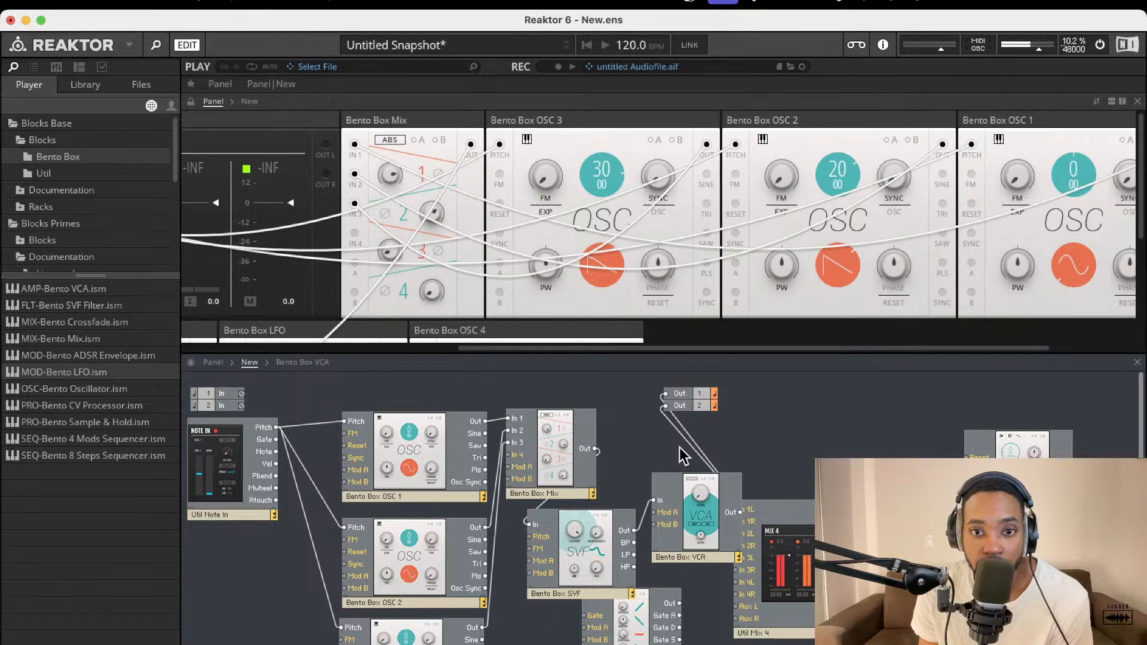
Step: Turn down the Cutoff on Bento Box SVF
scroll(645, 304, down, 5)
scroll(645, 304, left, 3)
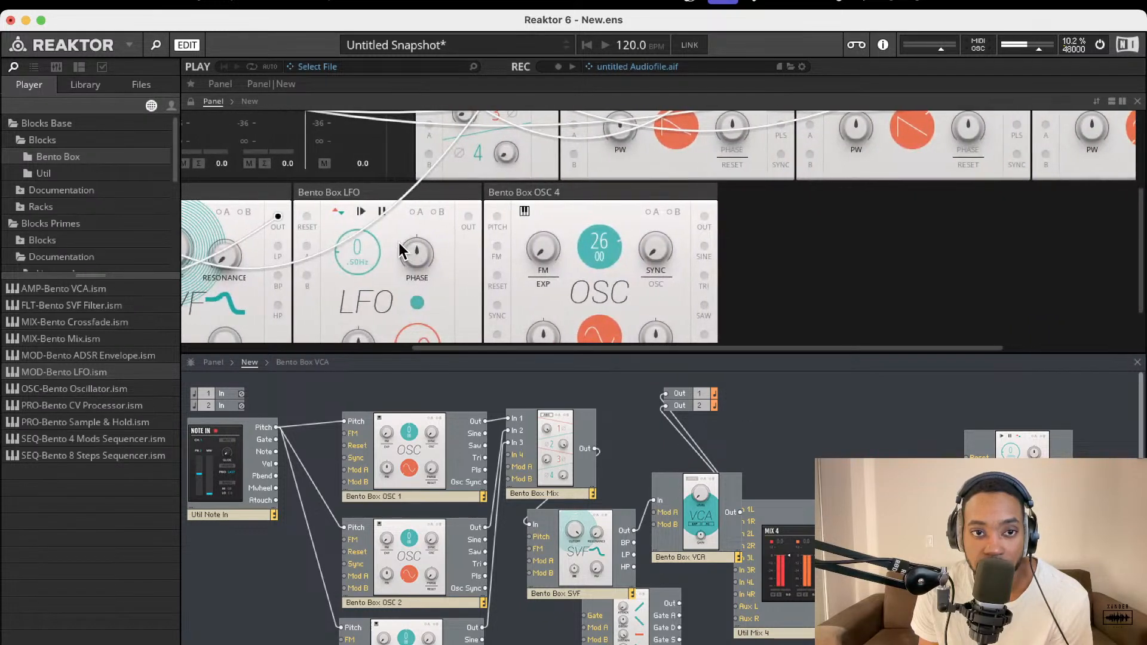
scroll(396, 242, left, 3)
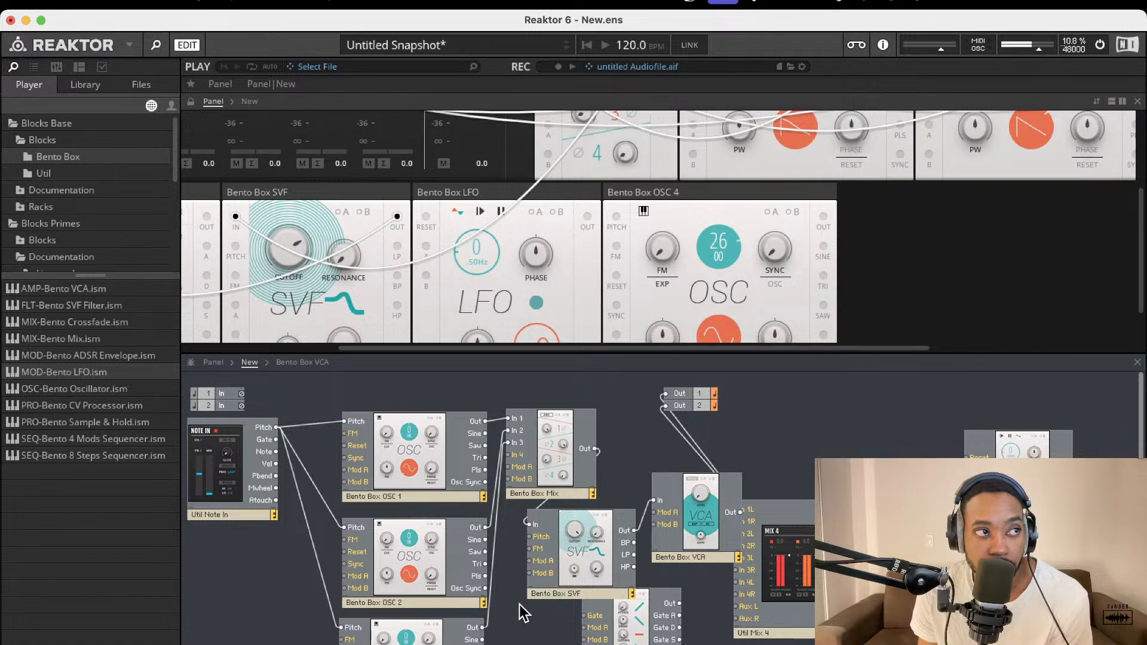
scroll(846, 290, up, 2)
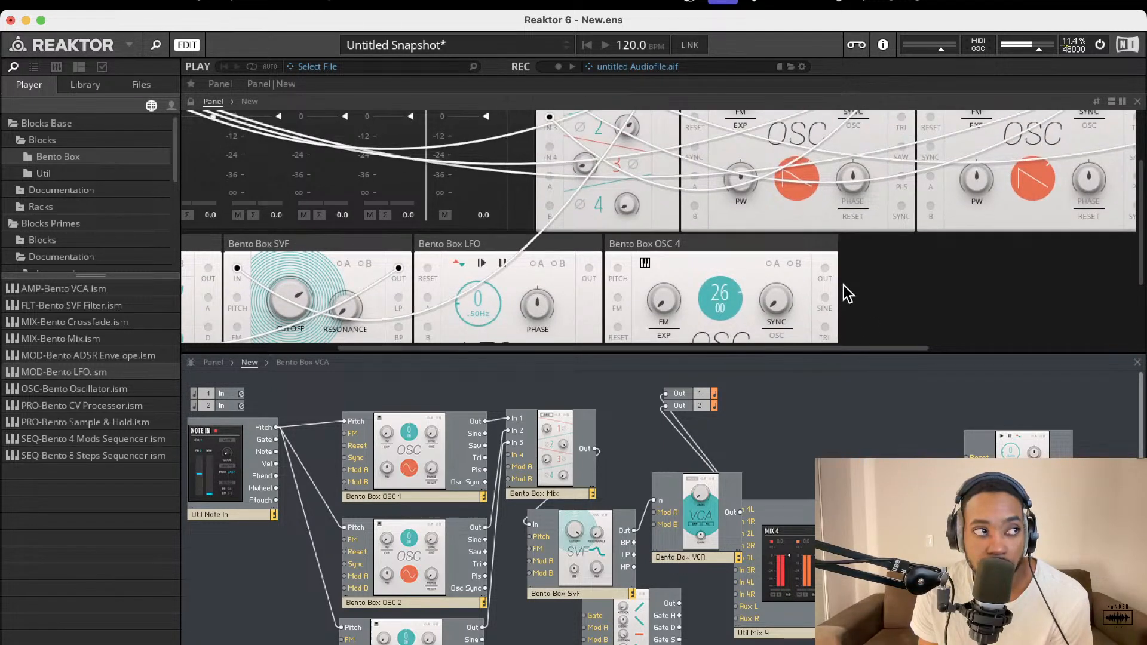
scroll(830, 279, down, 2)
scroll(831, 279, right, 2)
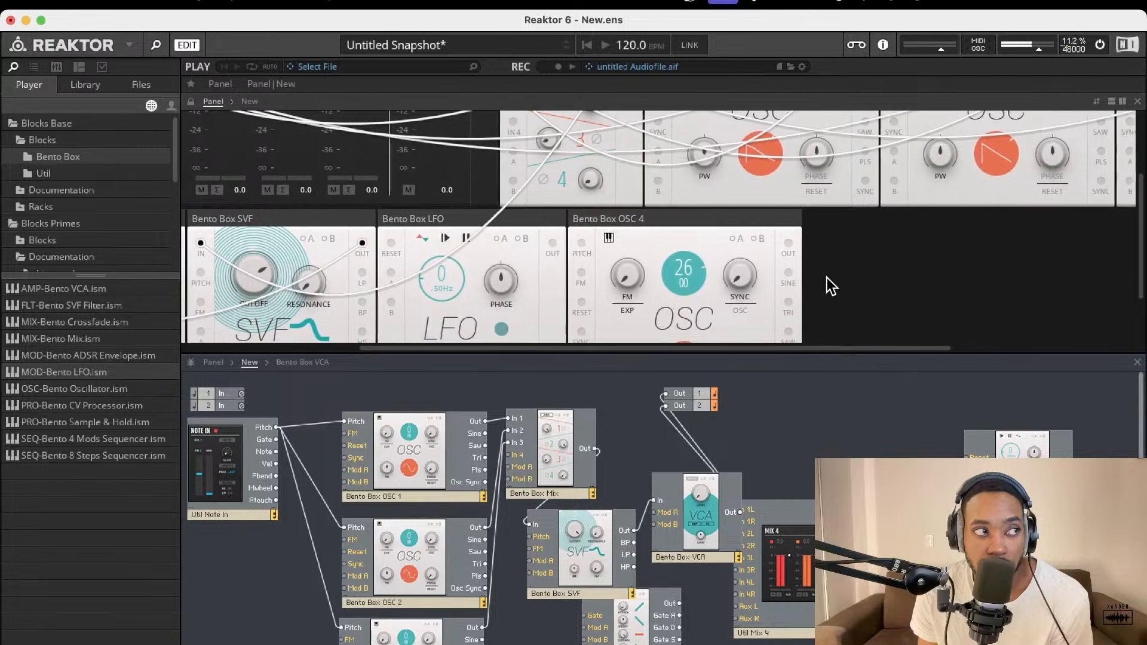
Step: Place the ADSR beside OSC 3, wiring Note In's Gate to its Gate and its Out to the SVF's Mod A
scroll(711, 322, down, 3)
scroll(564, 497, down, 3)
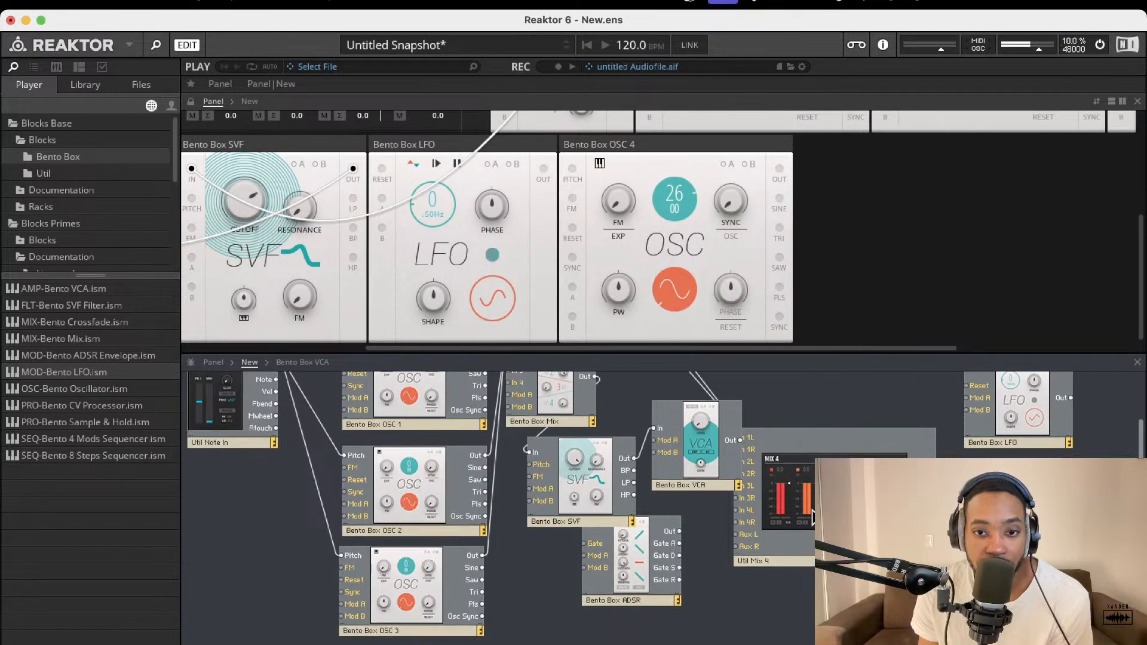
drag(629, 558, 532, 589)
drag(582, 562, 529, 489)
scroll(488, 523, up, 2)
scroll(489, 522, up, 1)
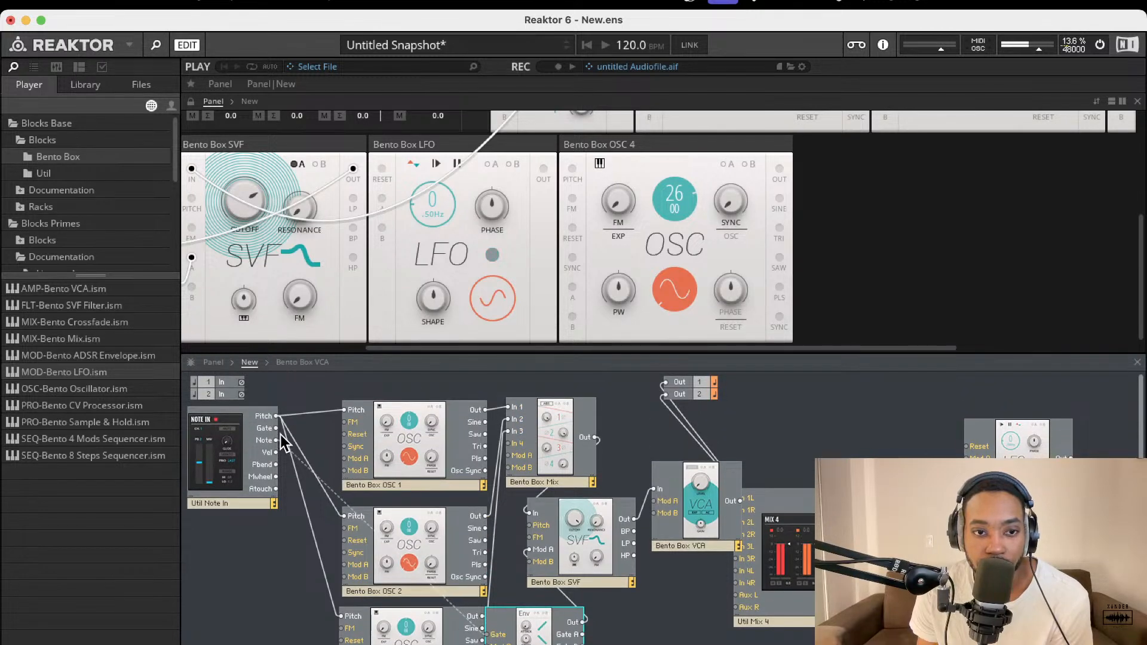
Step: Rename the Bento Box ADSR block as FLTRADSR
scroll(472, 591, down, 6)
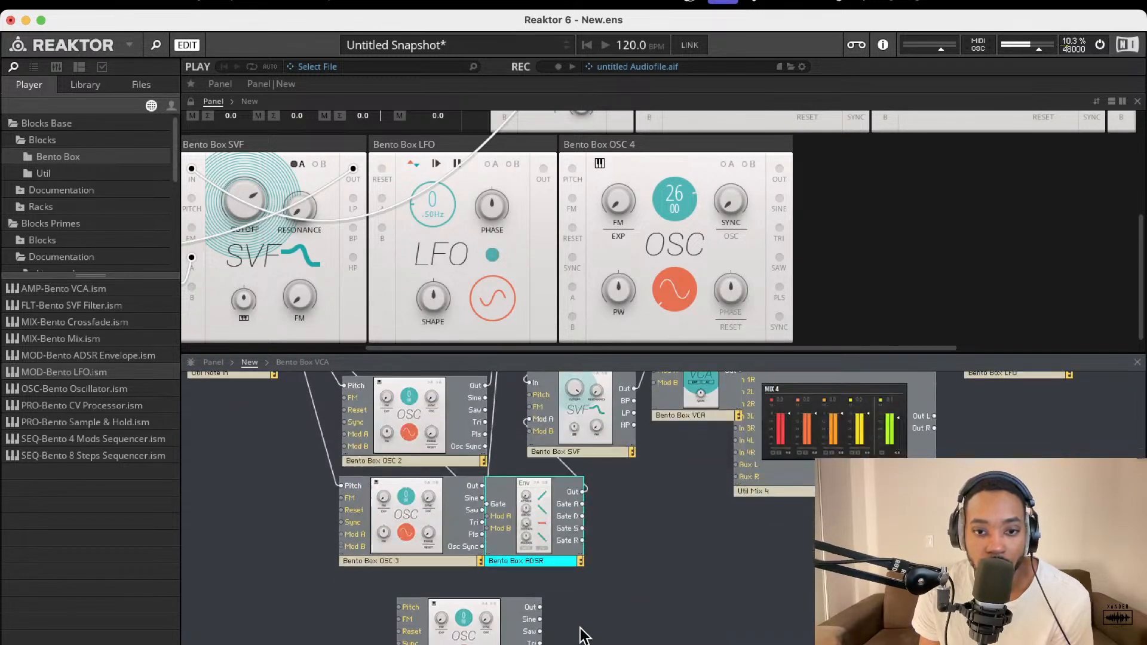
double_click(511, 564)
click(511, 563)
drag(522, 561, 381, 561)
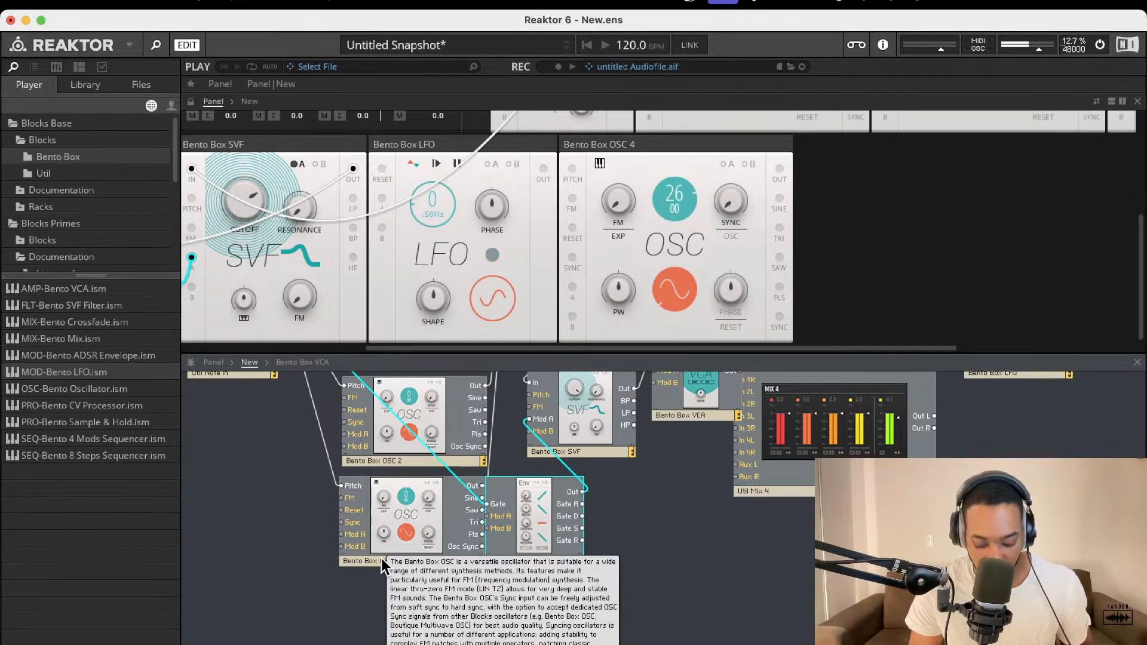
text(FLTR)
click(623, 566)
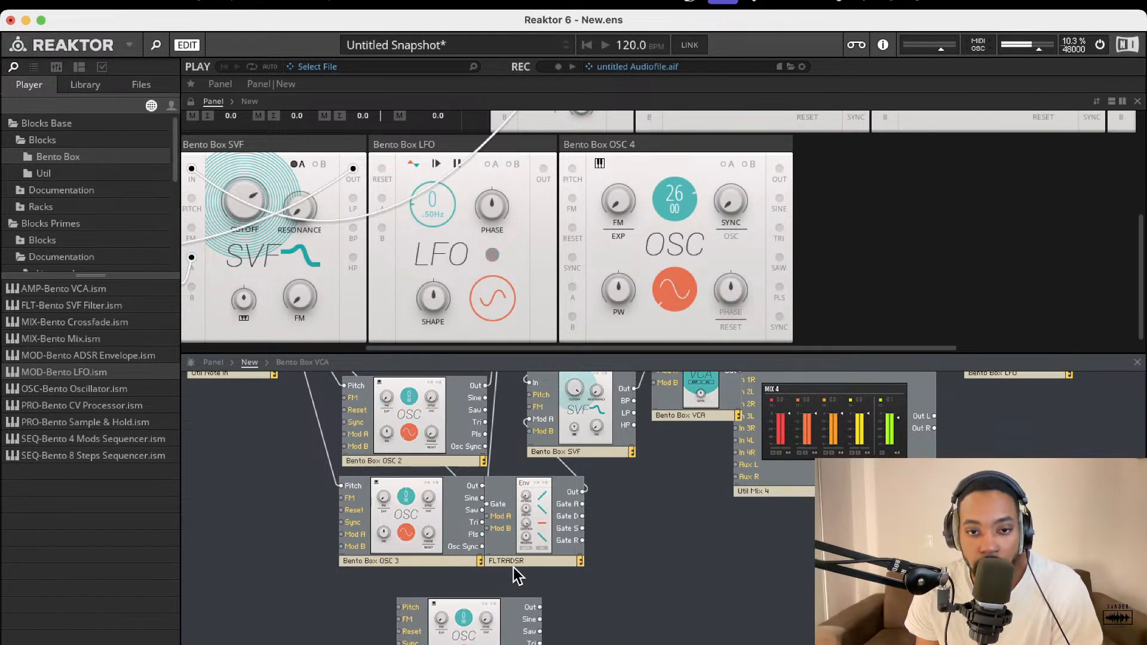
Step: Move the filter envelope clear of OSC 3 and correct its name to FLTR ADSR
double_click(514, 568)
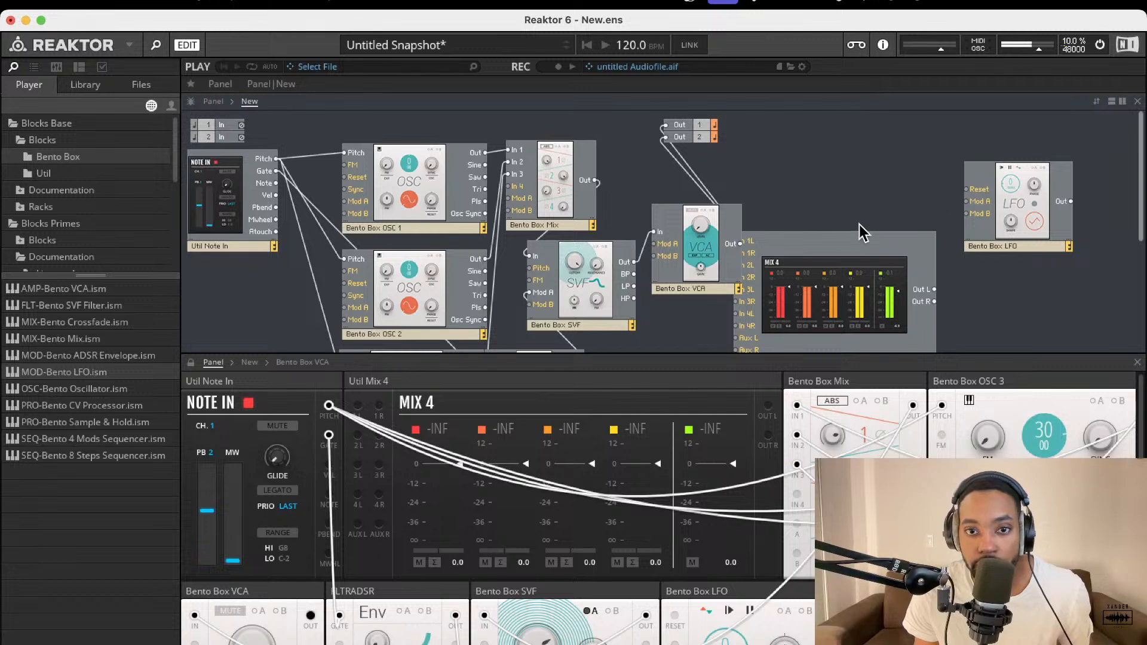
scroll(716, 269, down, 3)
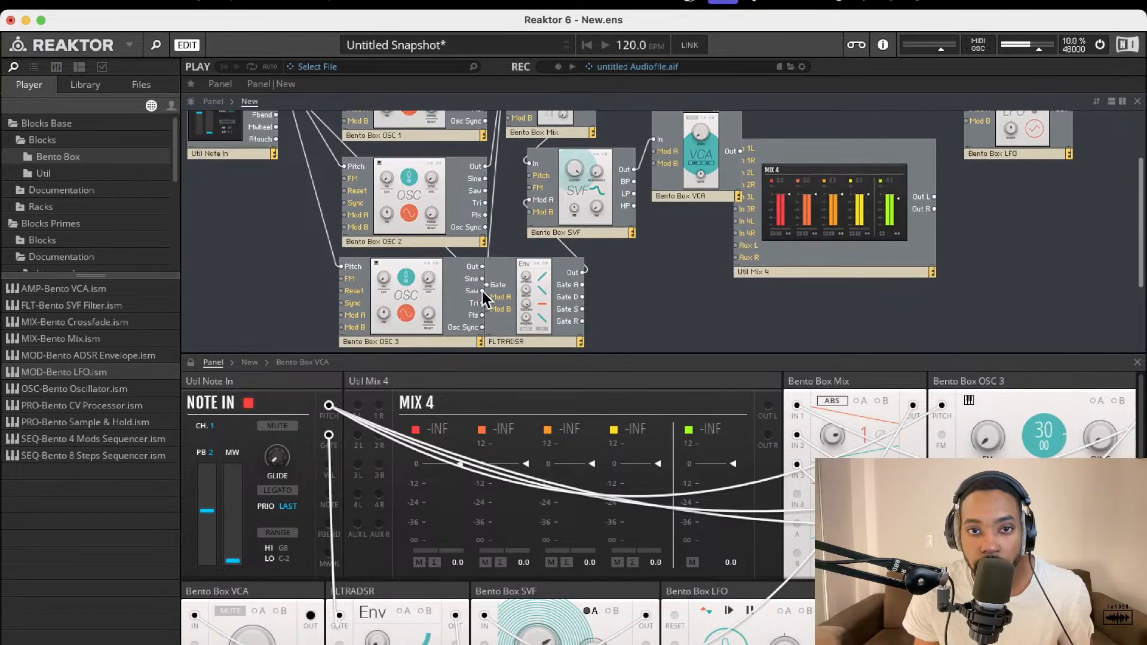
drag(518, 286, 543, 284)
double_click(528, 338)
click(521, 339)
click(674, 306)
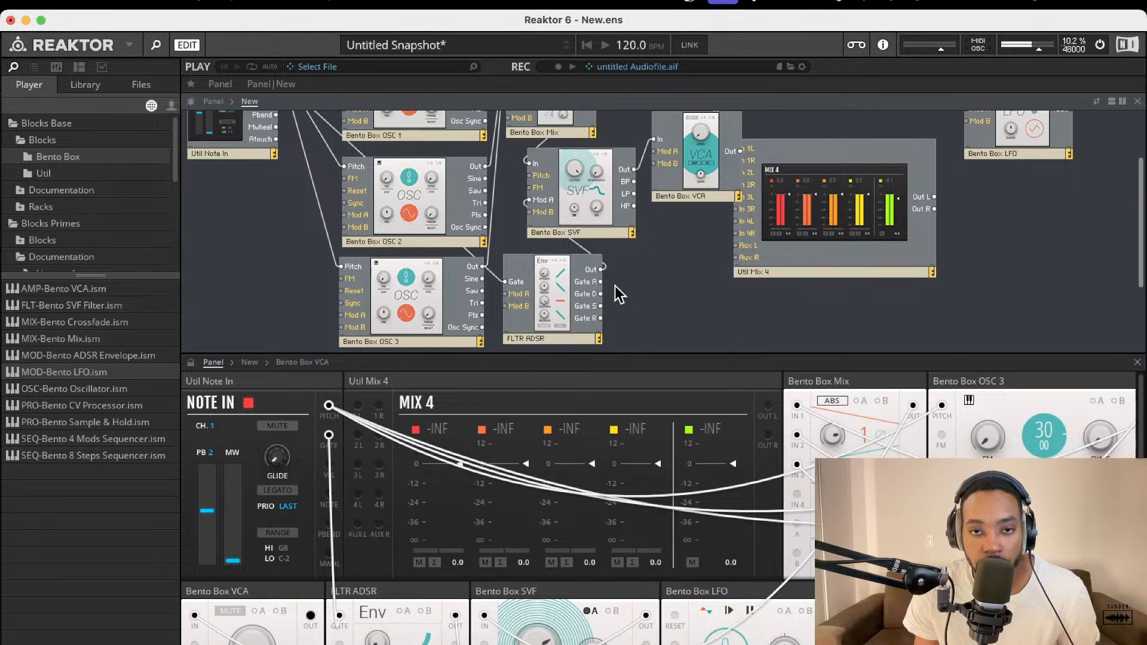
scroll(670, 216, up, 3)
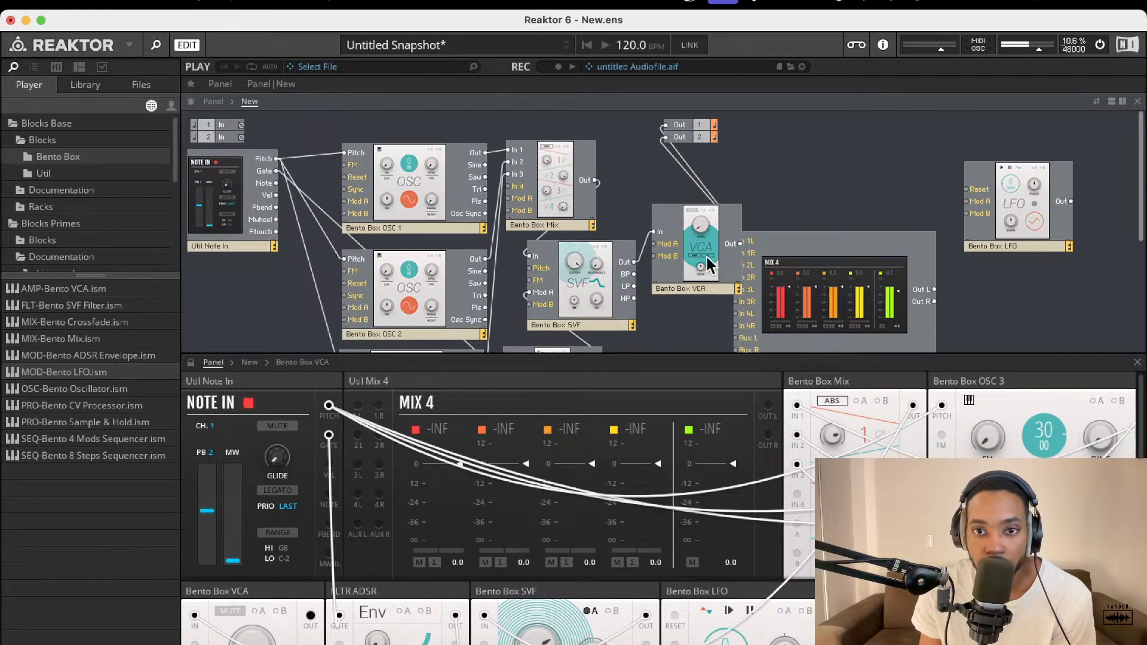
Step: Reposition the Bento Box VCA and Bento Box Mix blocks slightly higher in the structure to space them from their neighbours
scroll(642, 307, down, 2)
scroll(648, 286, up, 2)
drag(686, 236, 671, 206)
click(561, 206)
drag(561, 206, 565, 200)
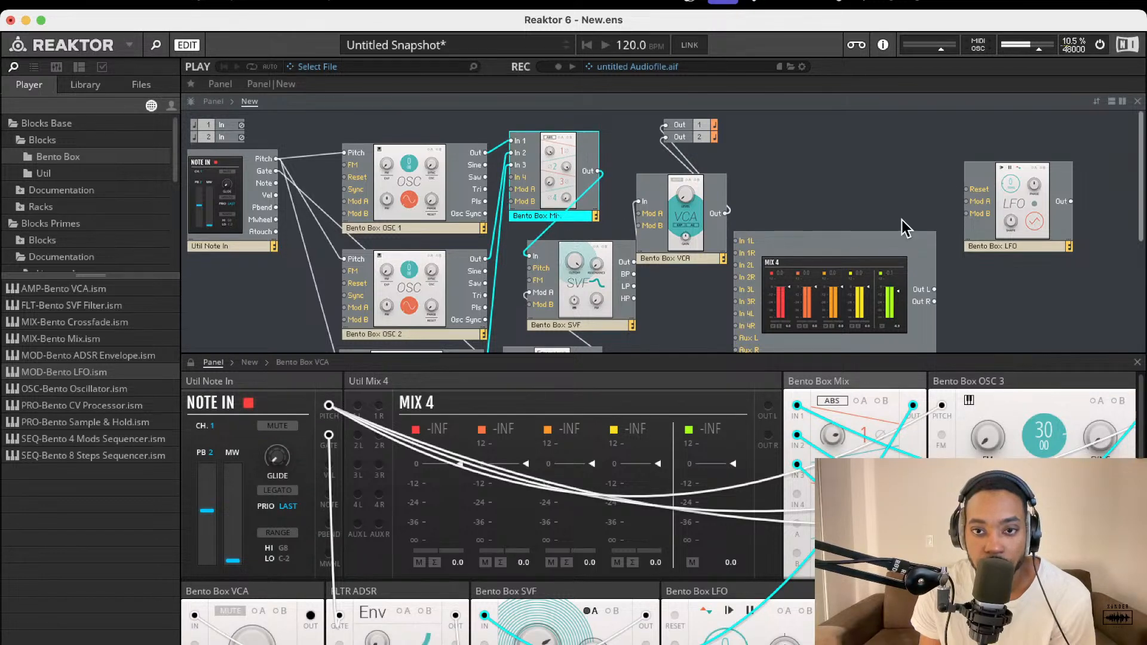
Step: Swap the two views so the panel sits above the structure, and shrink the panel's height slightly
click(1093, 102)
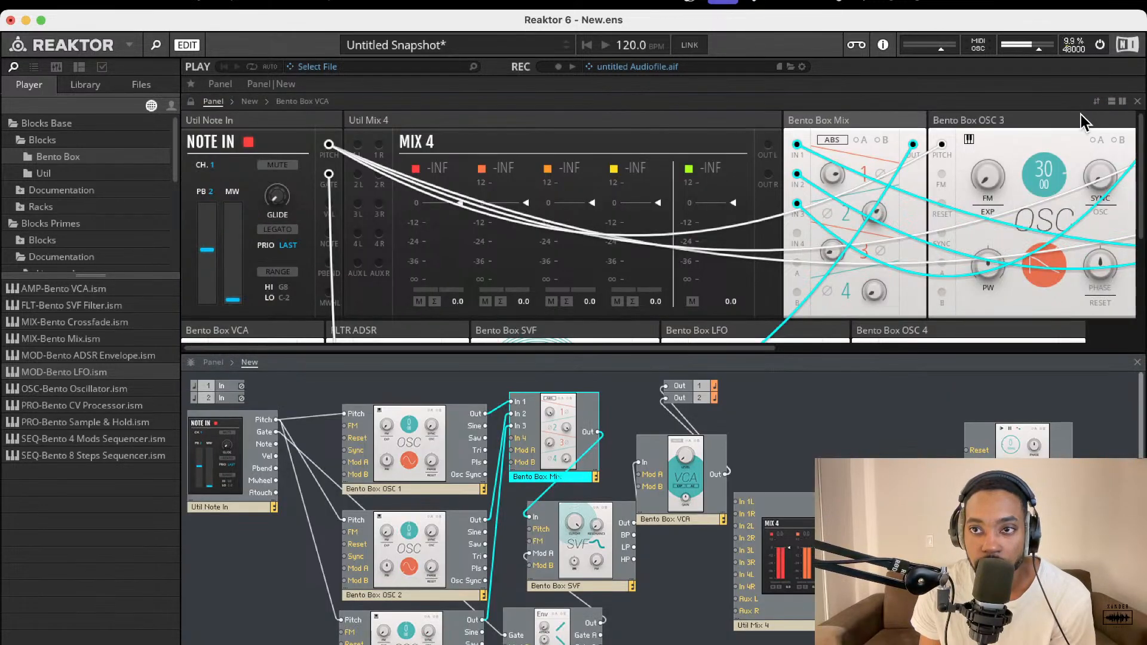
drag(594, 347, 586, 328)
scroll(607, 236, down, 4)
scroll(605, 238, down, 1)
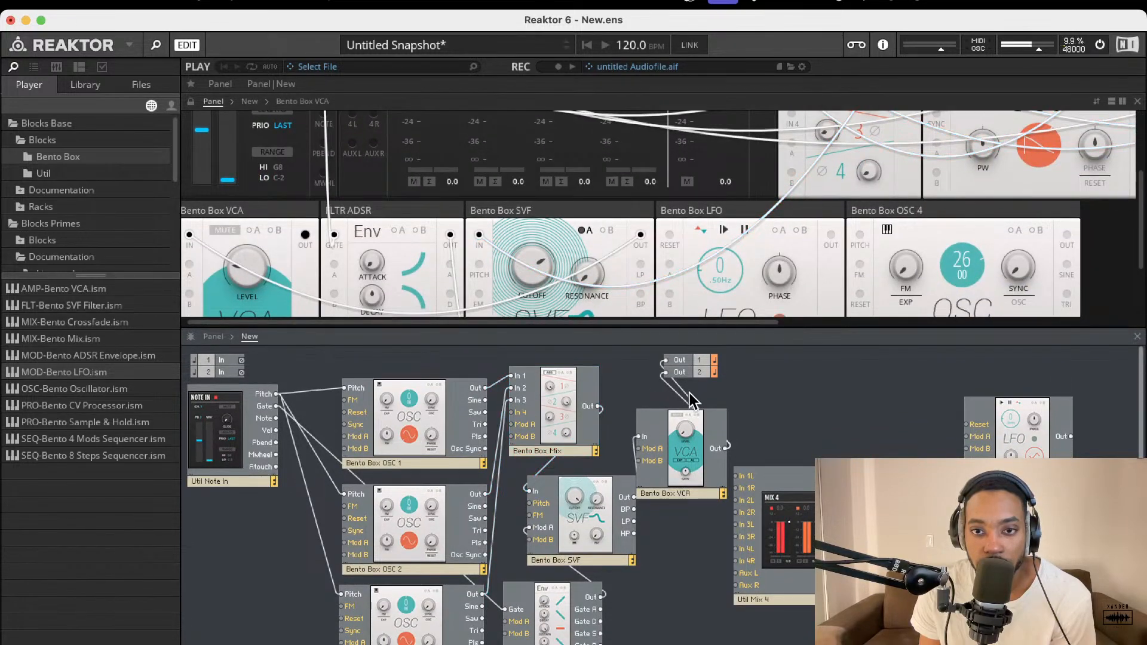
scroll(865, 256, down, 2)
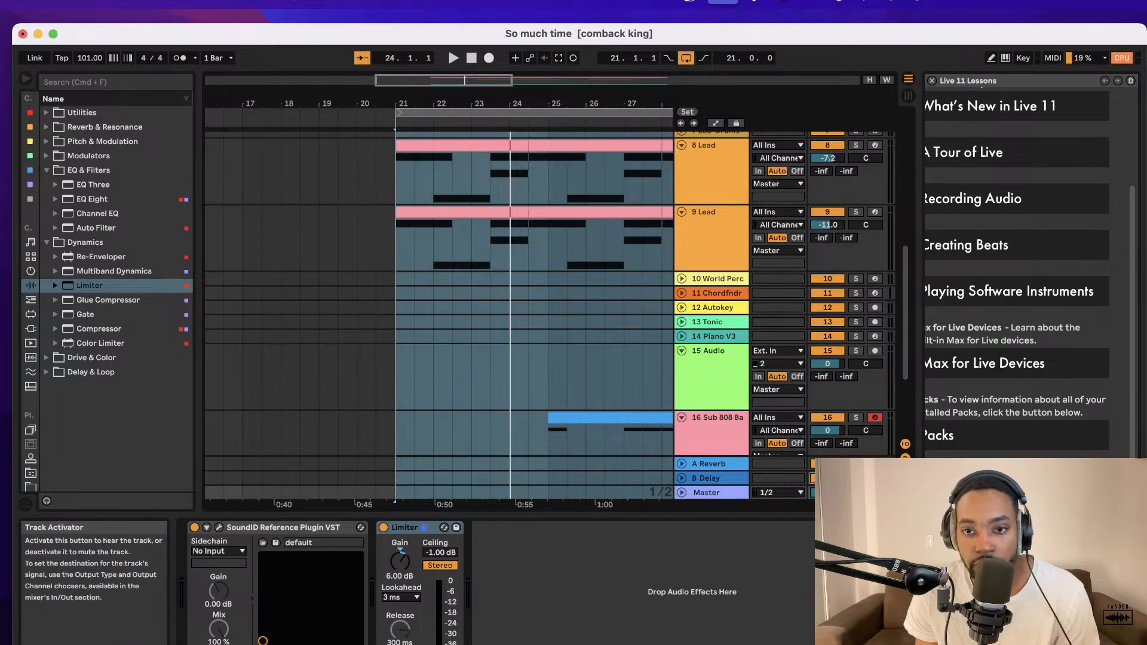
Step: Switch to Ableton Live and solo the 15 Audio track
click(856, 417)
click(856, 417)
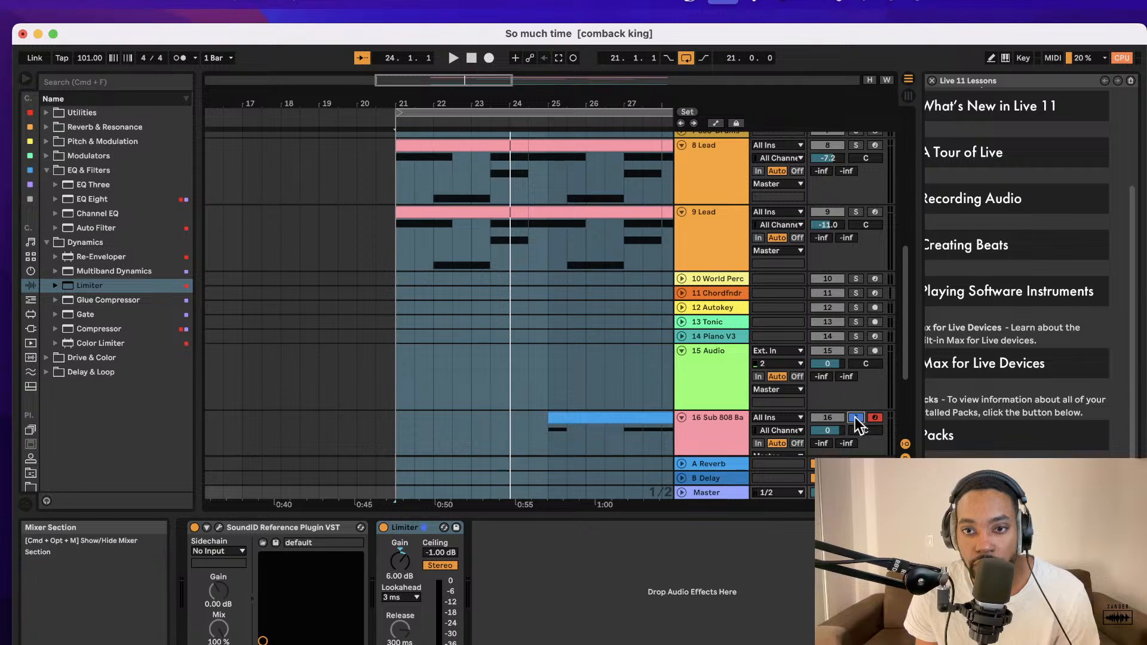
scroll(819, 323, down, 4)
click(856, 240)
scroll(856, 240, up, 1)
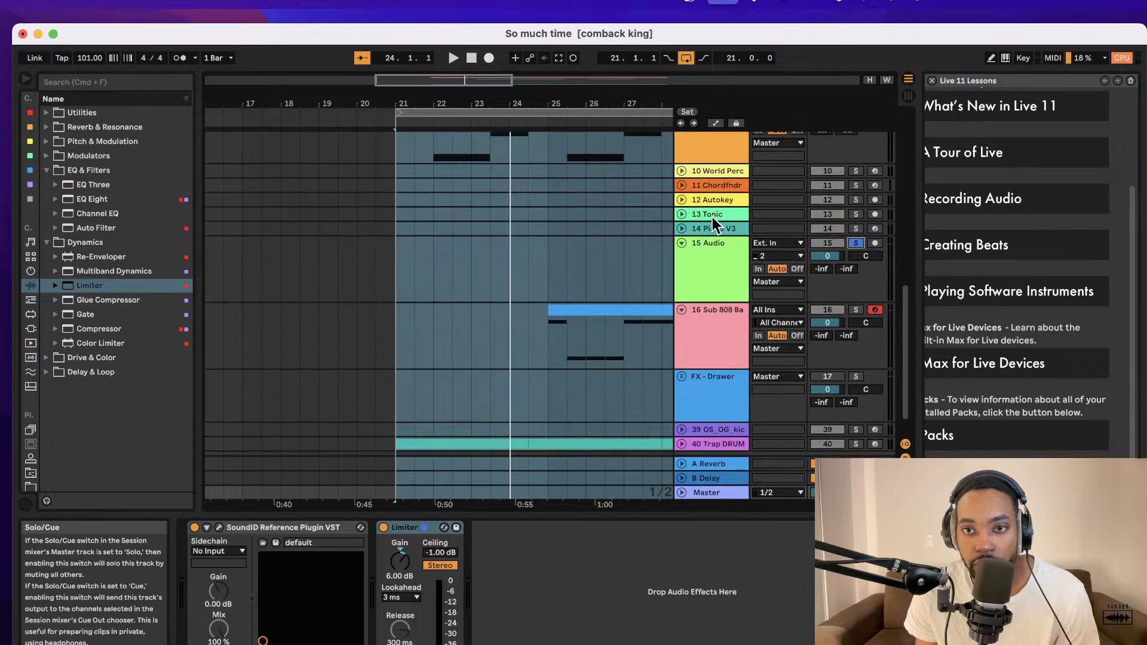
Step: Minimize the Live project window, return to Reaktor and toggle its audio engine off and on again
click(38, 34)
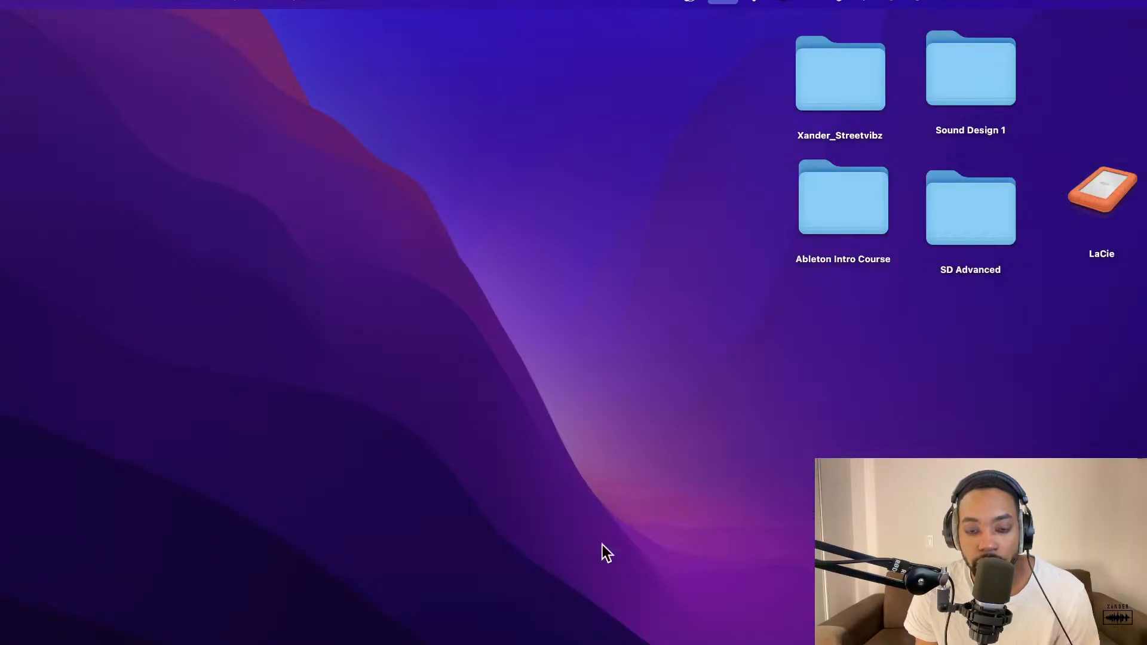
key(ctrl+Right)
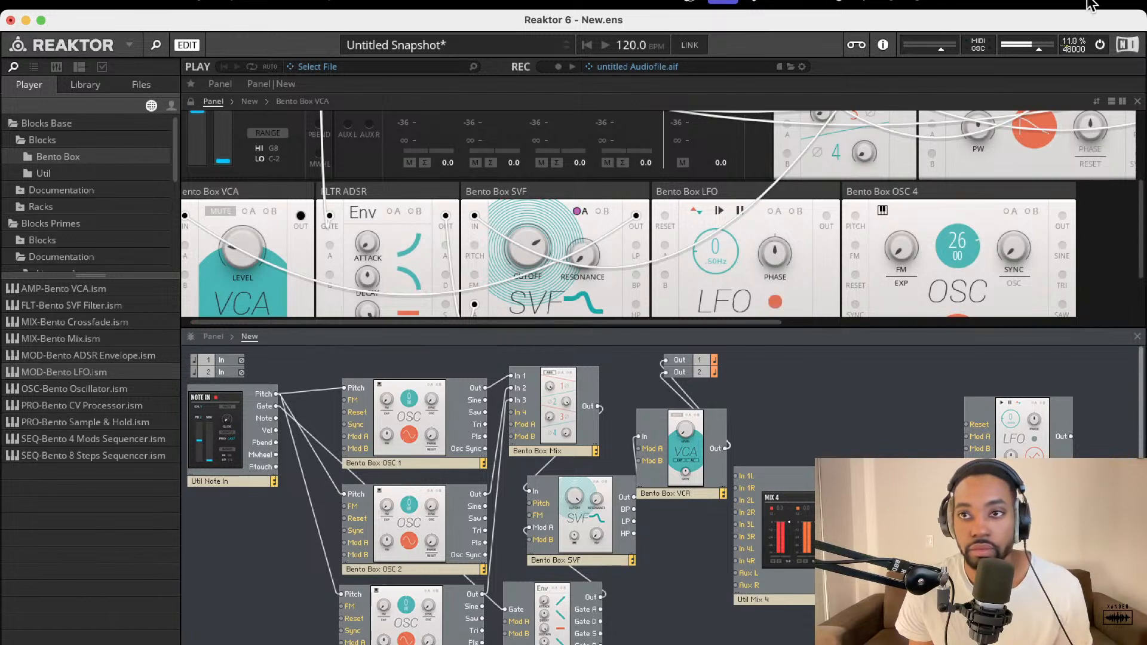
click(1098, 46)
click(1098, 46)
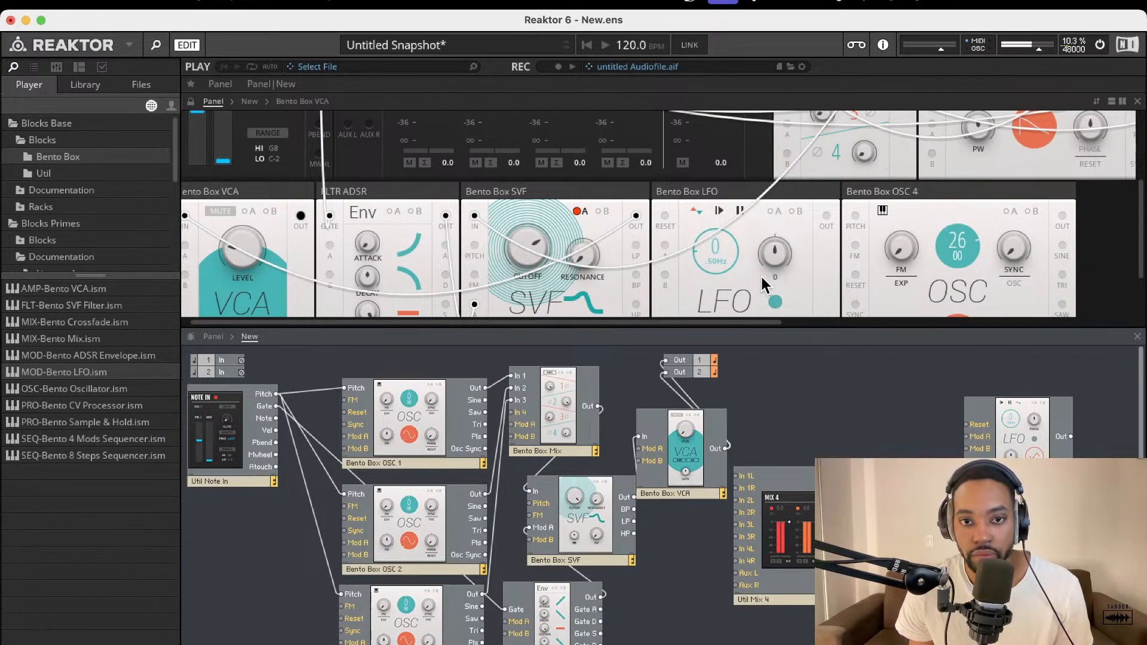
Step: Retune the oscillators, with OSC 1 at 0, OSC 2 at 20 and OSC 3 at 30 semitones with -8 cents fine tuning
scroll(758, 277, up, 3)
scroll(855, 208, right, 5)
scroll(845, 206, right, 3)
mouse_move(930, 182)
mouse_down()
mouse_move(923, 224)
mouse_move(939, 169)
mouse_up()
drag(704, 188, 700, 192)
drag(467, 171, 468, 149)
mouse_move(705, 188)
mouse_down()
mouse_move(693, 30)
mouse_move(701, 277)
mouse_move(706, 184)
mouse_up()
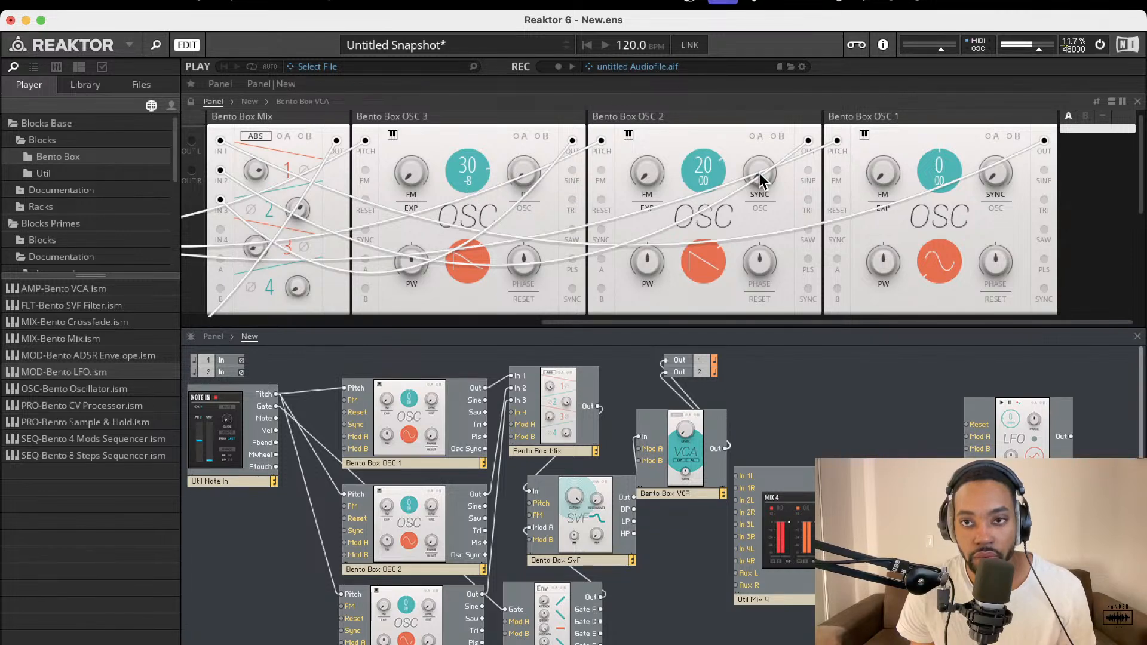
Step: Turn up the level of channel 3 on Bento Box Mix
scroll(844, 220, down, 5)
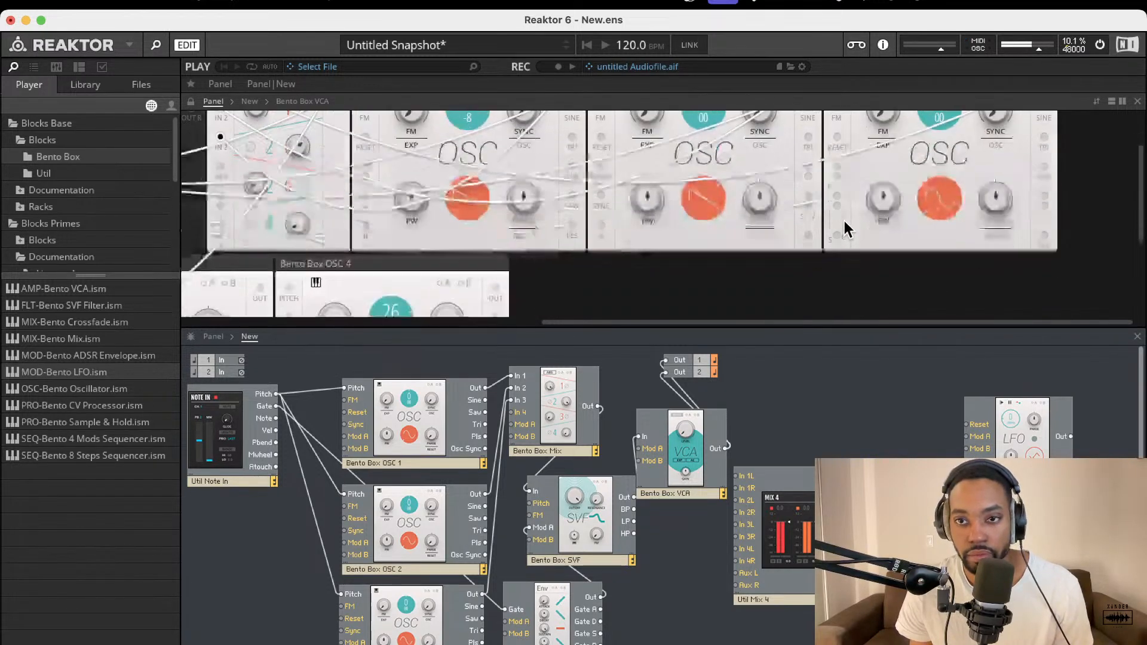
scroll(815, 217, left, 4)
scroll(763, 208, left, 5)
scroll(727, 209, up, 2)
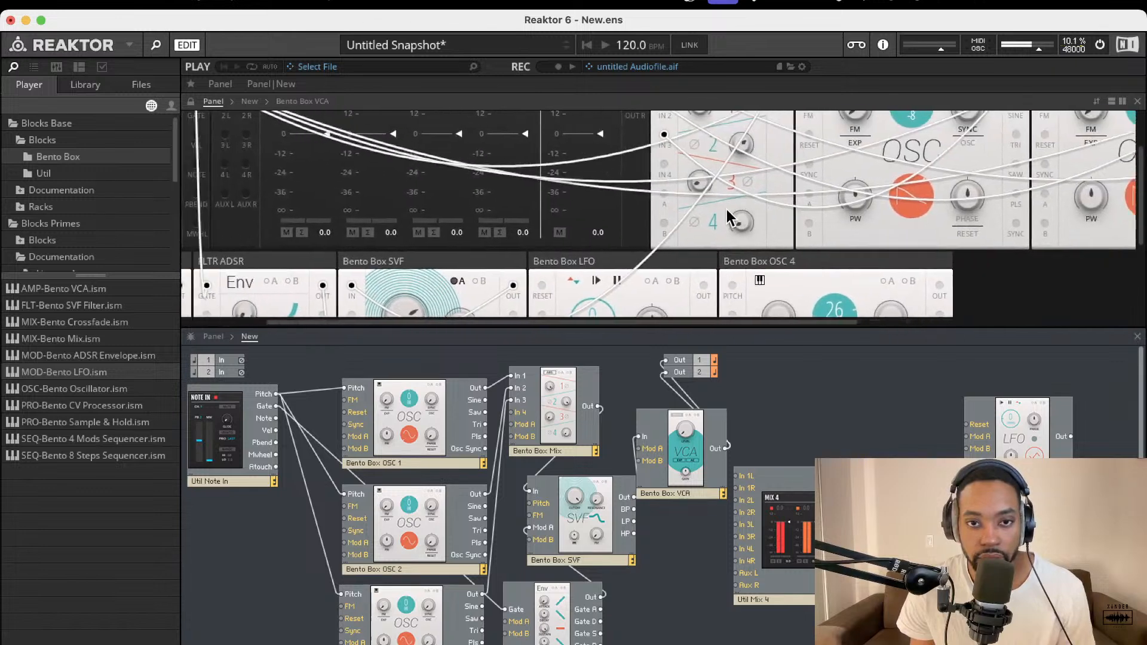
scroll(713, 206, up, 3)
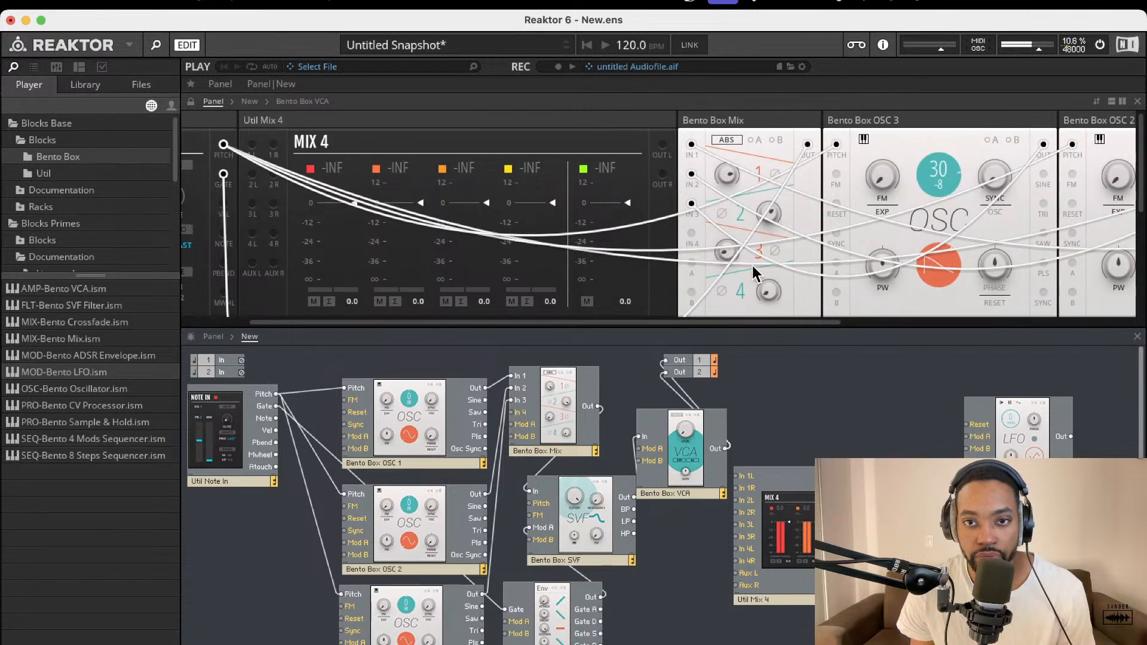
drag(726, 252, 721, 153)
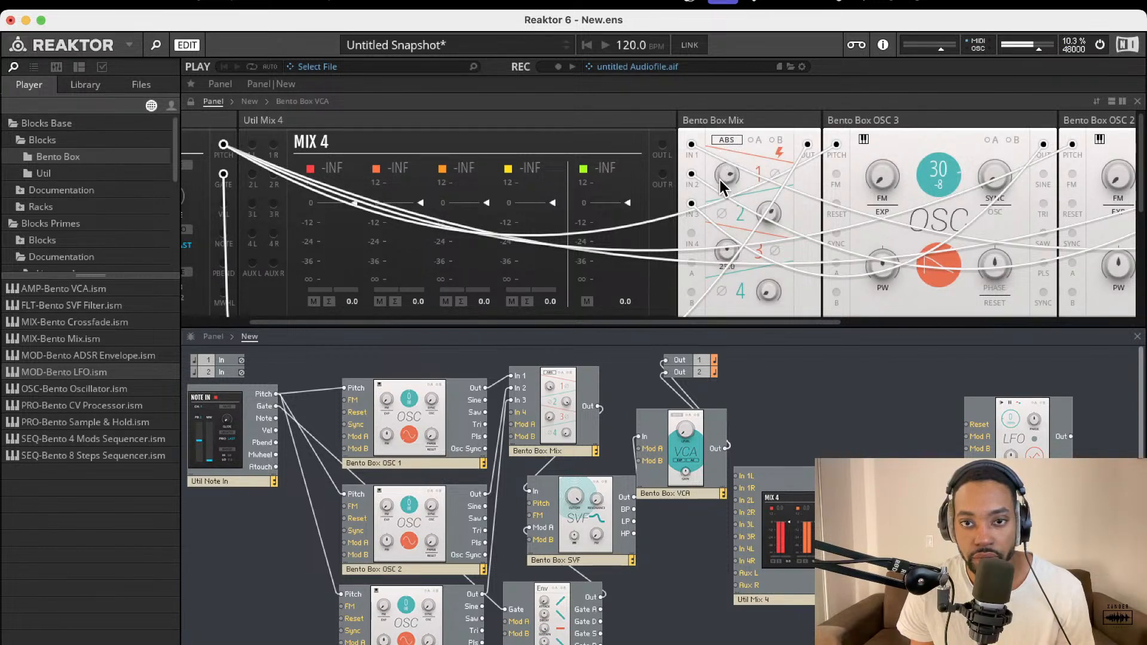
Step: Reorder the upper rack row so OSC 1, OSC 2 and OSC 3 run in sequence, followed by Bento Box Mix
scroll(776, 221, right, 5)
scroll(819, 215, right, 3)
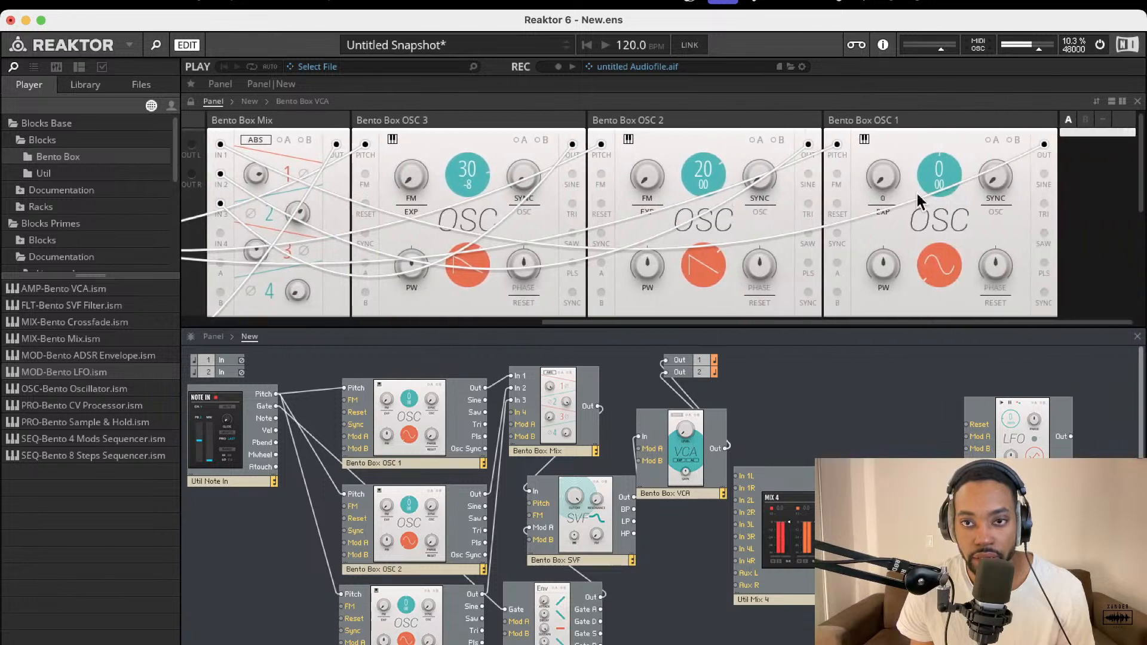
drag(860, 122, 516, 129)
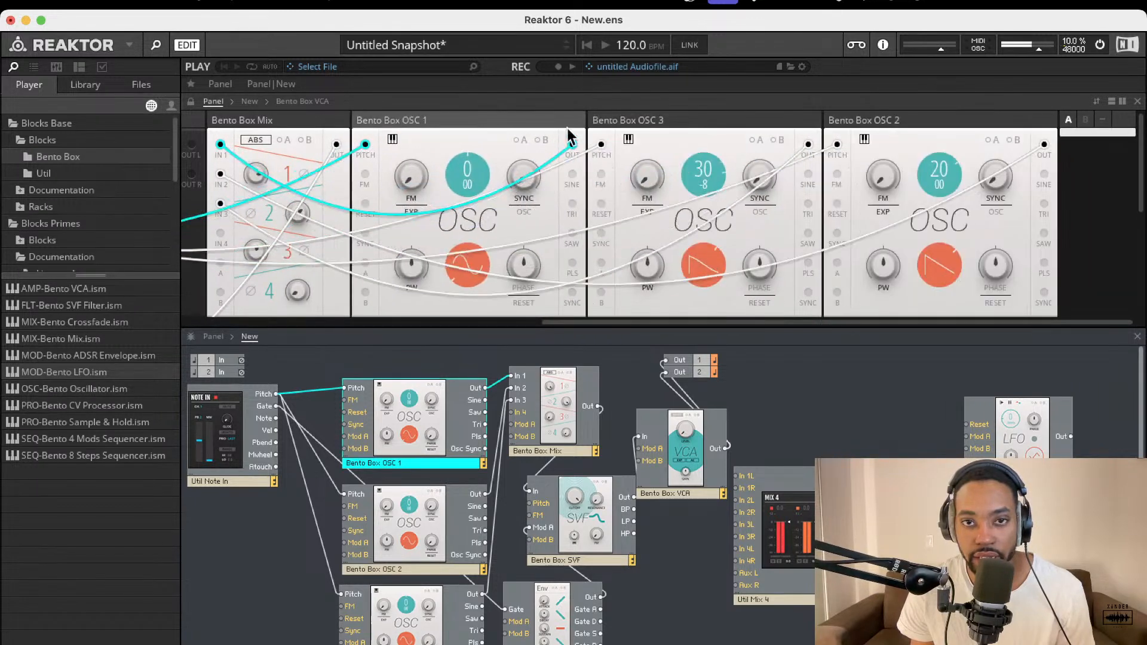
drag(871, 116, 697, 124)
scroll(689, 148, left, 4)
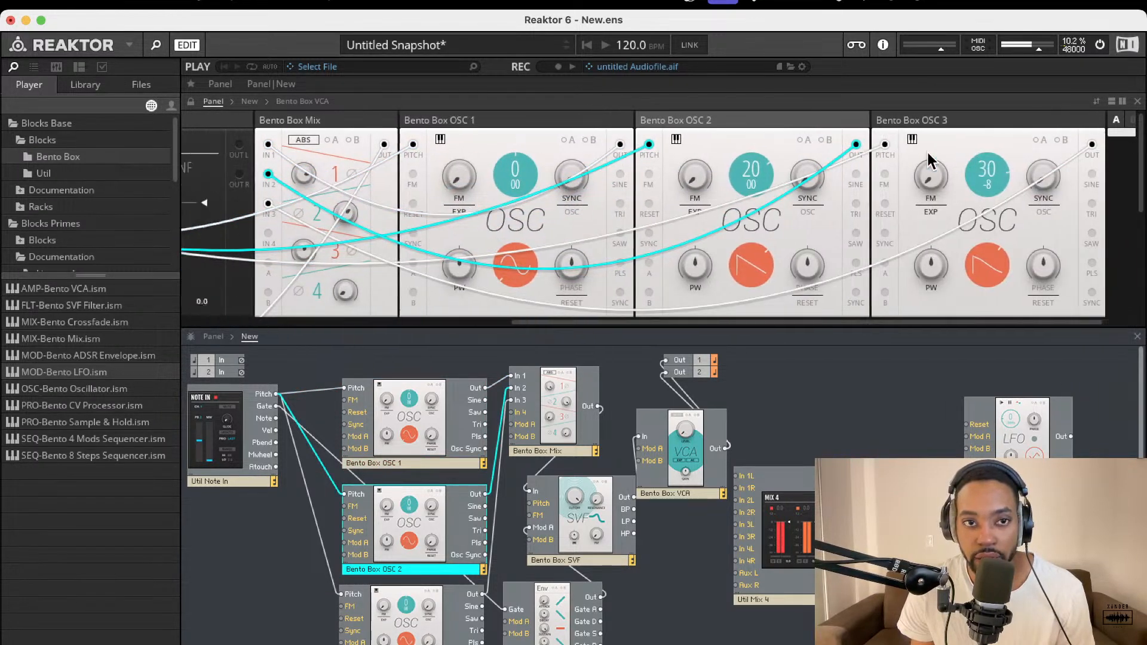
drag(568, 126, 803, 156)
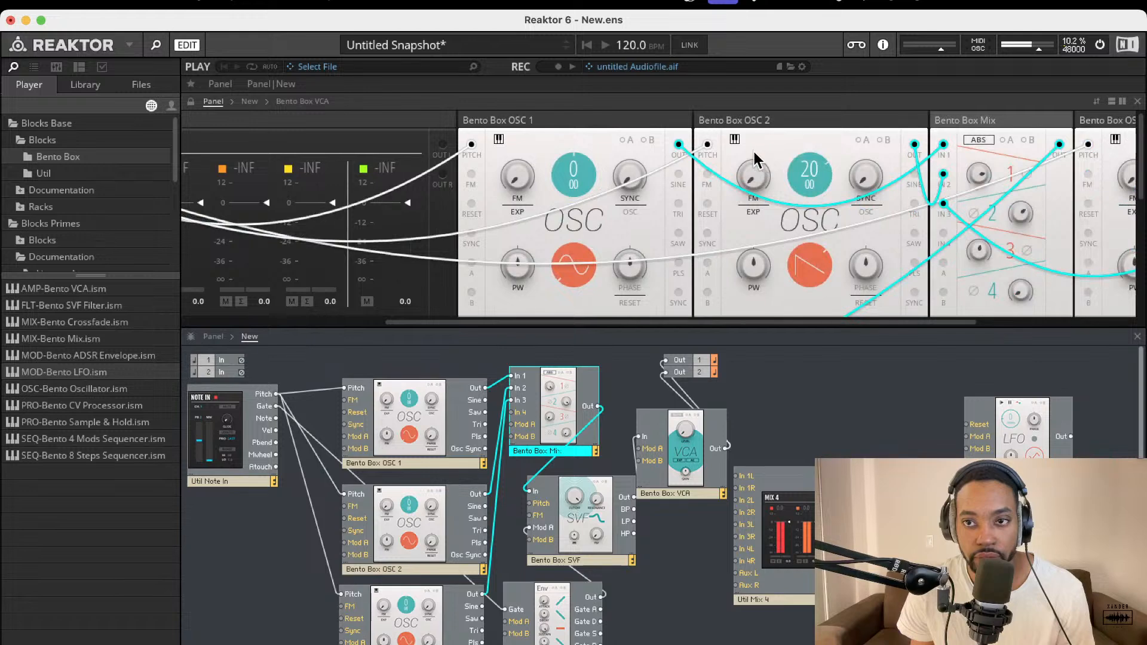
scroll(901, 154, right, 3)
scroll(902, 154, right, 3)
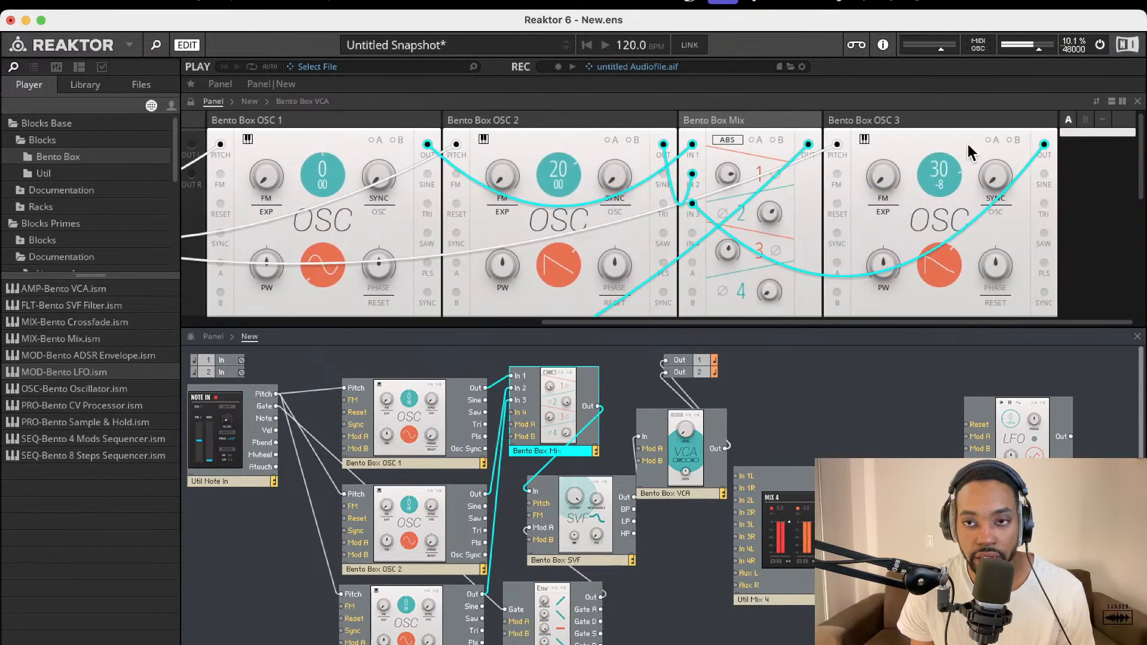
drag(983, 124, 755, 116)
Step: Reorder the lower rack row as OSC 4, FLTR ADSR, SVF, VCA and LFO
scroll(451, 194, down, 5)
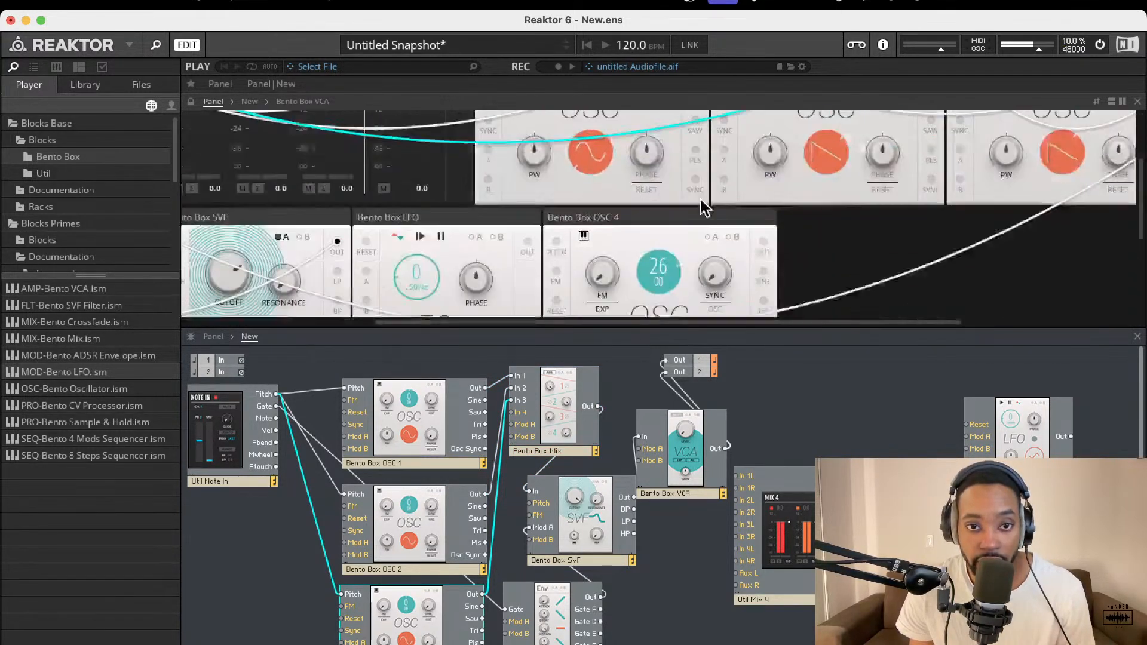
scroll(361, 212, up, 5)
scroll(361, 214, left, 2)
scroll(361, 214, down, 4)
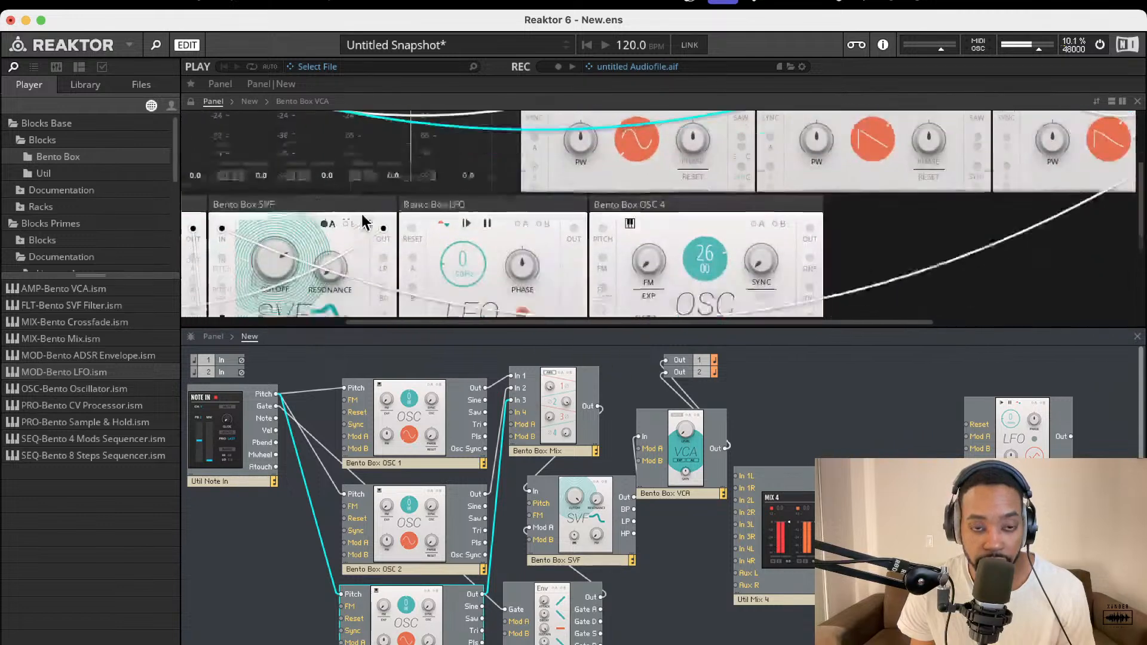
scroll(360, 213, up, 5)
scroll(361, 212, left, 2)
scroll(366, 221, down, 3)
scroll(366, 221, left, 3)
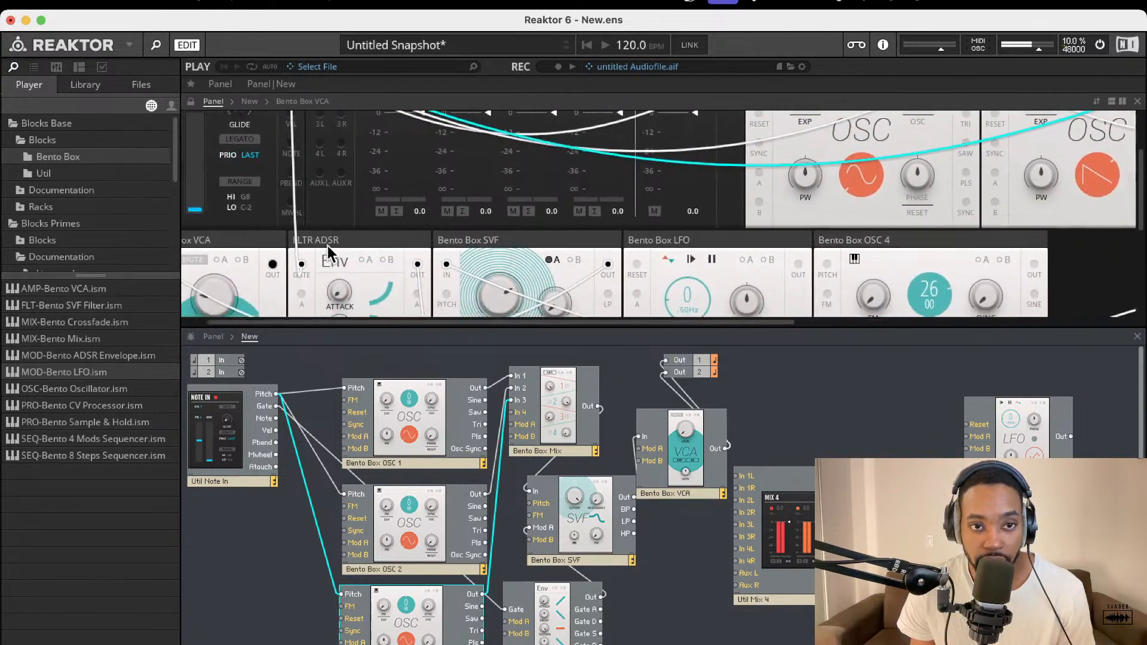
drag(310, 200, 831, 199)
drag(955, 201, 210, 191)
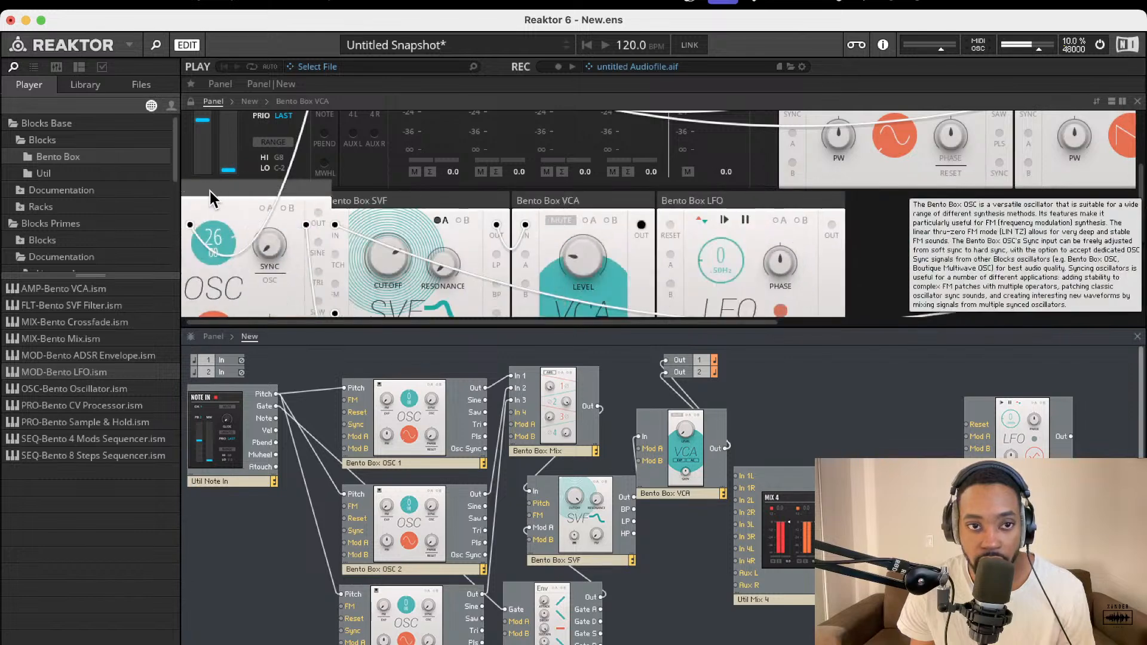
mouse_move(447, 250)
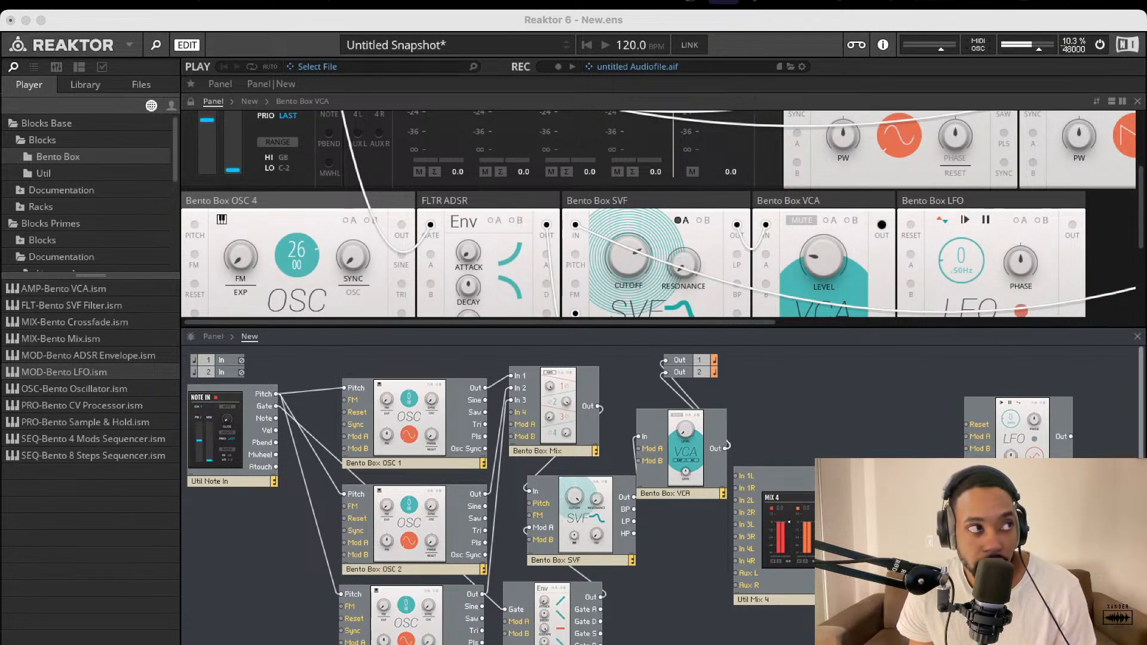
Step: Tidy the OSC 1, OSC 2 and OSC 3 blocks into an evenly spaced column in the structure
drag(420, 406, 414, 400)
drag(417, 498, 412, 491)
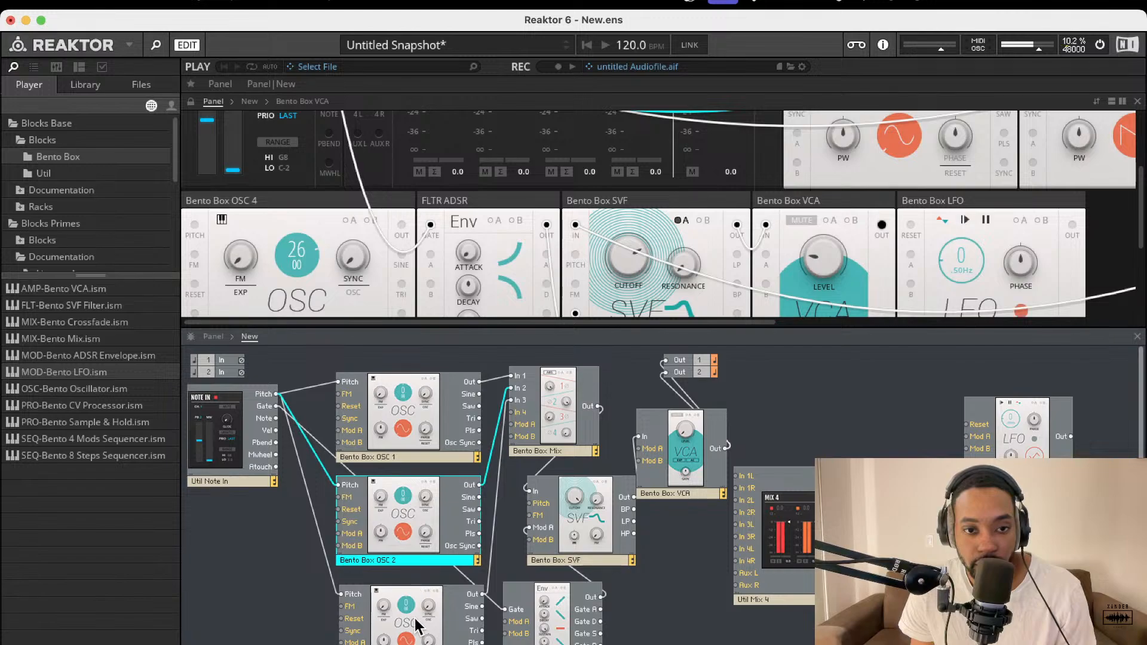
drag(414, 619, 417, 611)
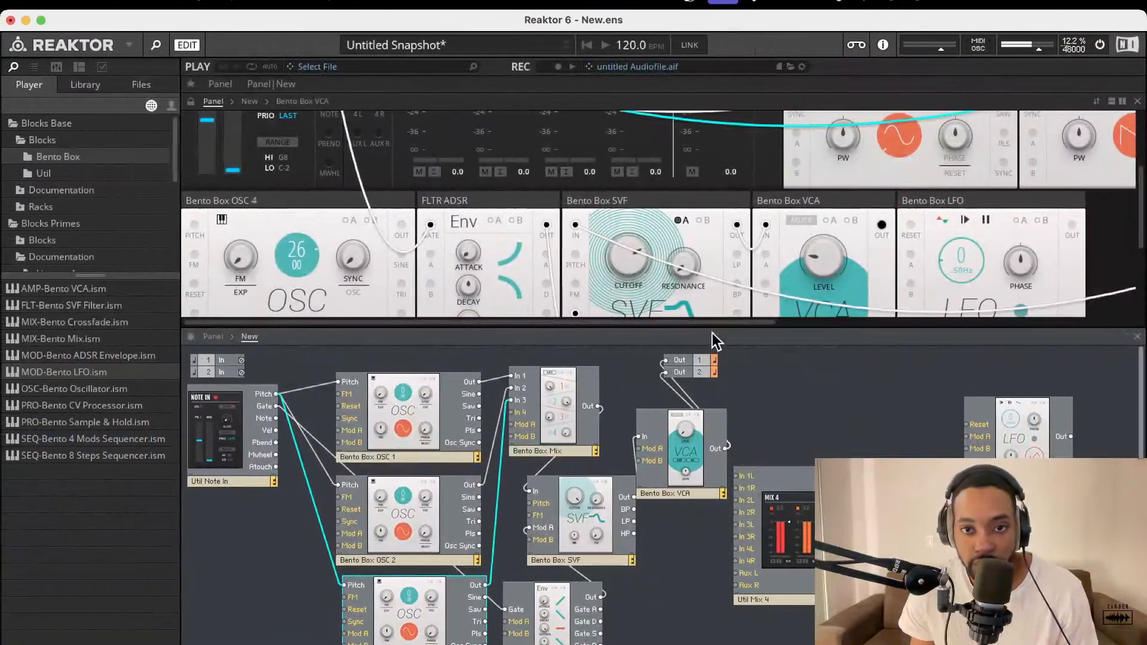
Step: Move the Bento Box VCA to the end of the lower rack row, after the Bento Box LFO
scroll(800, 227, down, 3)
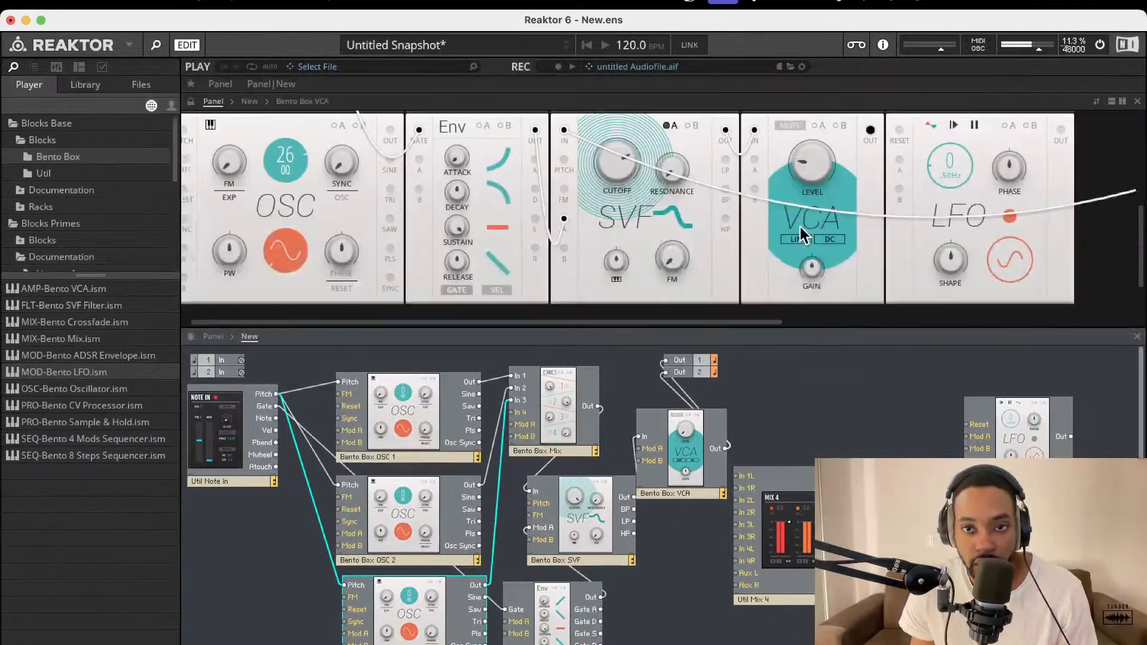
click(827, 158)
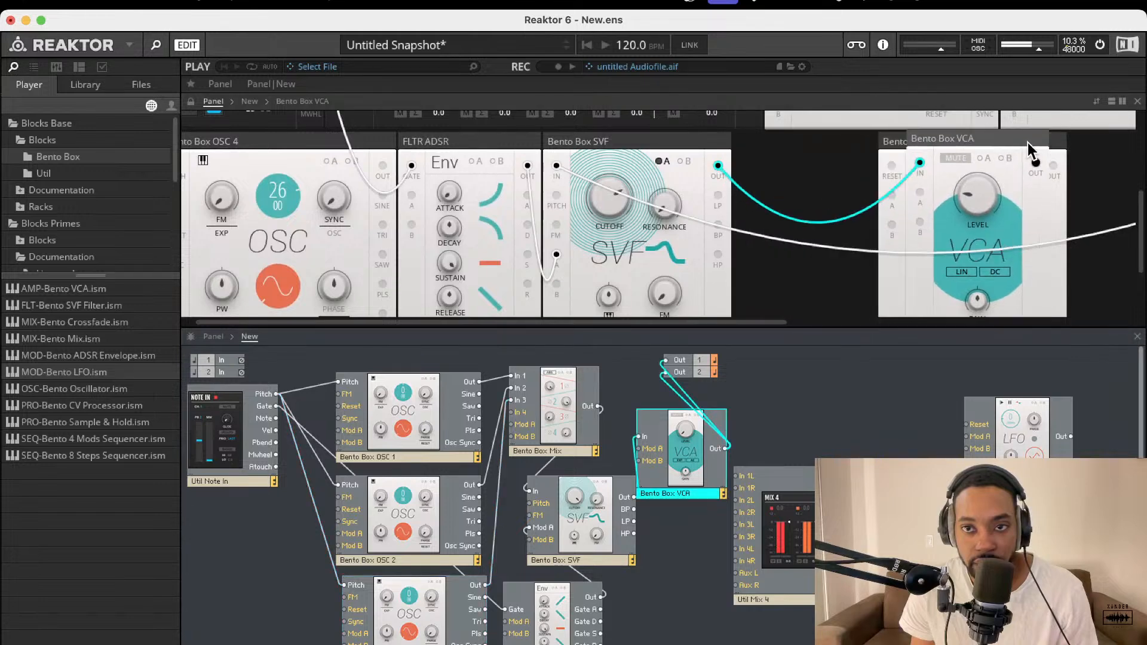
drag(940, 139, 690, 209)
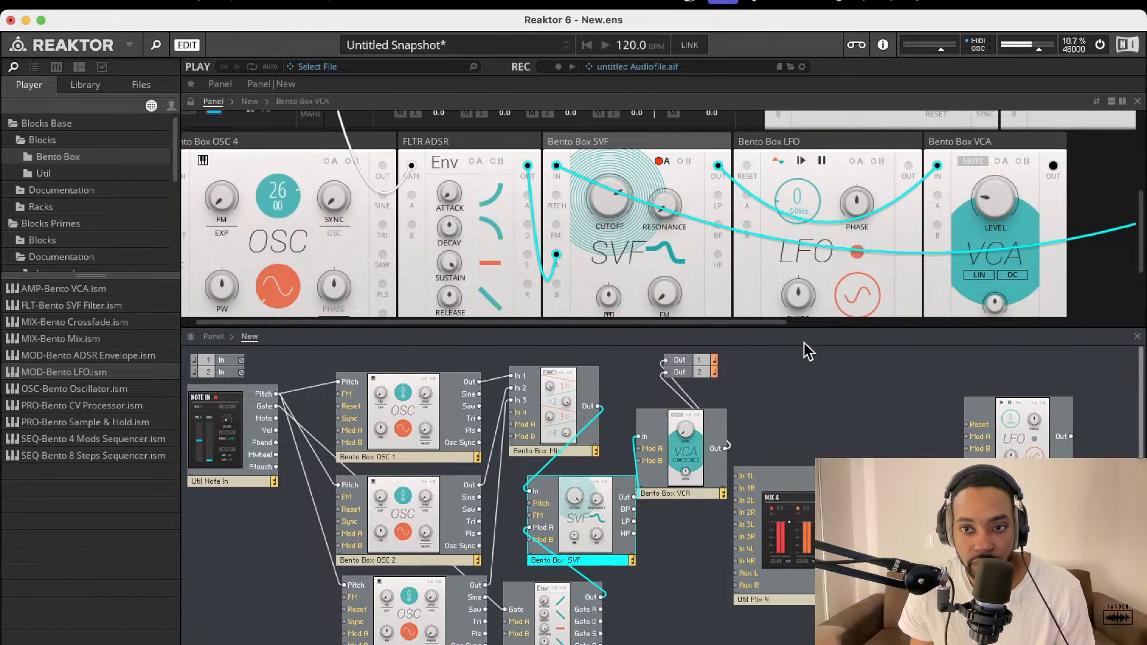
drag(267, 199, 323, 423)
Step: Lower OSC 3's coarse tuning to 20 semitones and switch its waveform to a pulse wave
scroll(399, 187, up, 5)
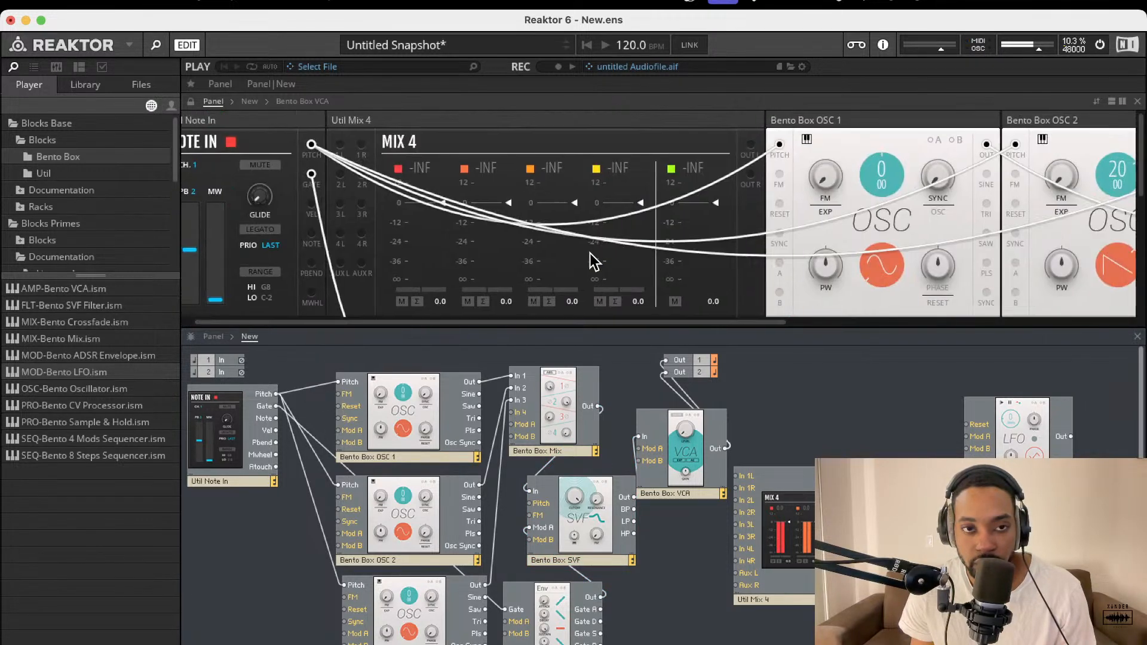
scroll(866, 157, right, 10)
drag(799, 174, 794, 230)
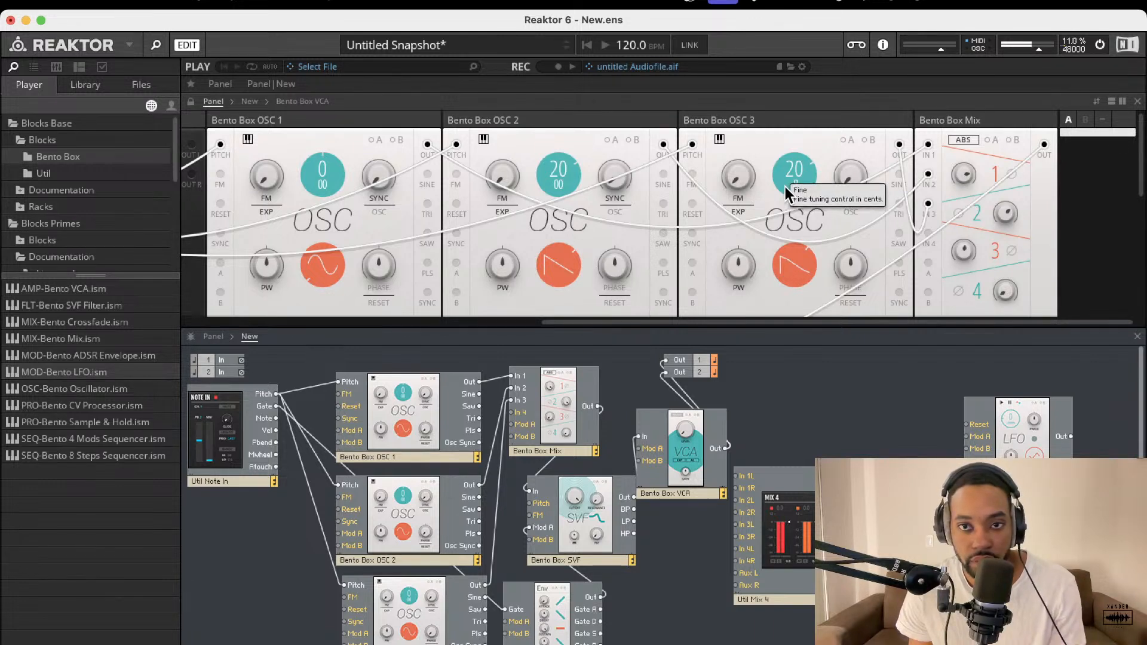
drag(785, 190, 815, 257)
click(802, 257)
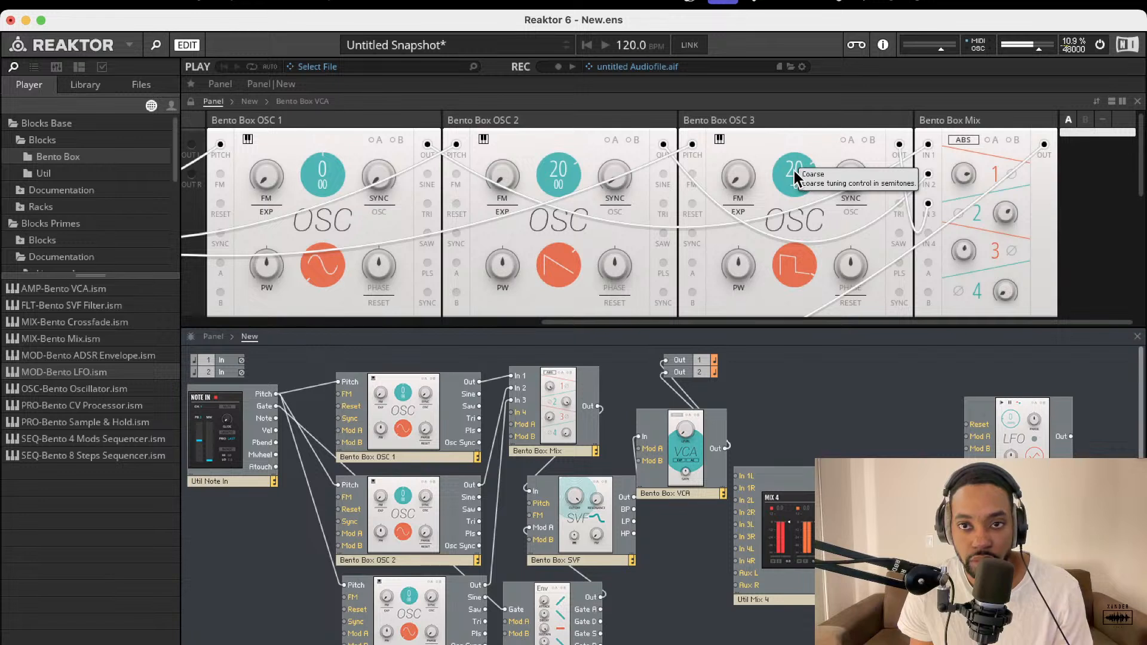
Step: Bring OSC 3's coarse tuning down to 1 semitone
drag(790, 170, 775, 245)
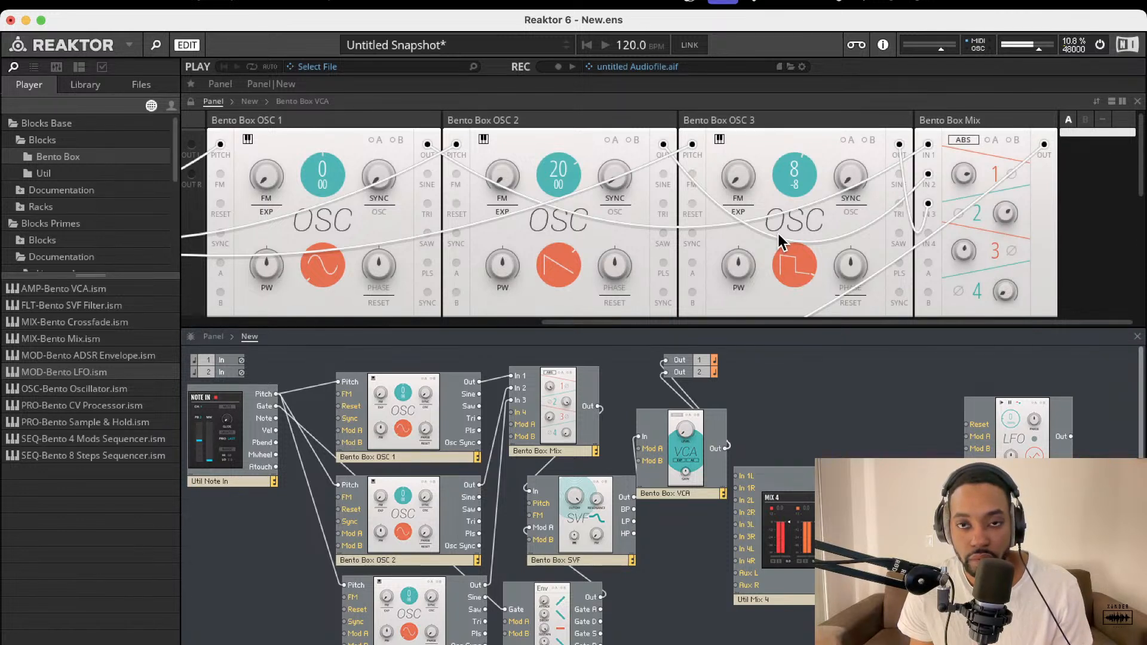
drag(797, 174, 796, 179)
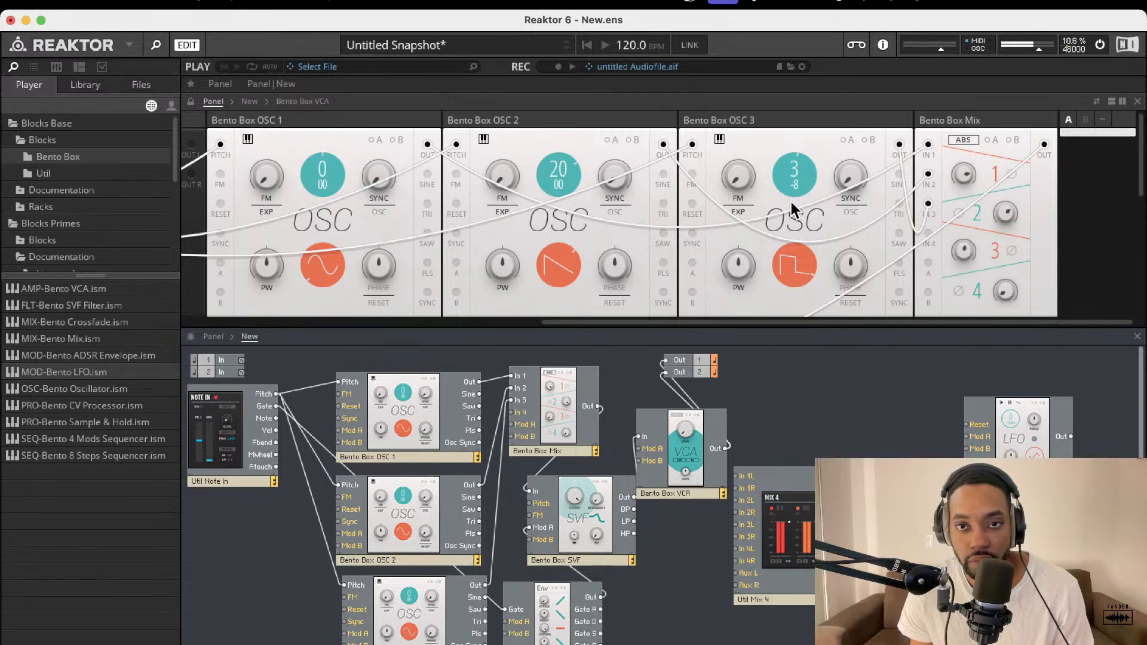
drag(790, 207, 789, 210)
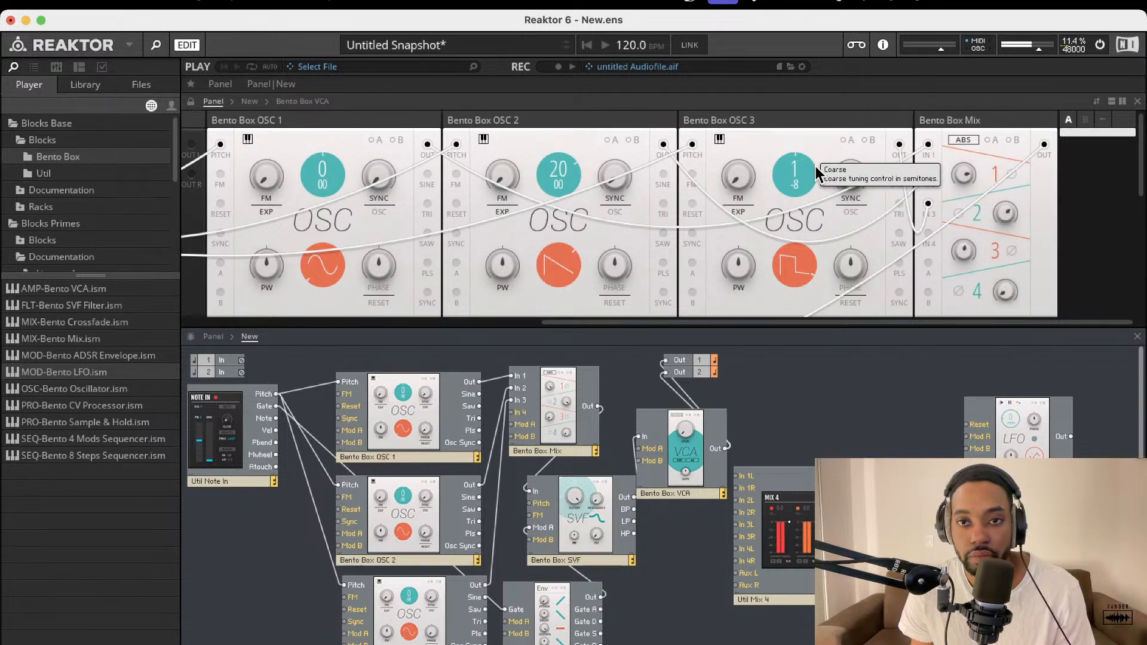
Step: Raise OSC 3's coarse tuning to 32 semitones with a fine tuning of 7, and soften its pulse waveform
drag(799, 172, 780, 0)
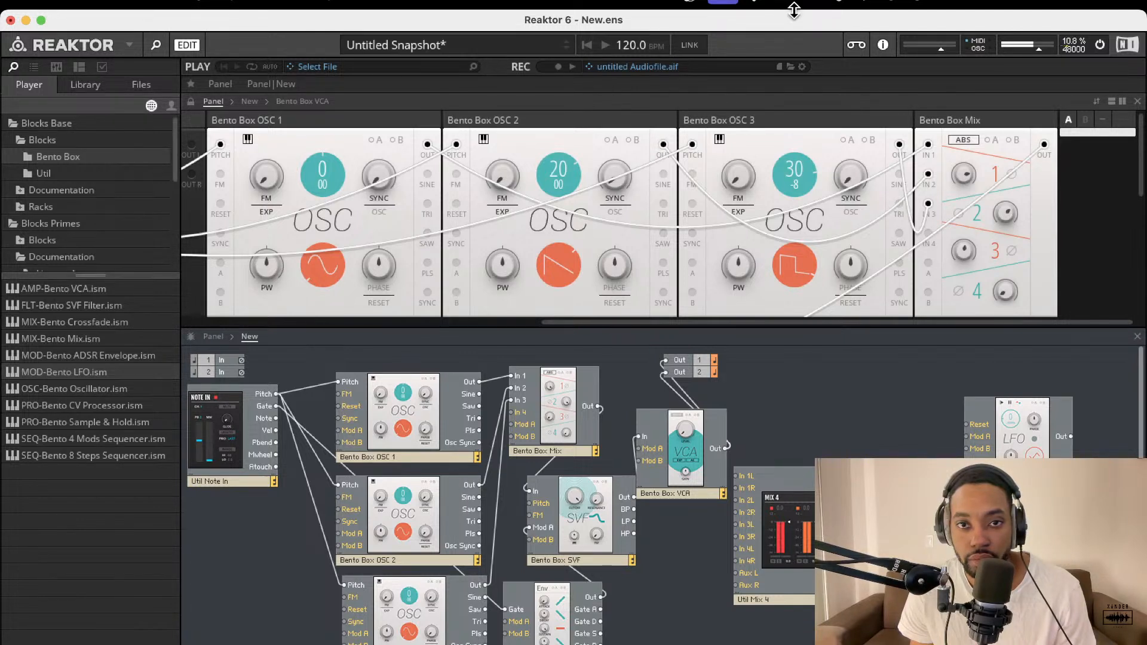
drag(797, 176, 799, 186)
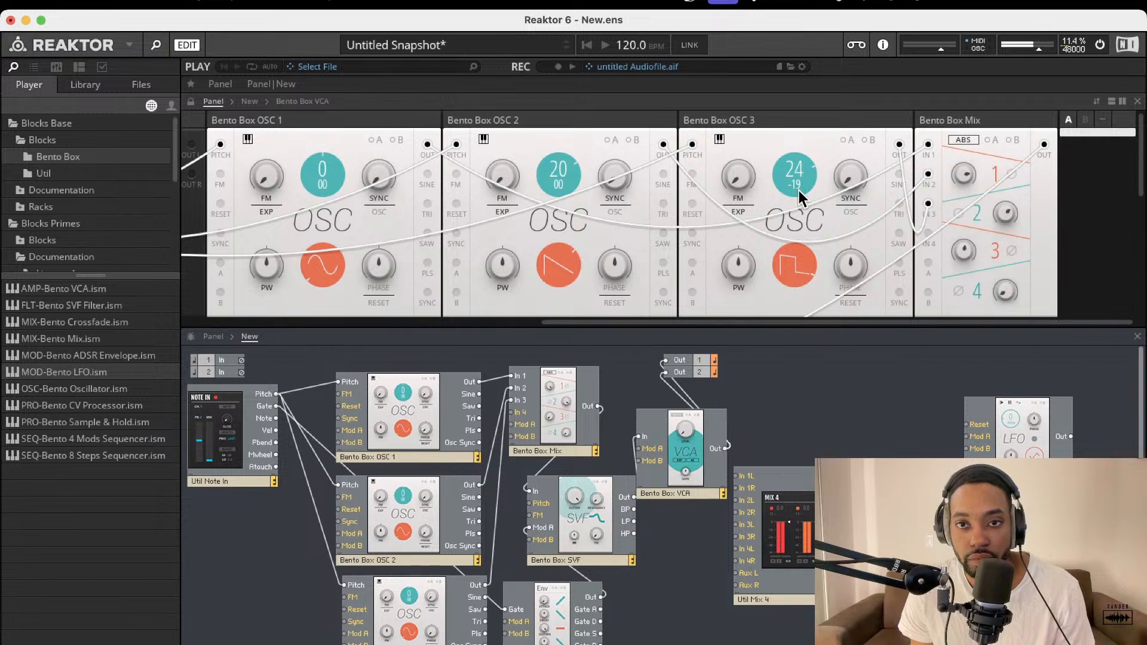
drag(797, 188, 799, 120)
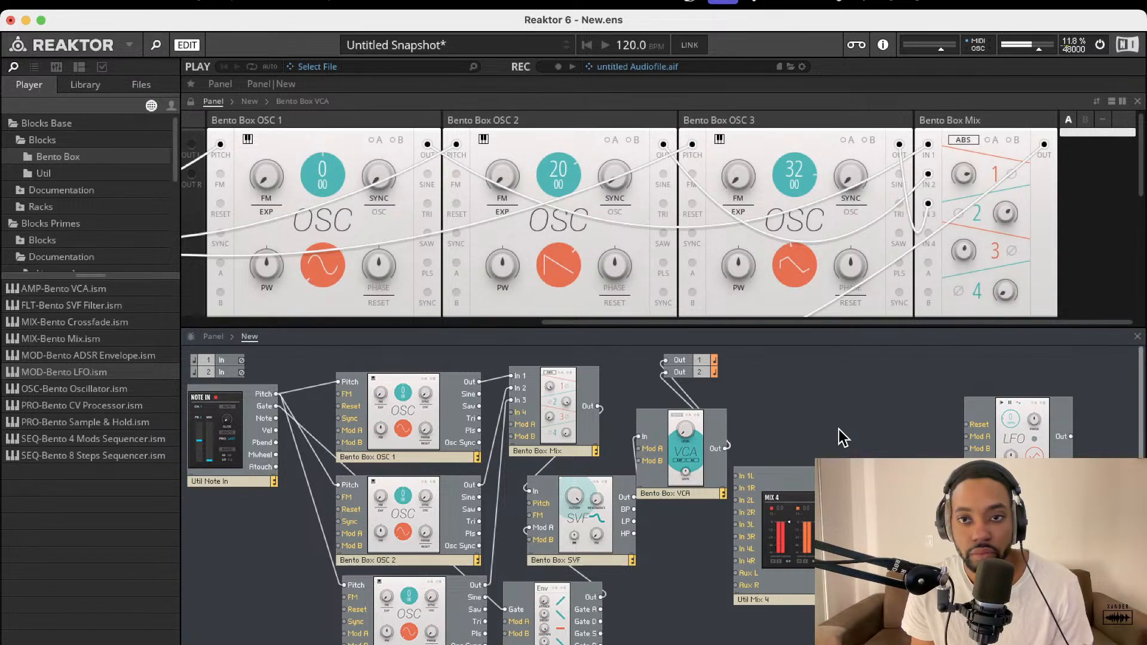
mouse_move(798, 181)
mouse_down()
mouse_move(798, 296)
mouse_move(797, 185)
mouse_up()
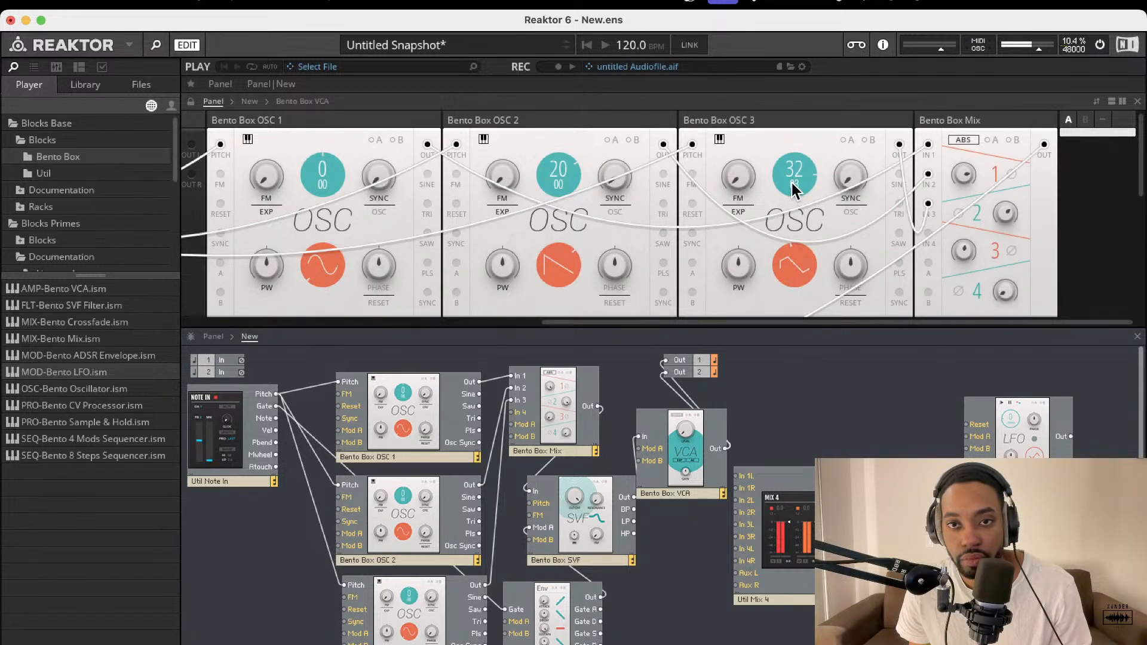
Step: Set the FLTR ADSR's attack to about 37.9 ms and its decay to about 3.92 ms
scroll(777, 197, left, 10)
scroll(657, 209, down, 5)
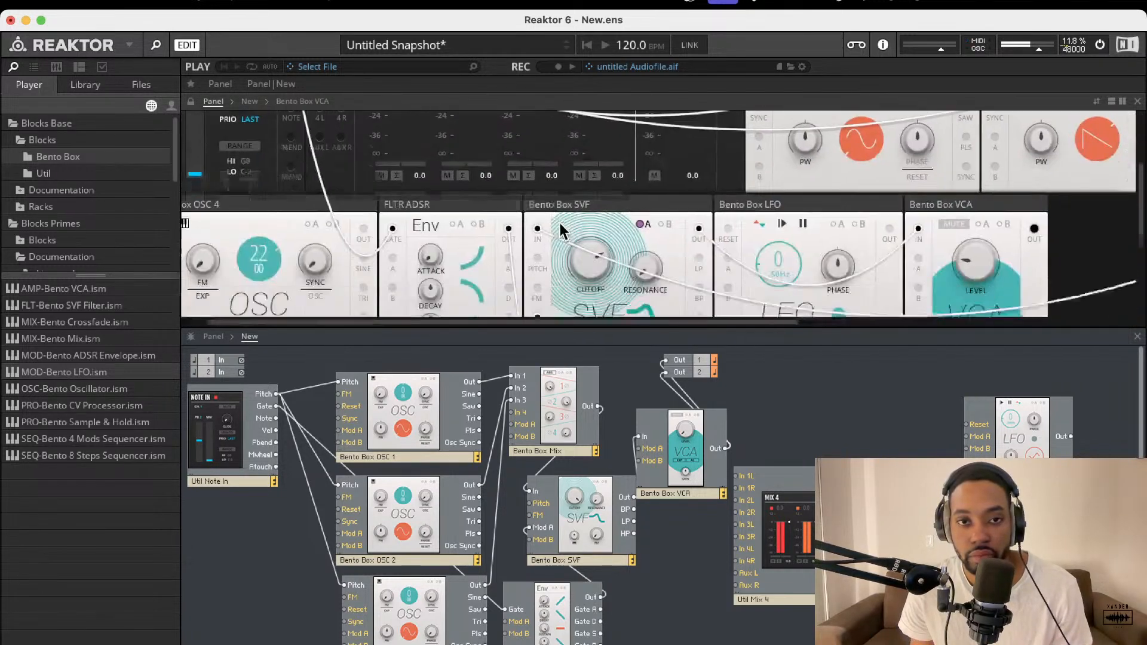
scroll(580, 214, up, 3)
scroll(362, 196, left, 3)
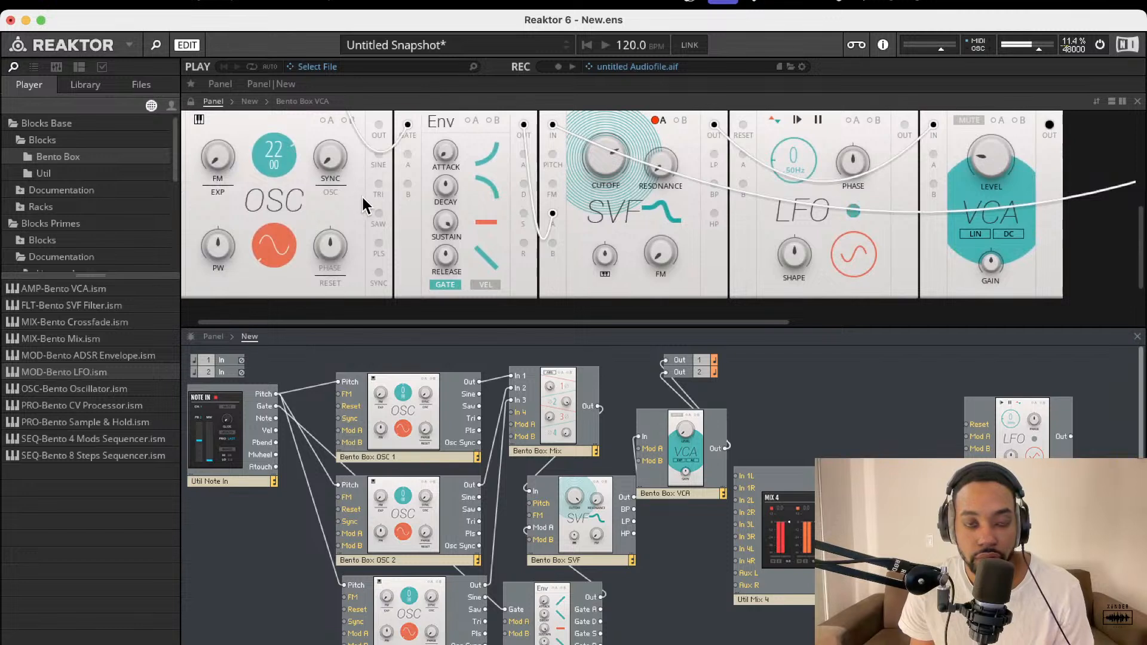
drag(446, 153, 457, 73)
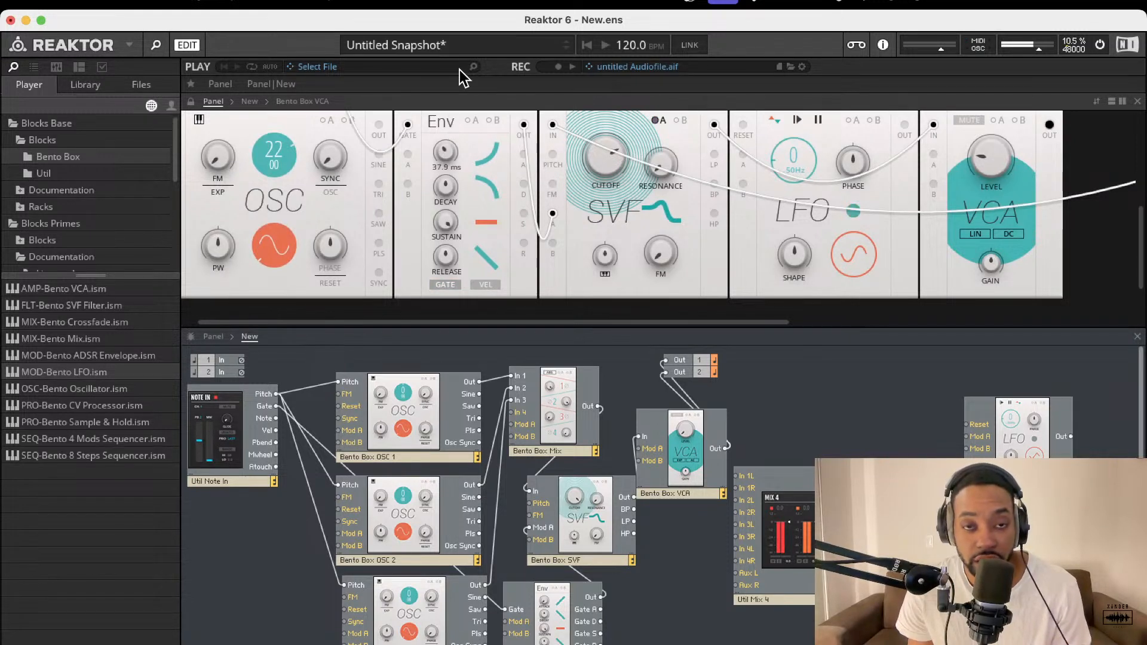
drag(446, 185, 446, 256)
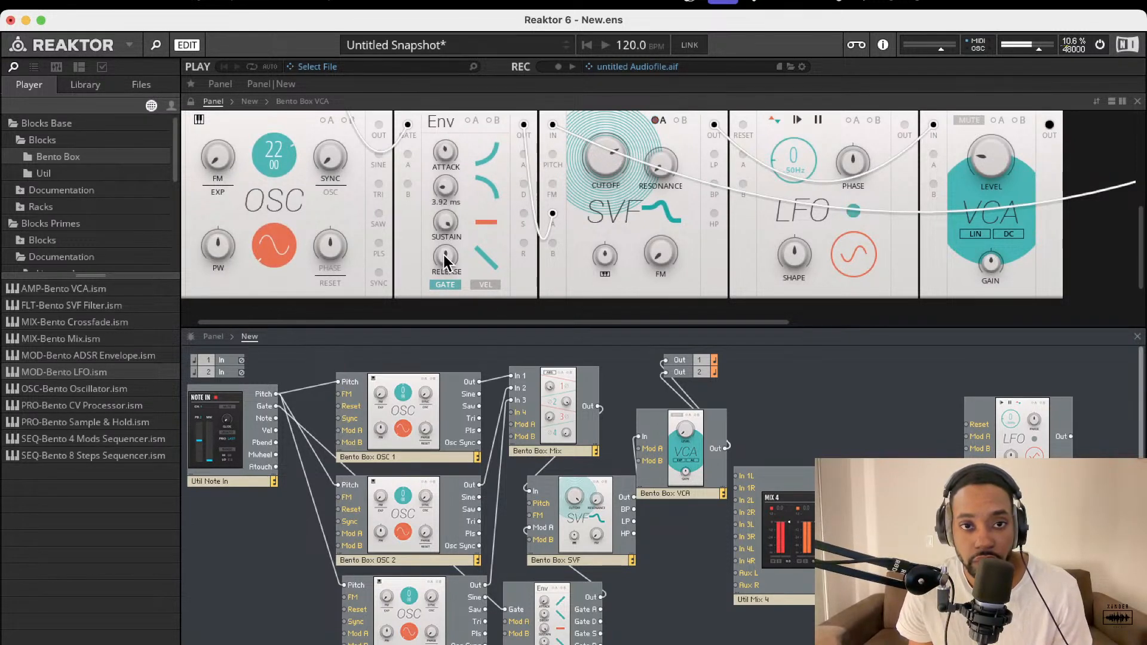
scroll(606, 445, down, 1)
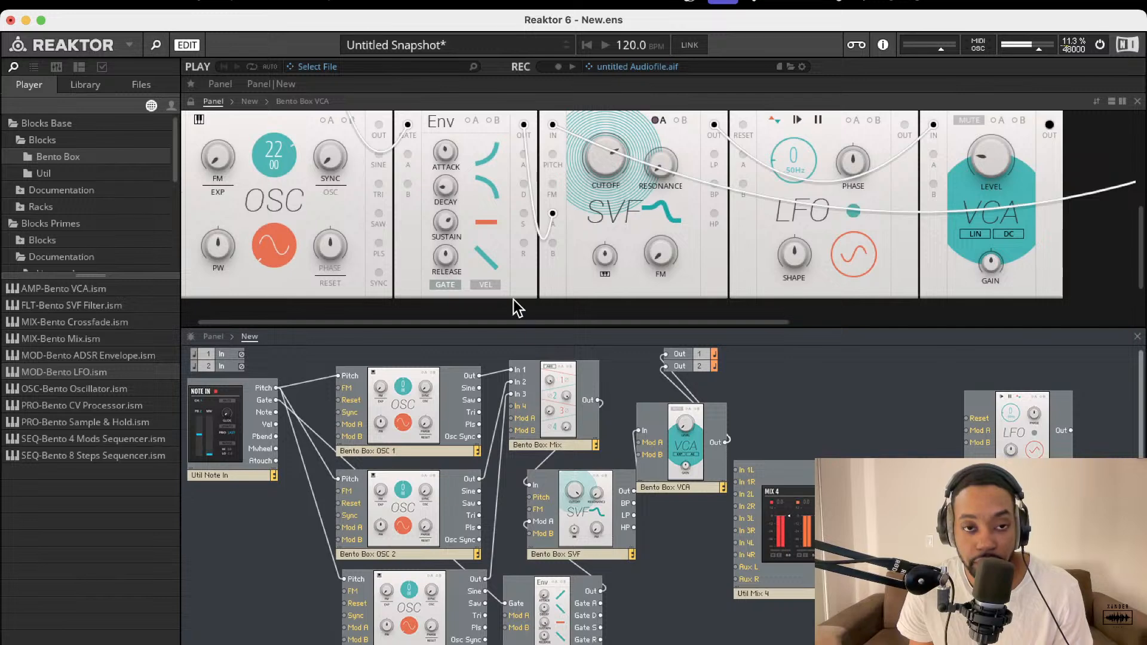
Step: Move the Bento Box SVF ahead of the FLTR ADSR in the lower rack row
scroll(476, 146, up, 4)
drag(465, 170, 653, 231)
drag(580, 170, 442, 170)
Step: Open the SVF's modulation A amounts and fine-tune the FLTR ADSR's attack and sustain
drag(641, 227, 639, 255)
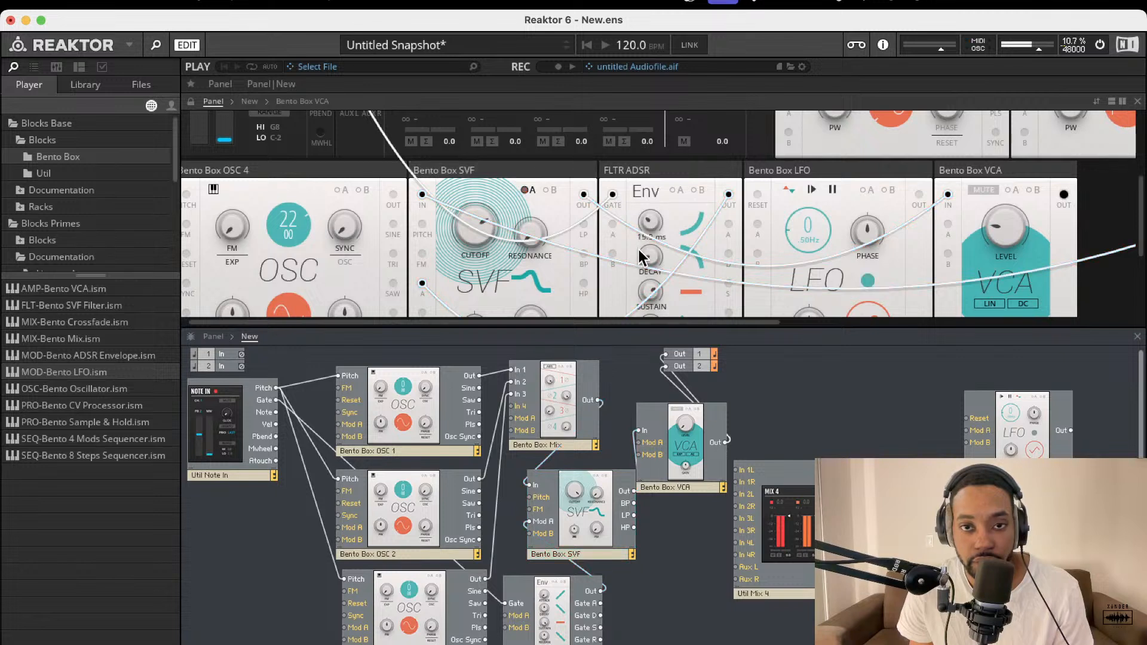
click(530, 190)
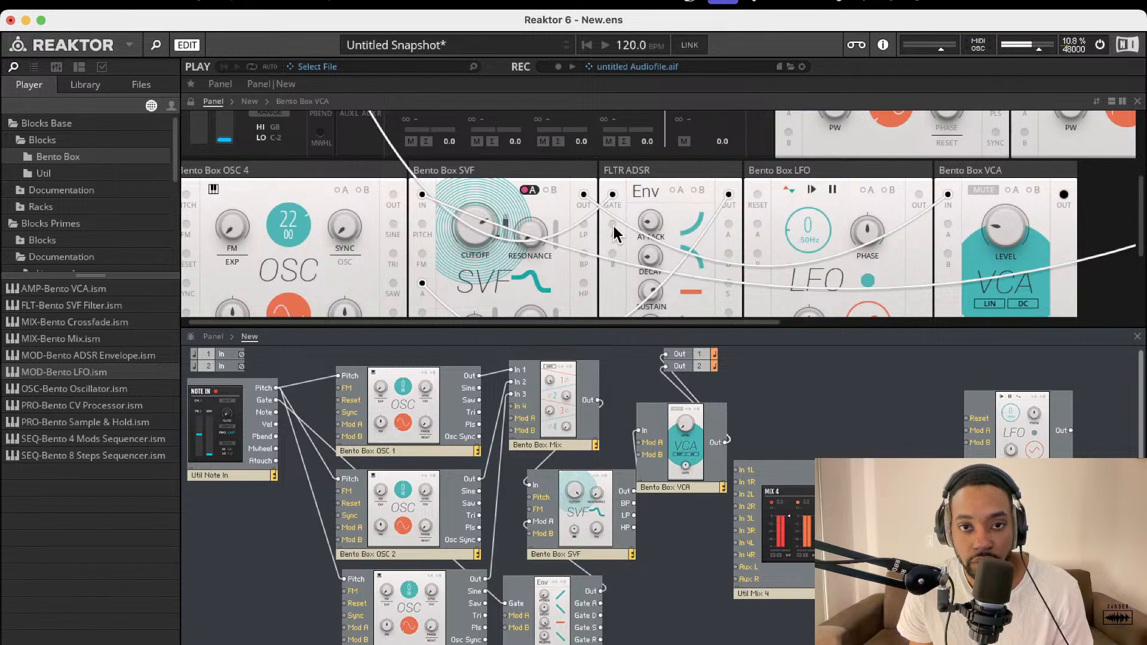
drag(650, 221, 657, 175)
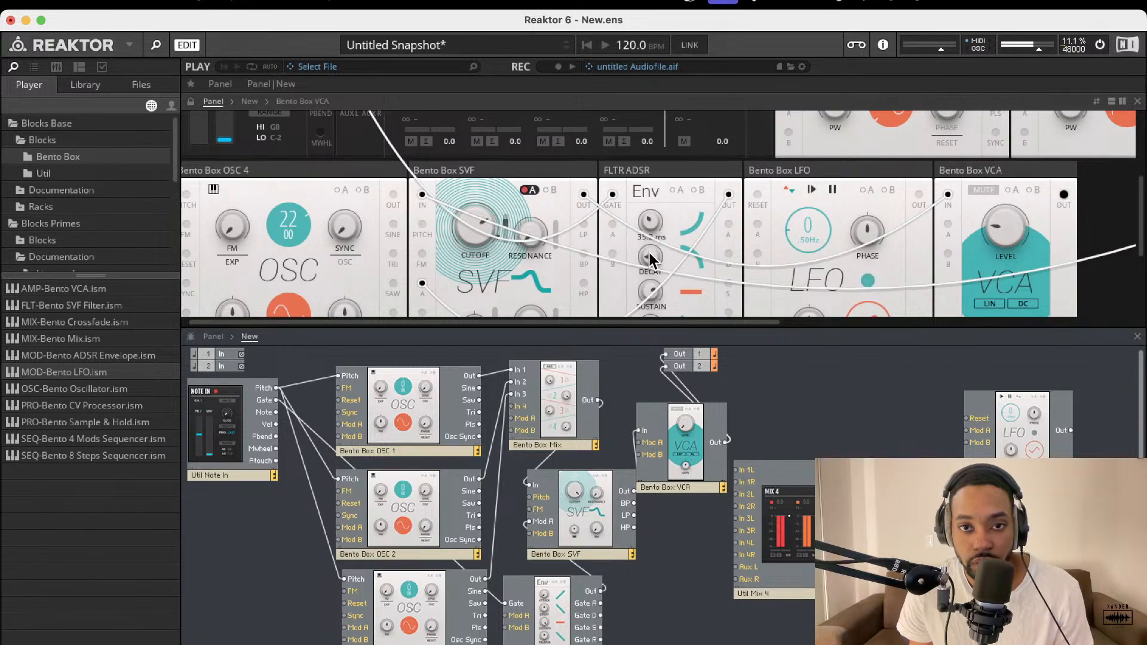
drag(653, 209, 654, 202)
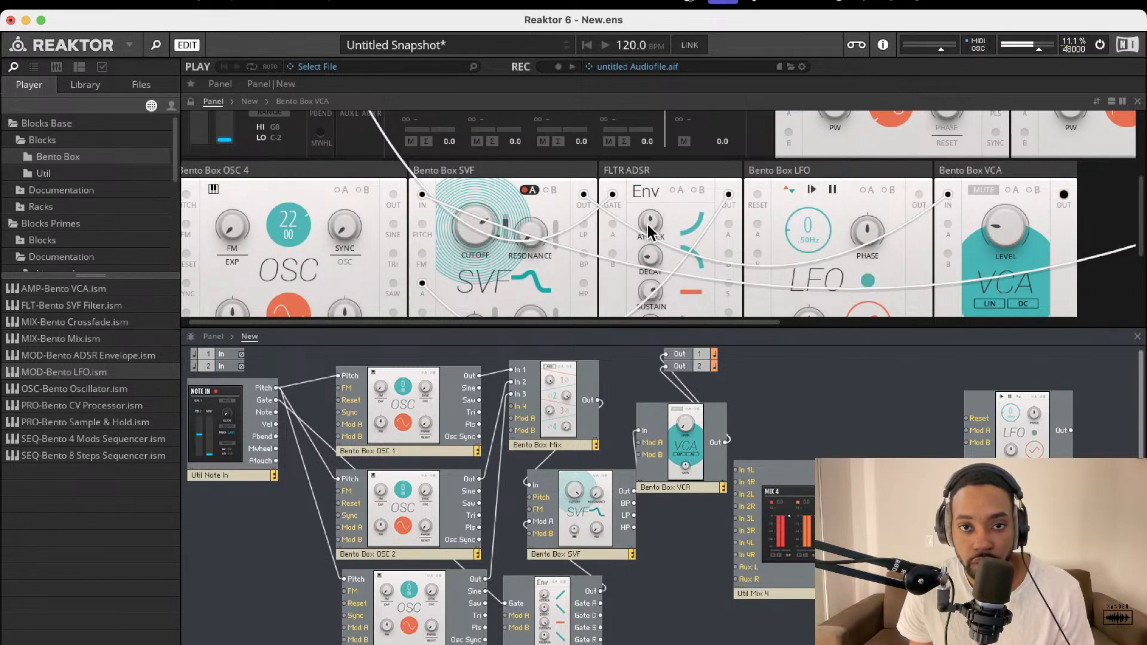
scroll(657, 263, down, 3)
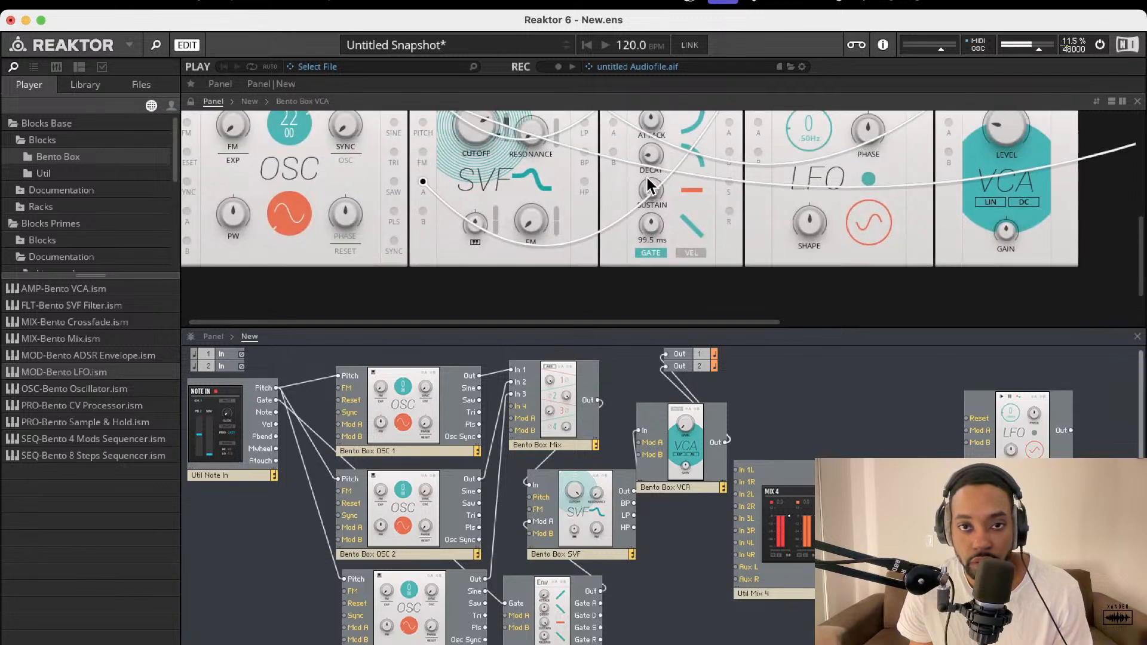
drag(650, 191, 654, 128)
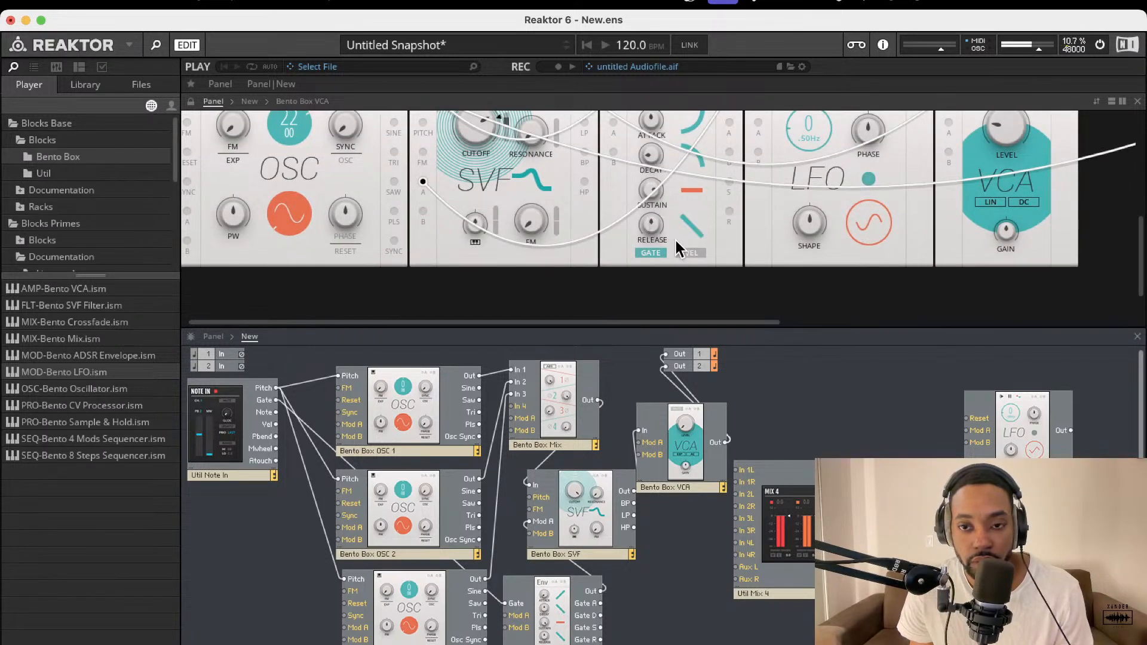
Step: Duplicate the FLTR ADSR block in the structure and place the copy beside the original, below the VCA
scroll(742, 231, up, 5)
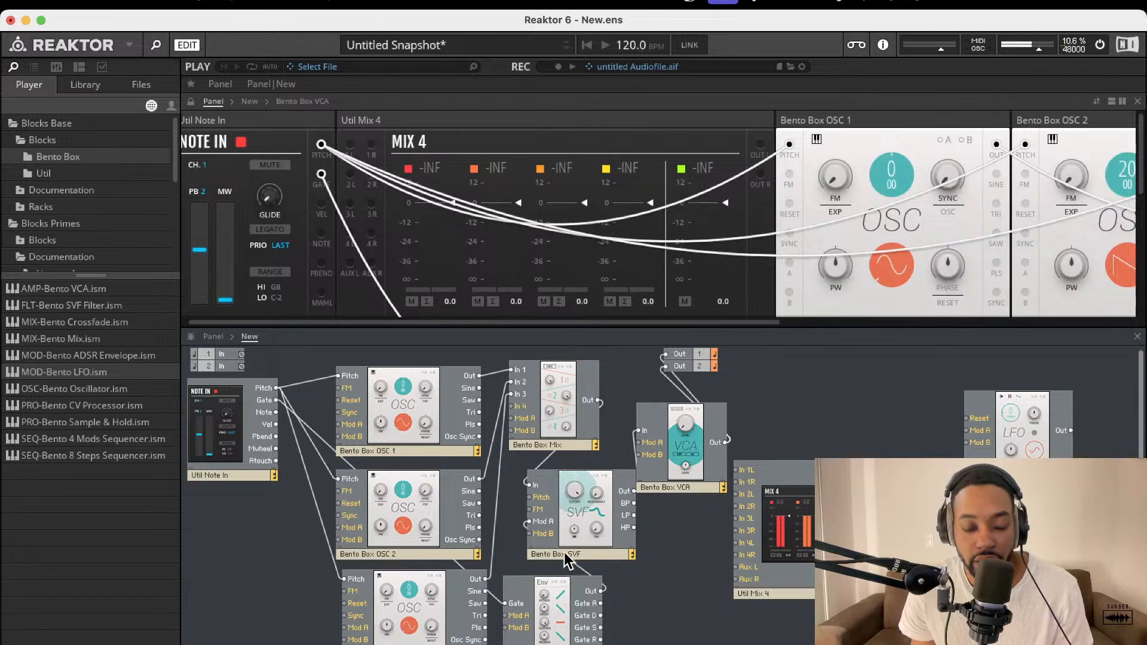
scroll(562, 558, down, 2)
click(552, 571)
drag(549, 568, 682, 565)
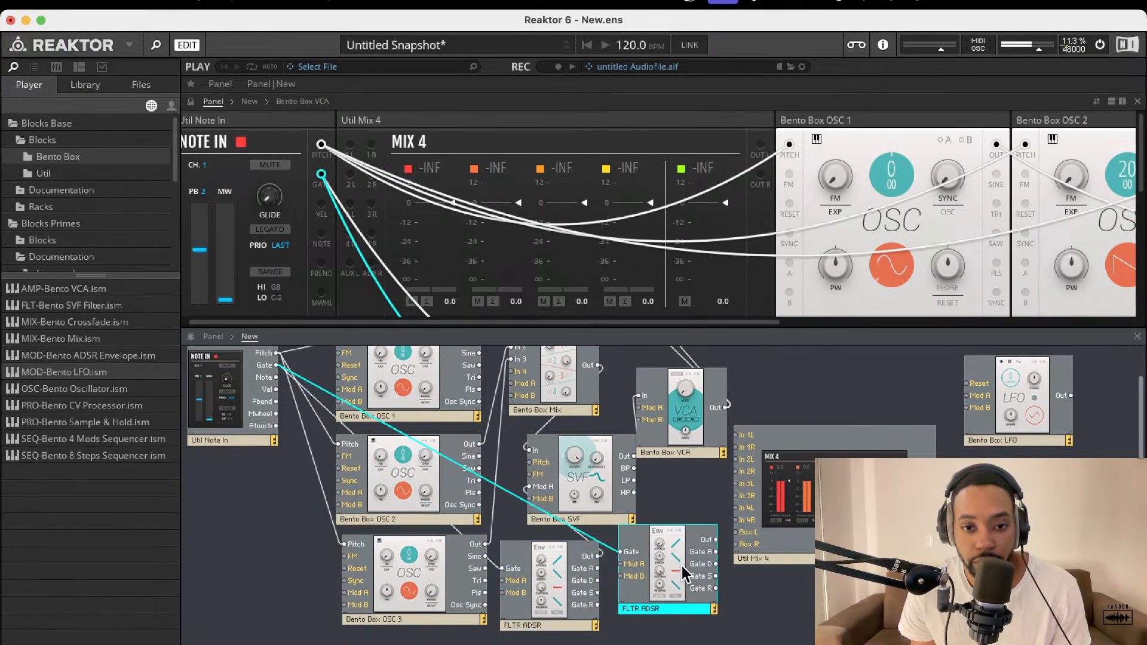
Step: Rename the copied envelope AMP ADSR and wire its Out to the Bento Box VCA's Mod B input
double_click(641, 608)
drag(620, 607, 575, 600)
key(BackSpace)
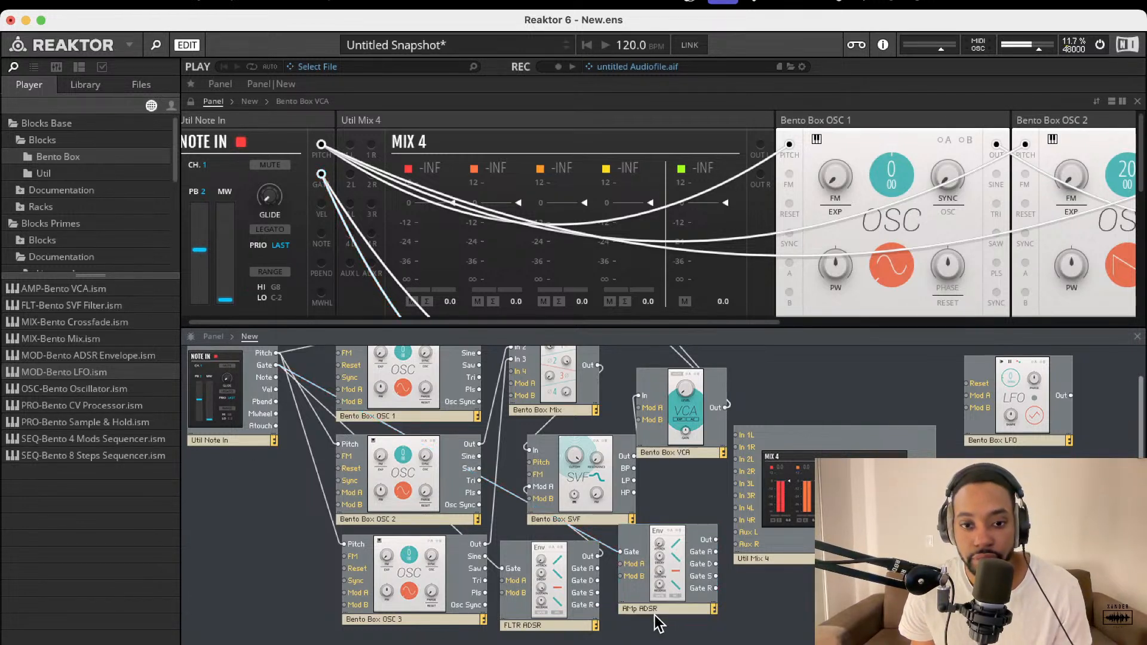
text(AMp)
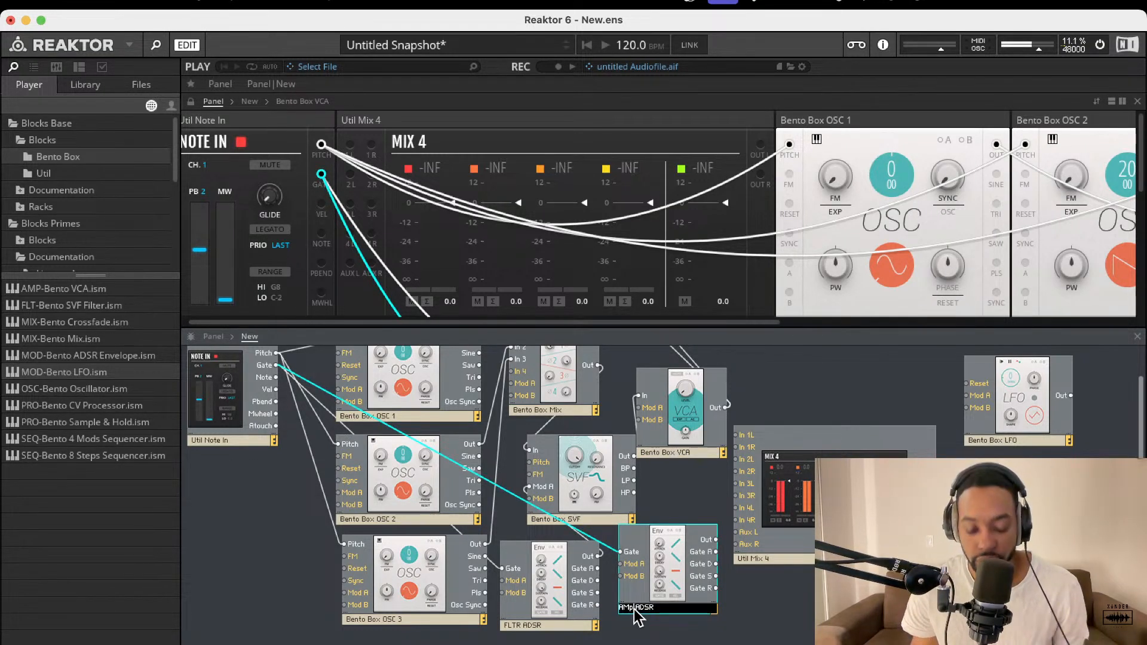
key(BackSpace)
text(P)
key(Return)
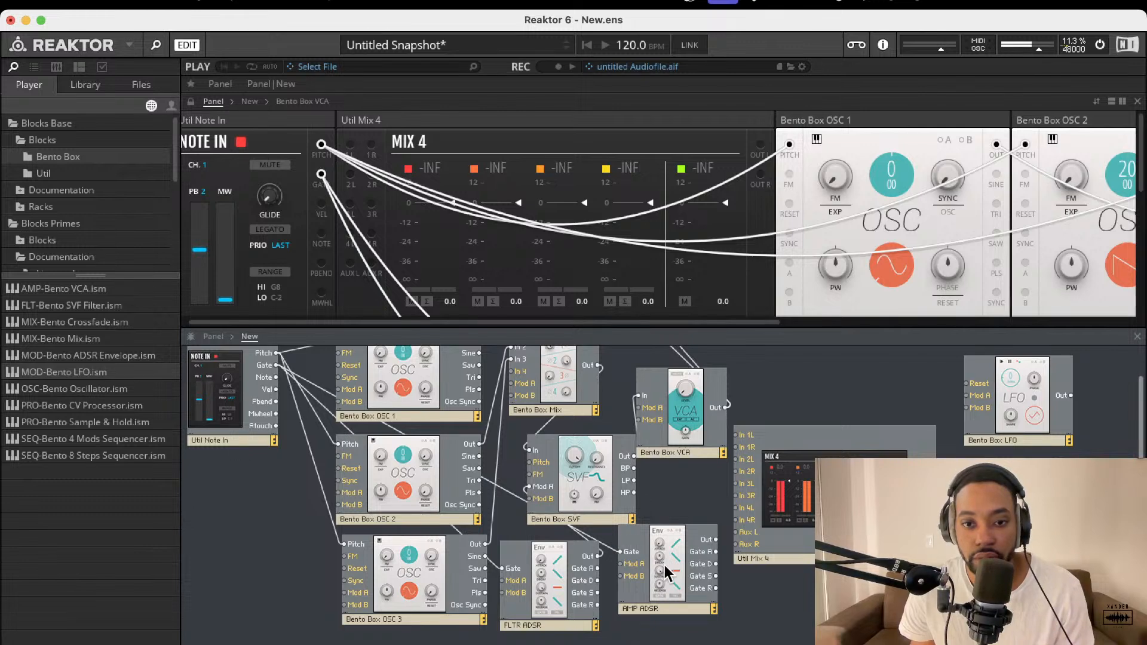
drag(715, 539, 639, 419)
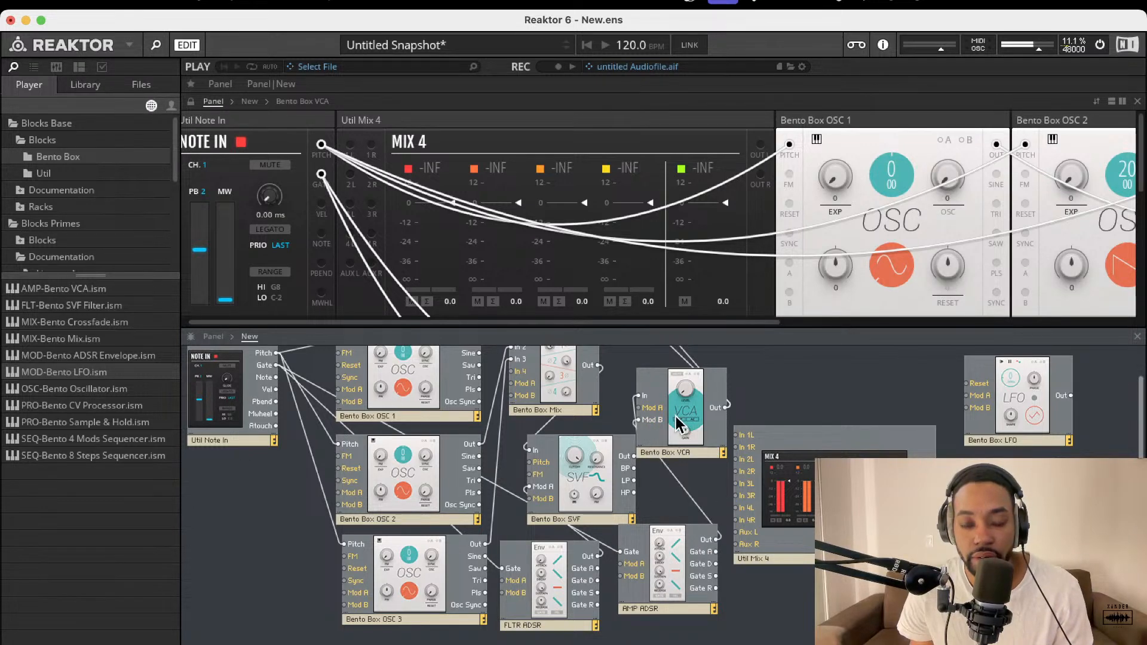
Step: Move the AMP ADSR after the VCA in the lower rack row and open the VCA's modulation B amount
scroll(677, 418, up, 2)
scroll(711, 266, right, 5)
scroll(710, 271, right, 2)
scroll(711, 272, down, 5)
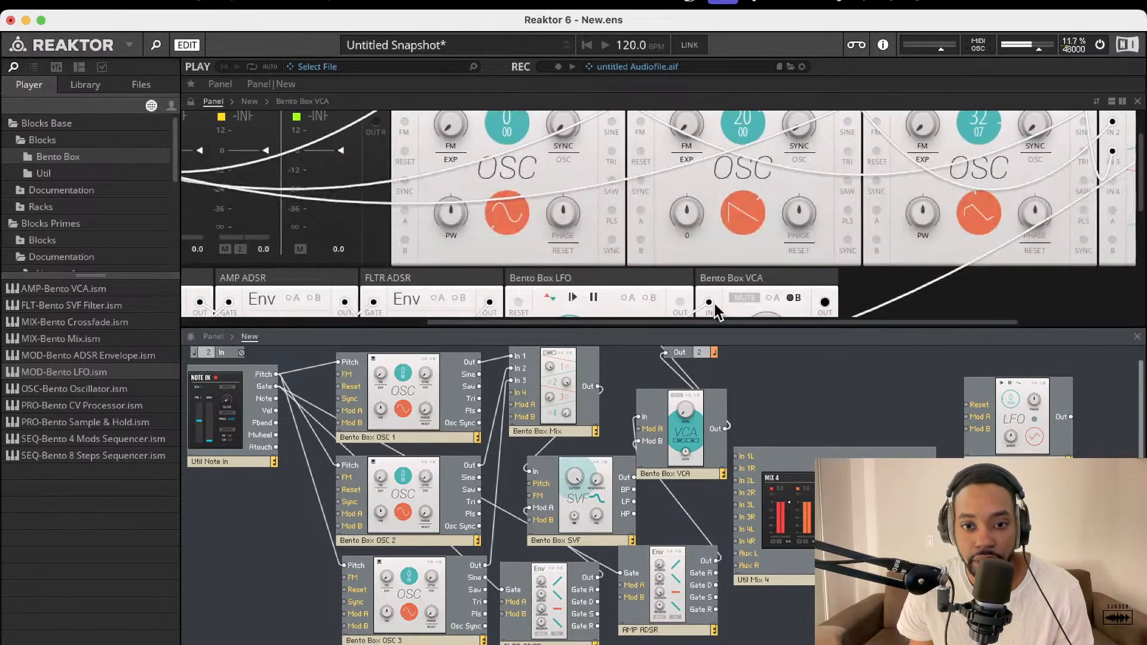
scroll(733, 287, down, 1)
scroll(645, 178, up, 1)
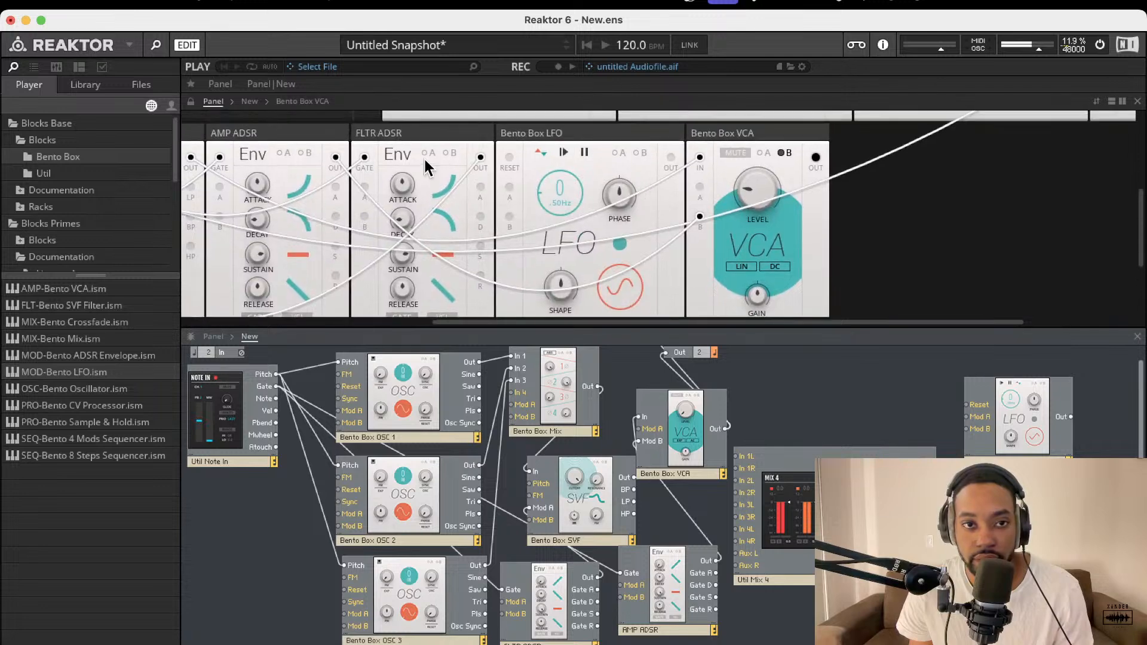
drag(338, 127, 838, 146)
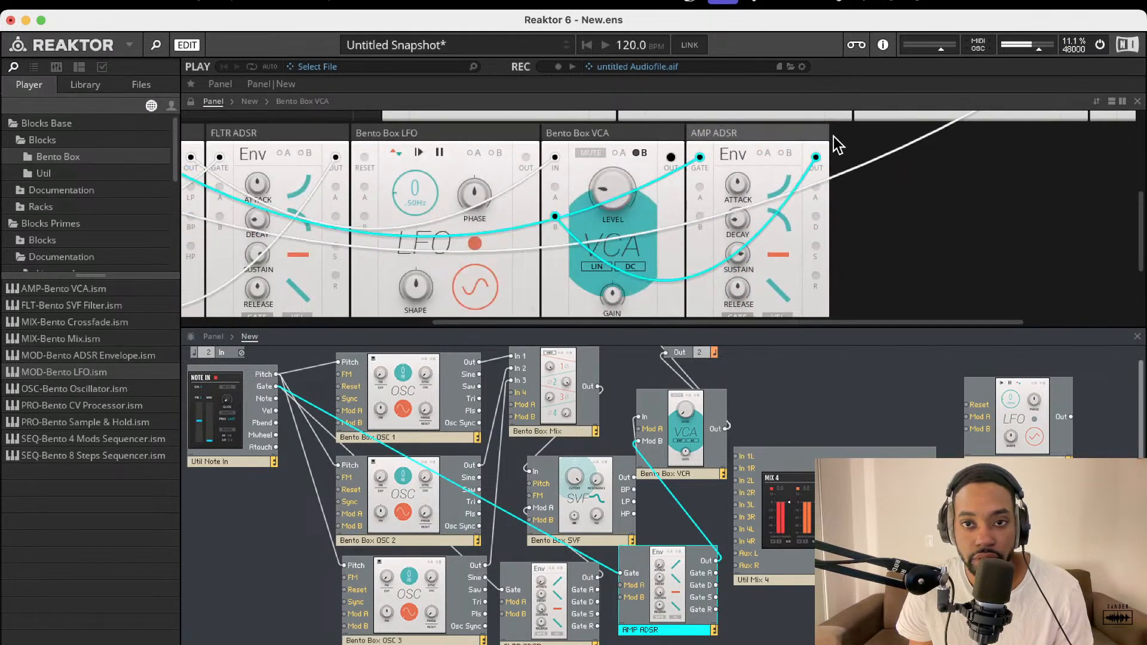
click(638, 155)
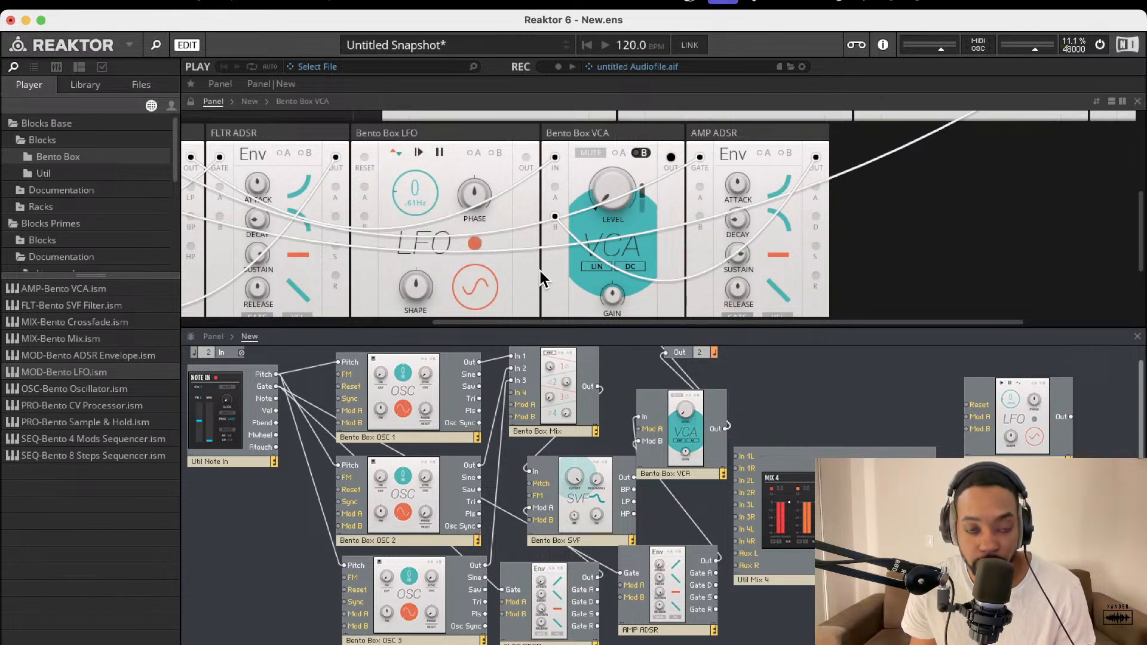
Step: Bring the Bento Box LFO beside the VCA, wire it to the VCA's Mod A input, and set its rate to 8.13 Hz
scroll(448, 209, down, 1)
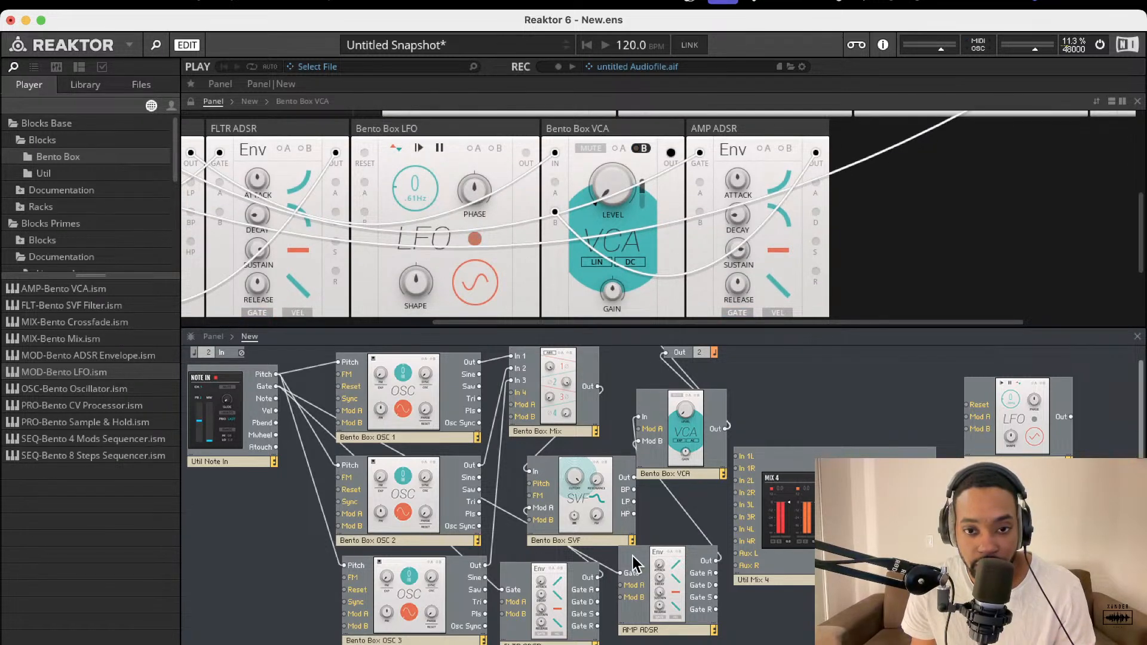
scroll(604, 501, down, 3)
scroll(513, 597, up, 3)
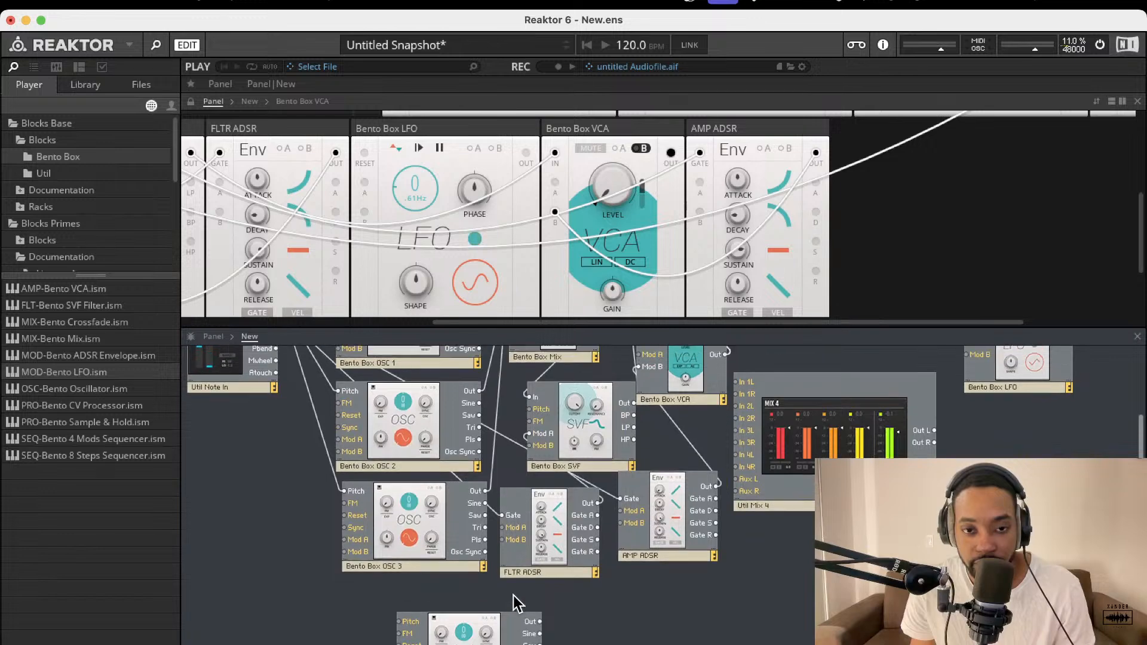
drag(1001, 406, 565, 520)
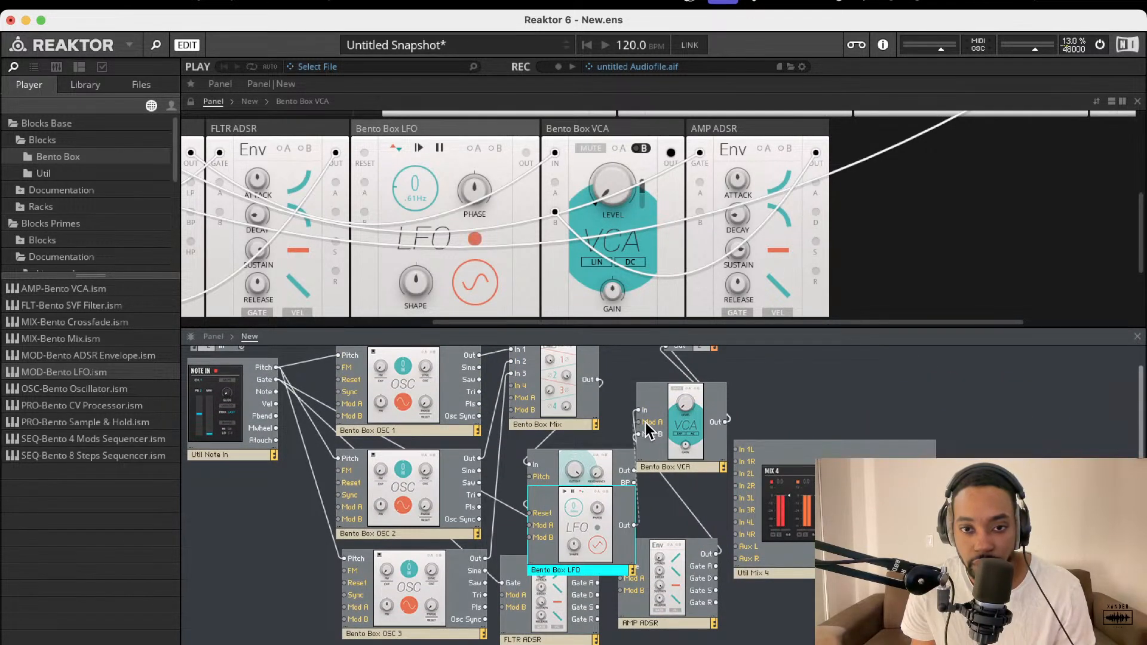
drag(648, 429, 640, 422)
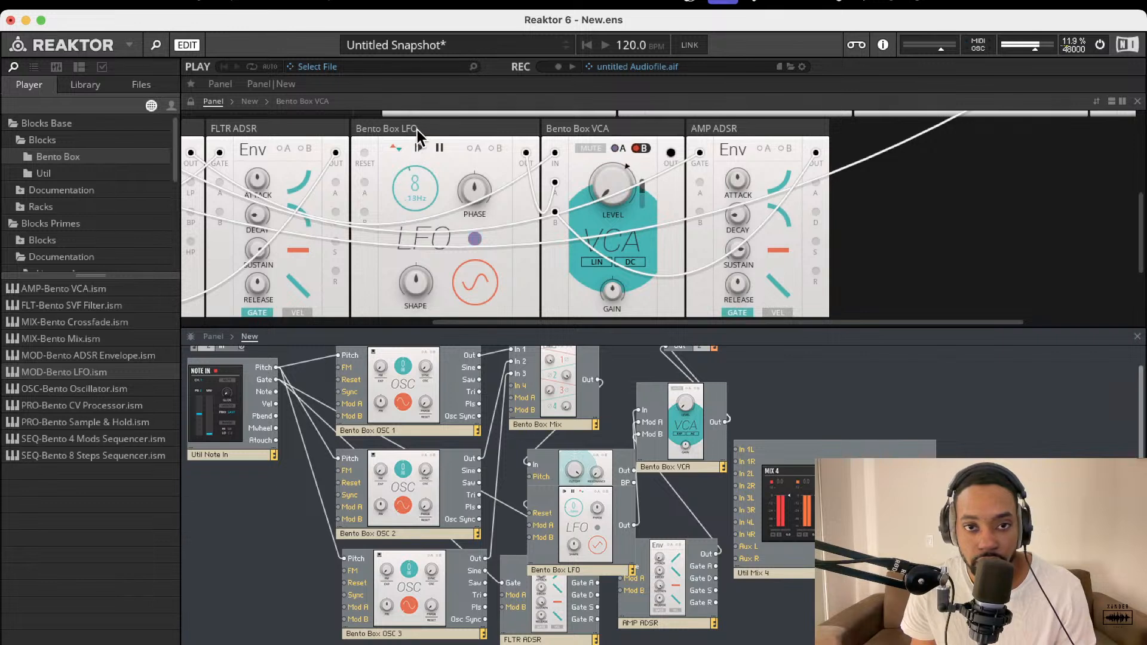
click(619, 149)
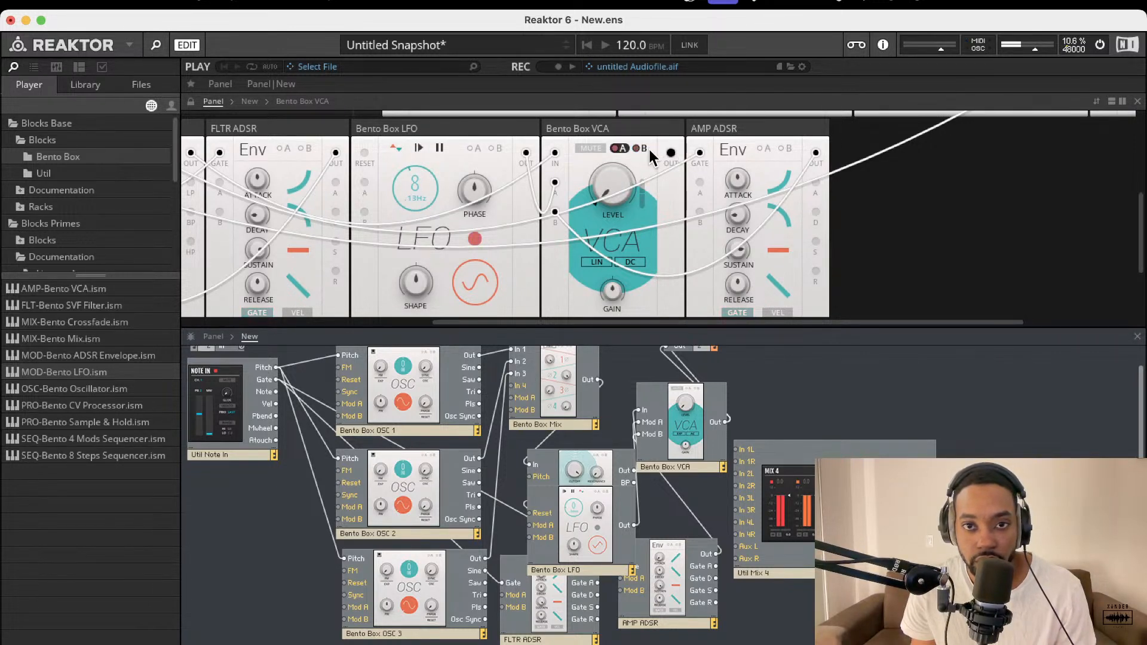
Step: Place the LFO below the Note In block and reroute its output from the VCA's Mod A to the Mix block's Mod A
drag(587, 525, 557, 397)
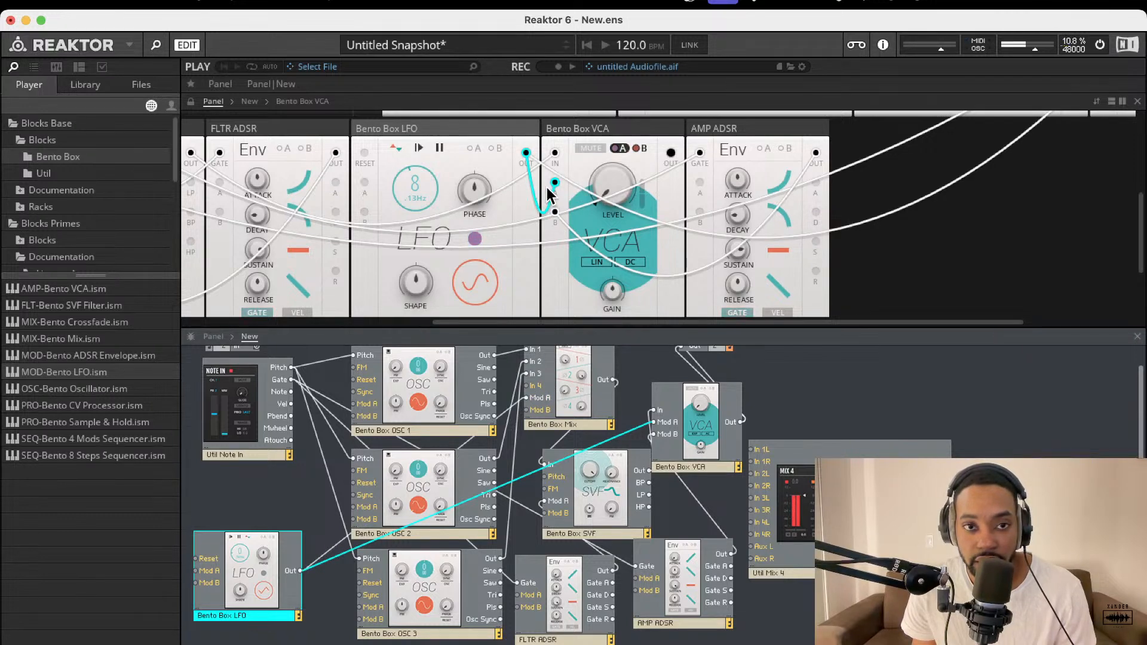
scroll(549, 323, up, 4)
click(617, 436)
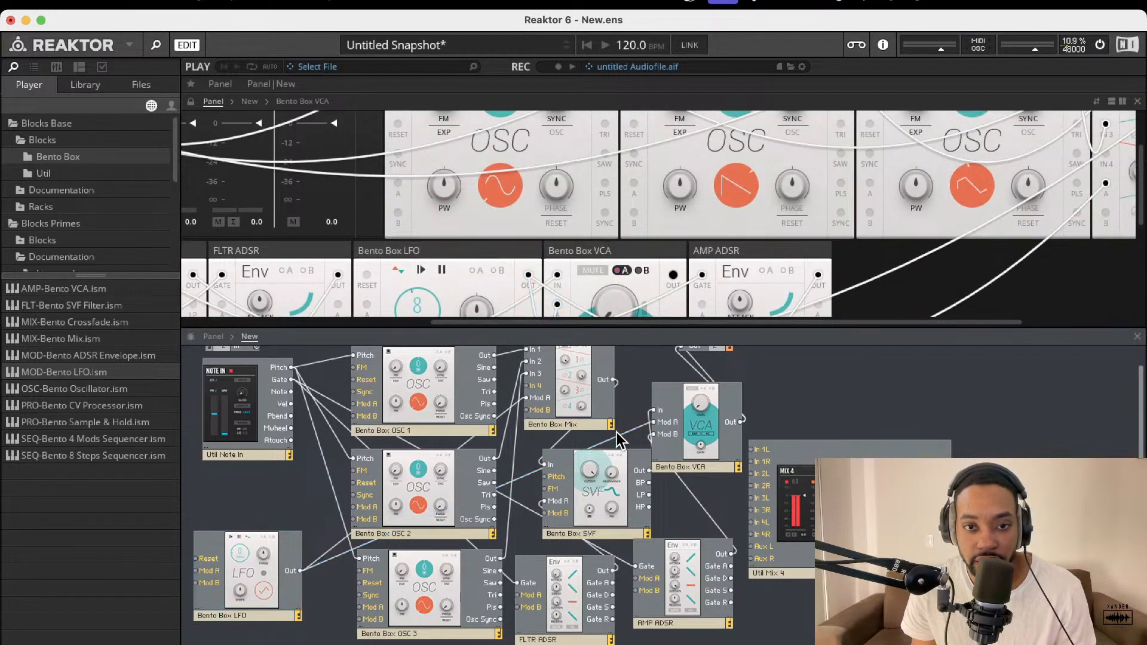
key(Delete)
Step: Look over the filter, envelope, LFO and VCA blocks in the lower rack row, and the oscillators and Bento Box Mix above
scroll(509, 267, down, 3)
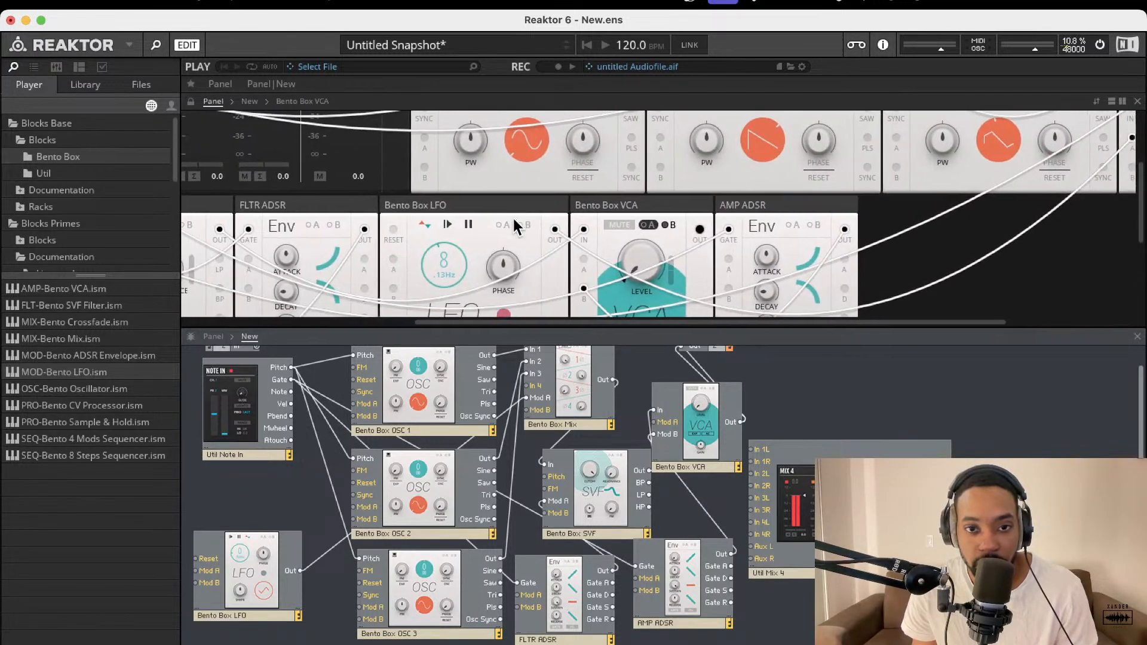
scroll(512, 216, left, 3)
scroll(517, 218, down, 3)
scroll(518, 219, up, 3)
scroll(516, 221, left, 5)
scroll(513, 226, down, 3)
scroll(520, 226, right, 5)
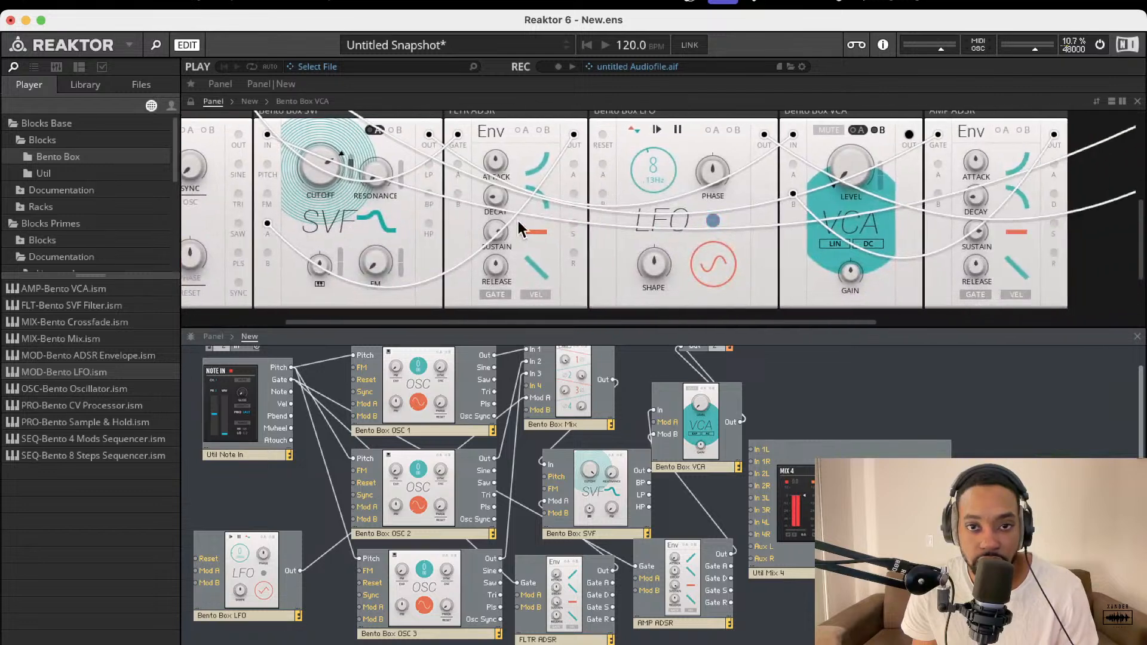
scroll(523, 227, up, 5)
scroll(525, 228, right, 3)
scroll(529, 229, right, 5)
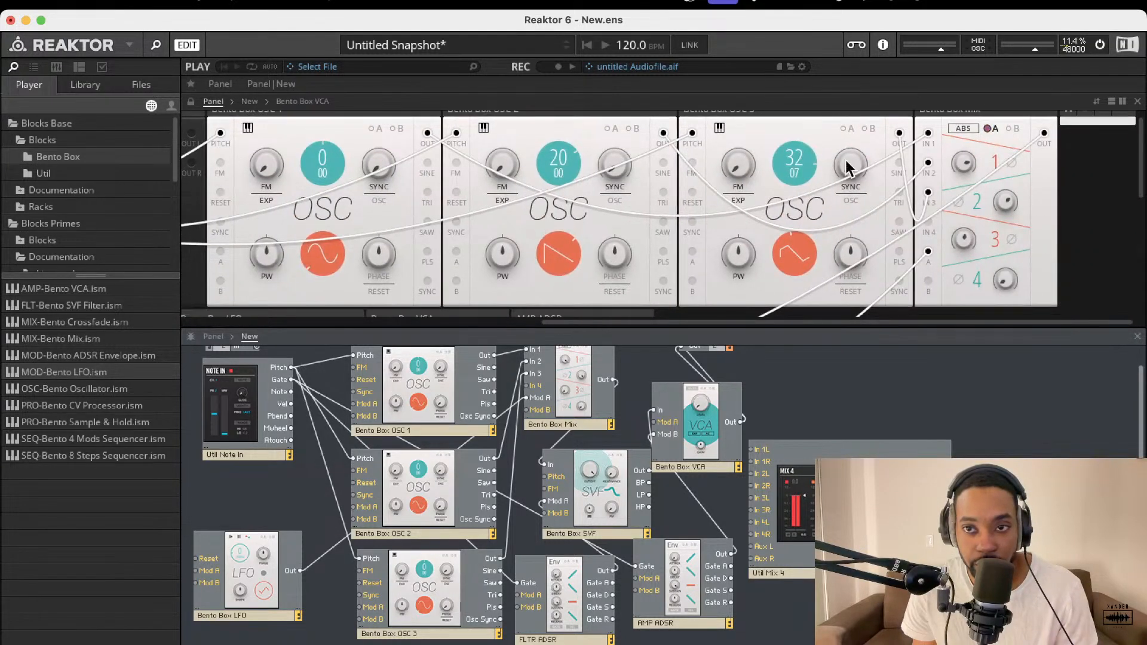
Step: Set modulation A amounts for the Bento Box Mix channels and slow the LFO rate to 3.16 Hz
click(994, 129)
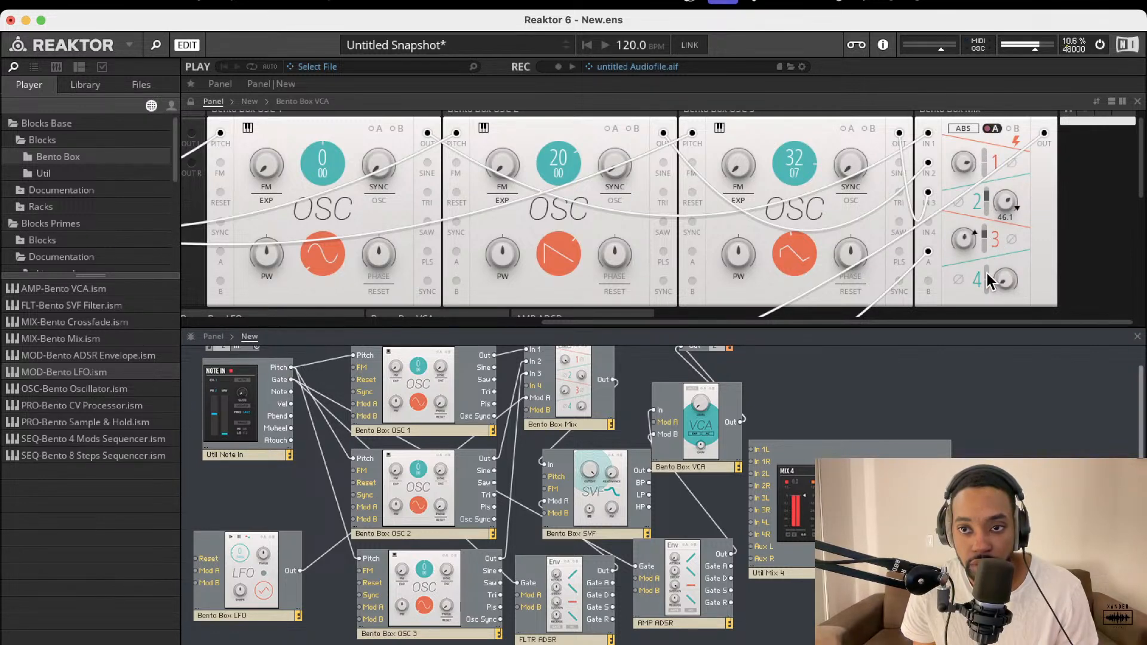
scroll(669, 209, down, 3)
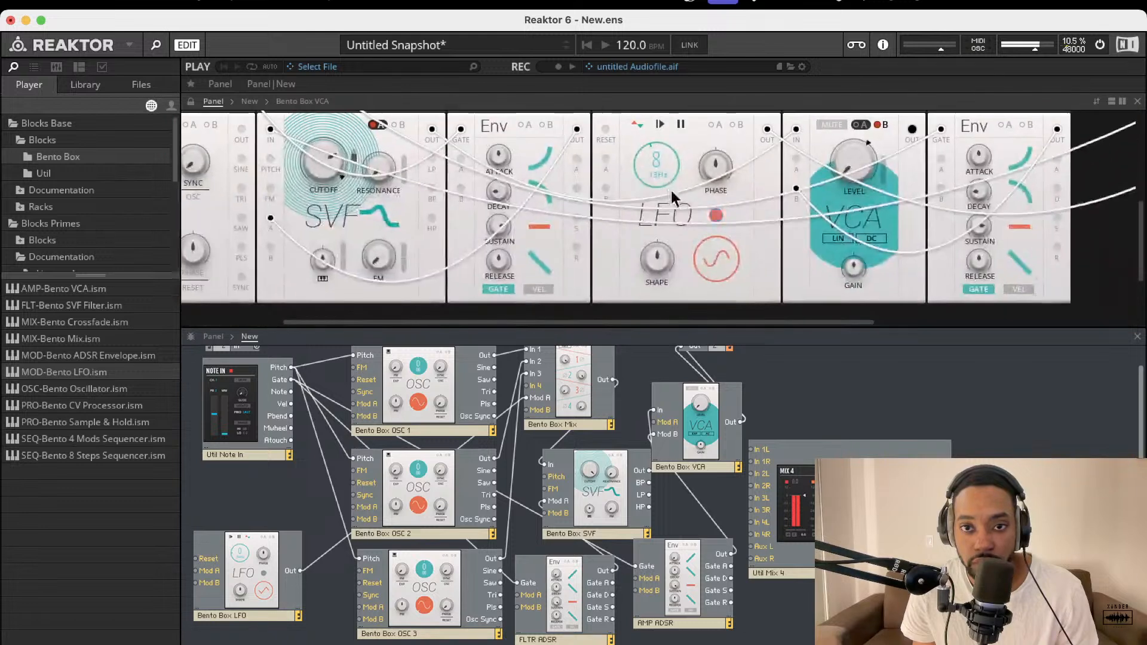
drag(658, 155, 656, 172)
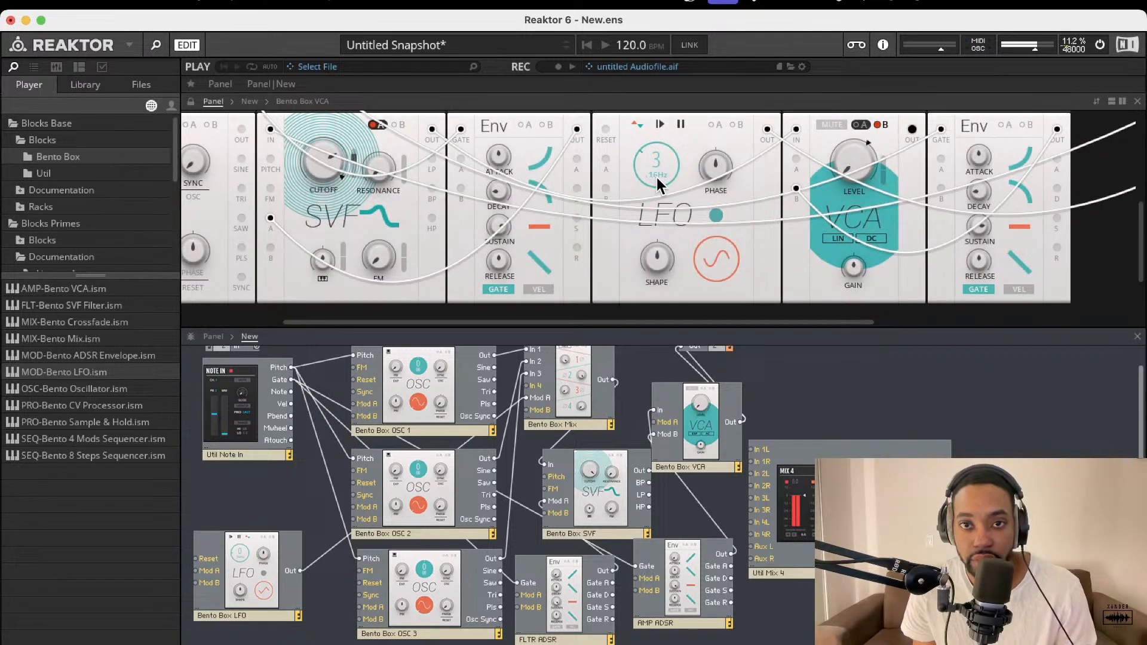
Step: Set OSC 1's pitch to 8.00 and adjust its FM and pulse width amounts
scroll(740, 161, up, 3)
scroll(740, 158, left, 1)
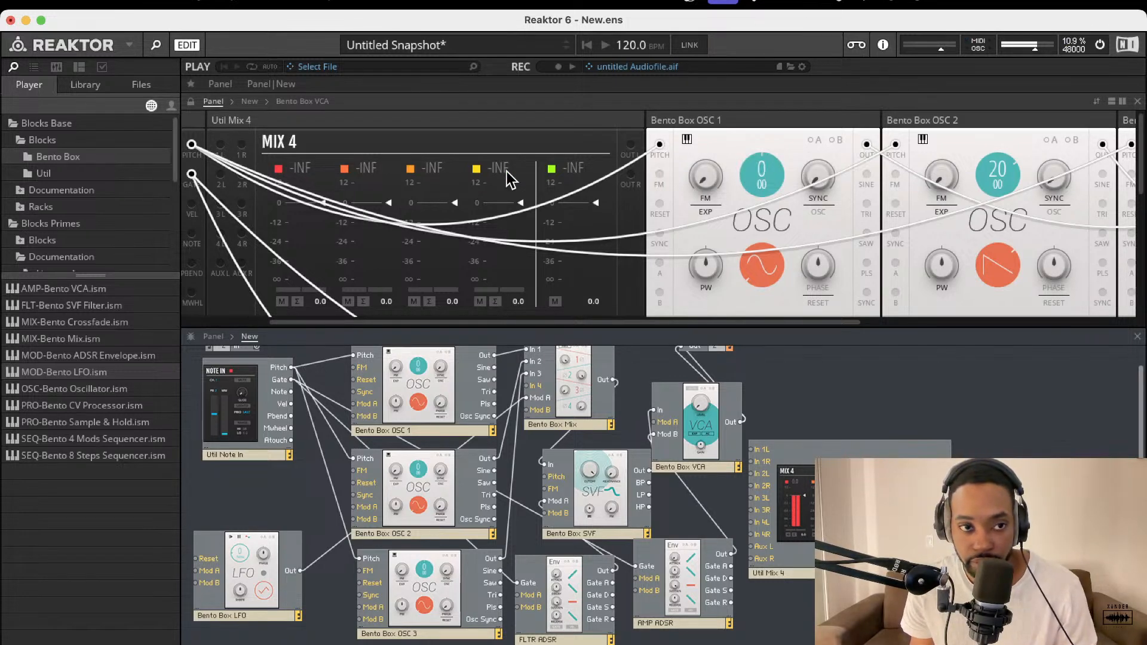
scroll(575, 152, down, 3)
scroll(575, 152, right, 5)
scroll(1059, 213, up, 3)
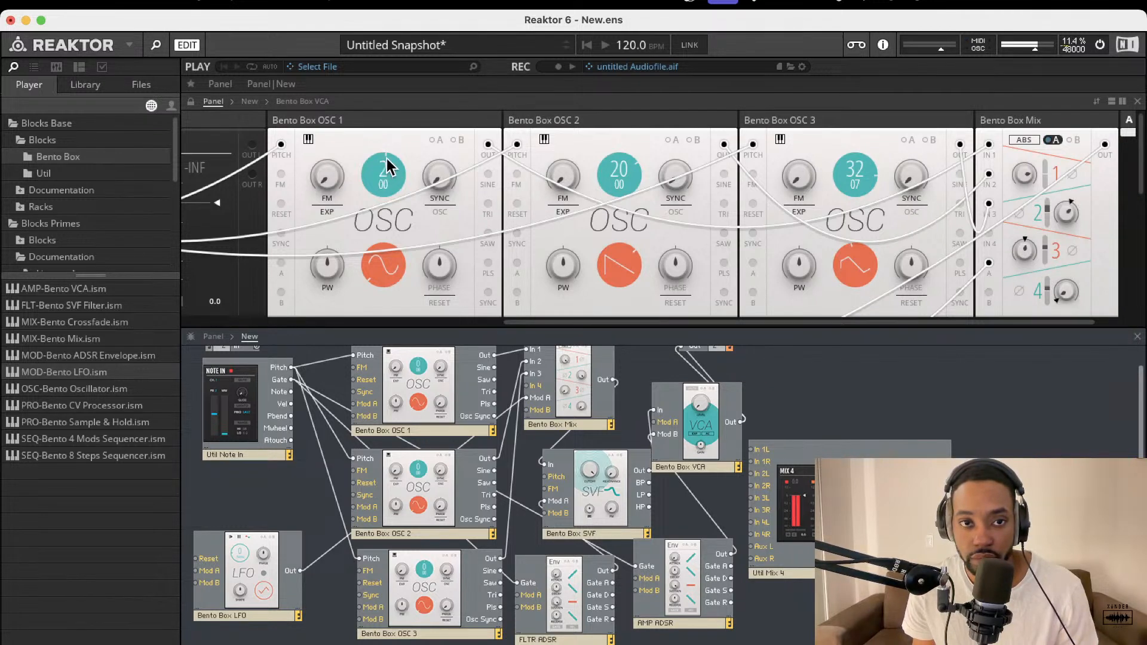
drag(390, 70, 393, 114)
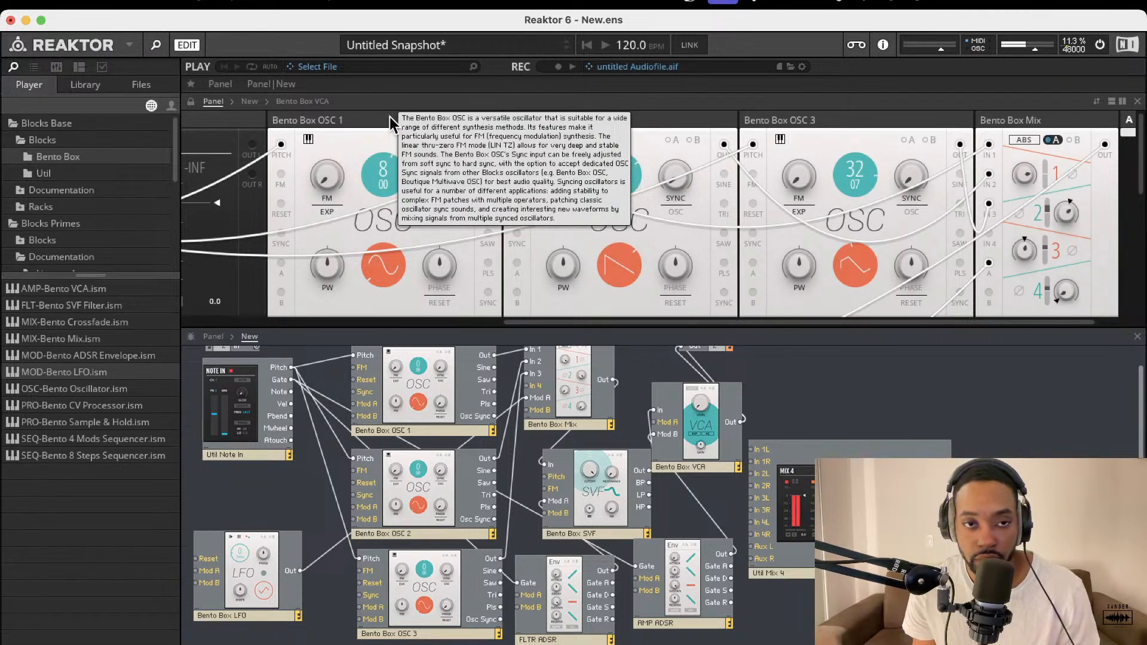
drag(326, 28, 396, 344)
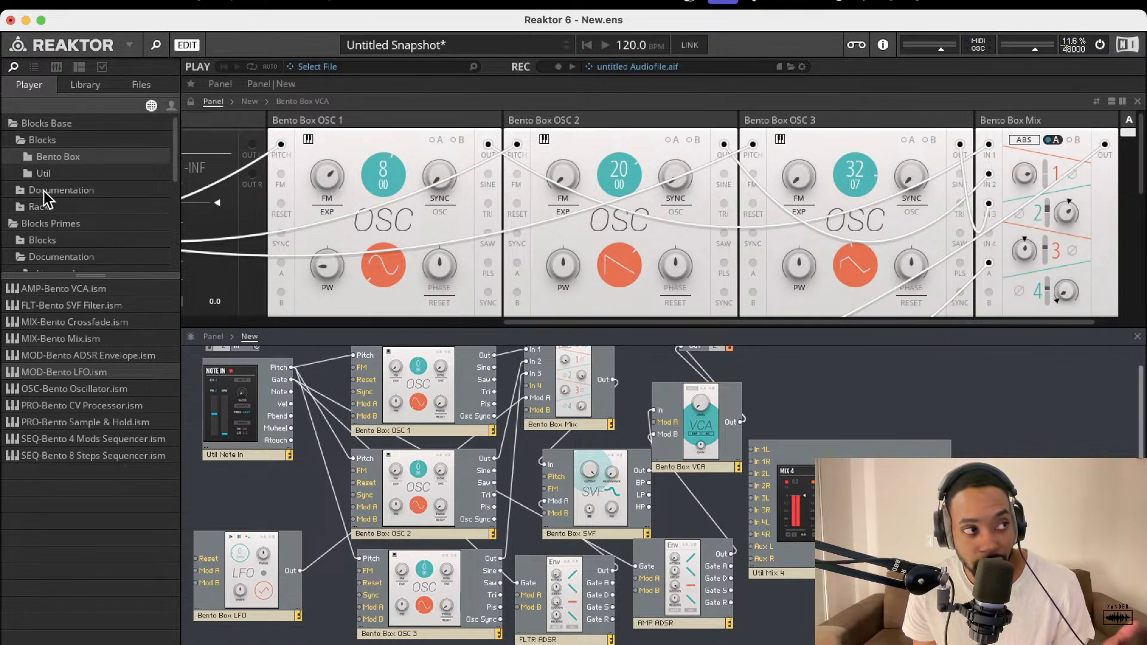
Step: Browse the rack categories of Blocks Primes and Blocks Base in the library
scroll(43, 205, down, 3)
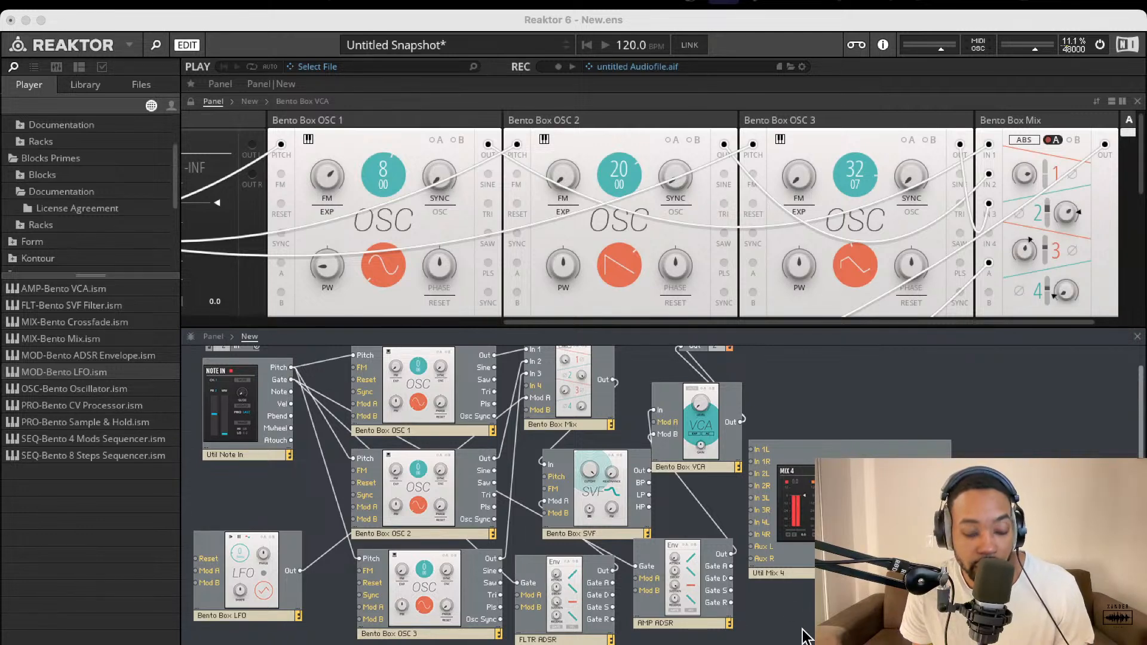
scroll(733, 200, down, 5)
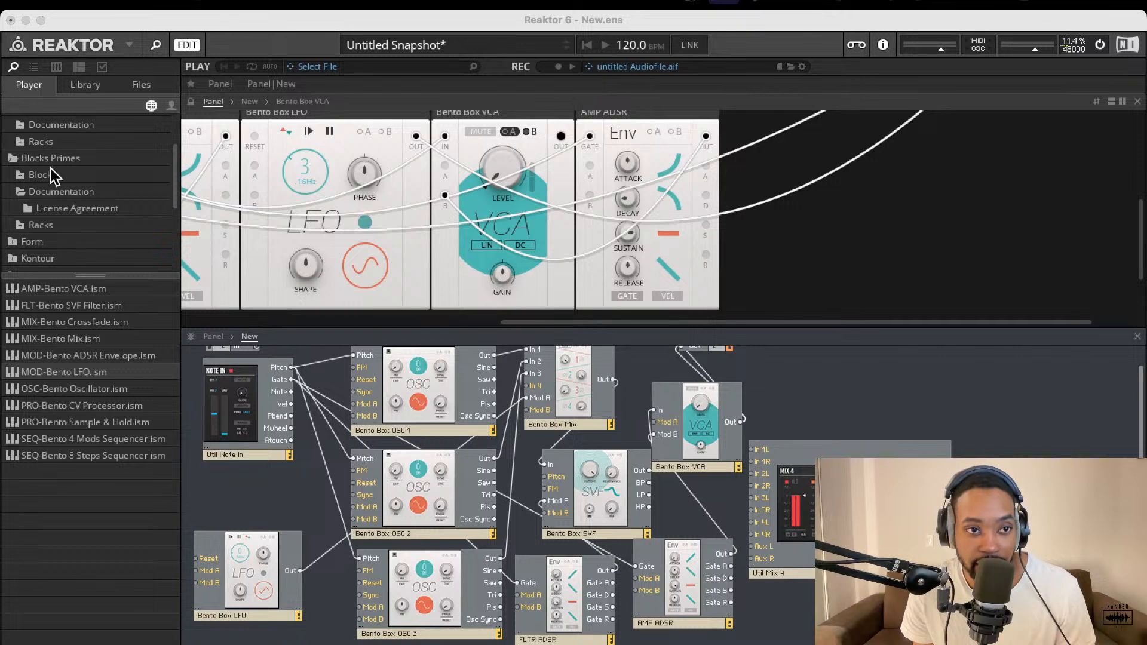
click(13, 225)
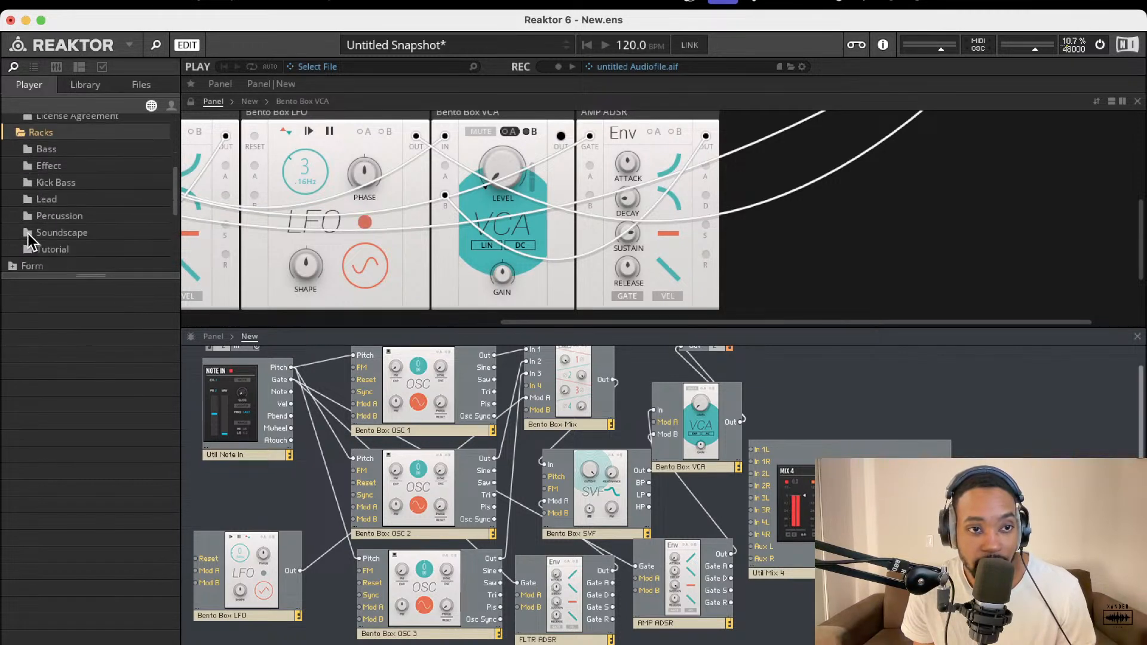
scroll(65, 227, up, 5)
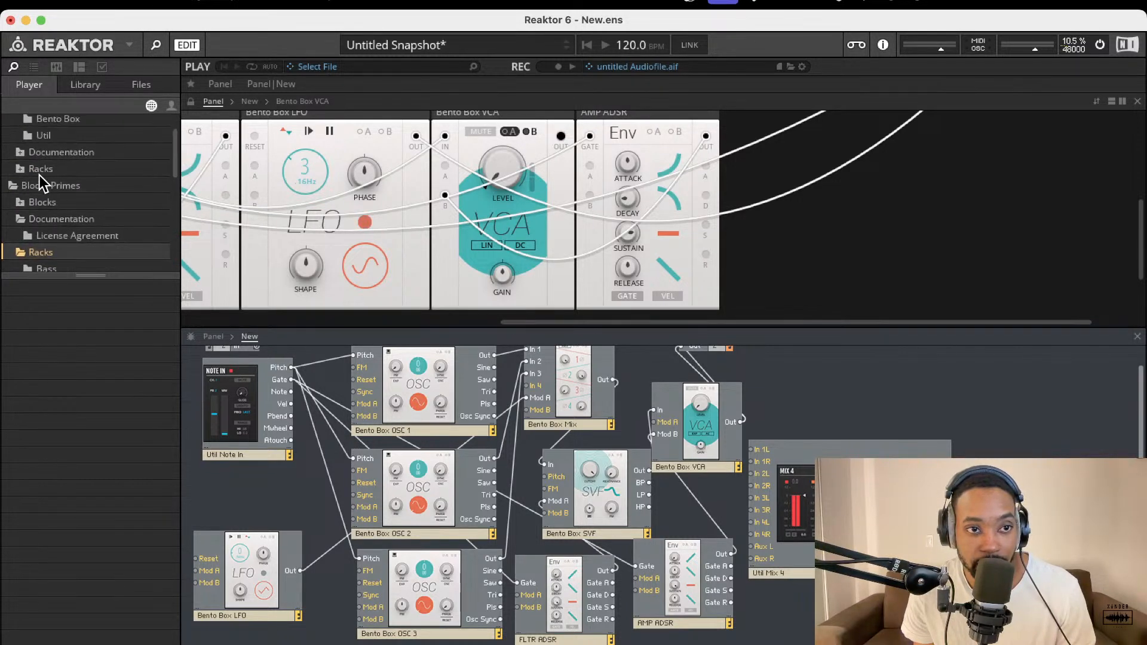
click(27, 170)
scroll(46, 212, up, 2)
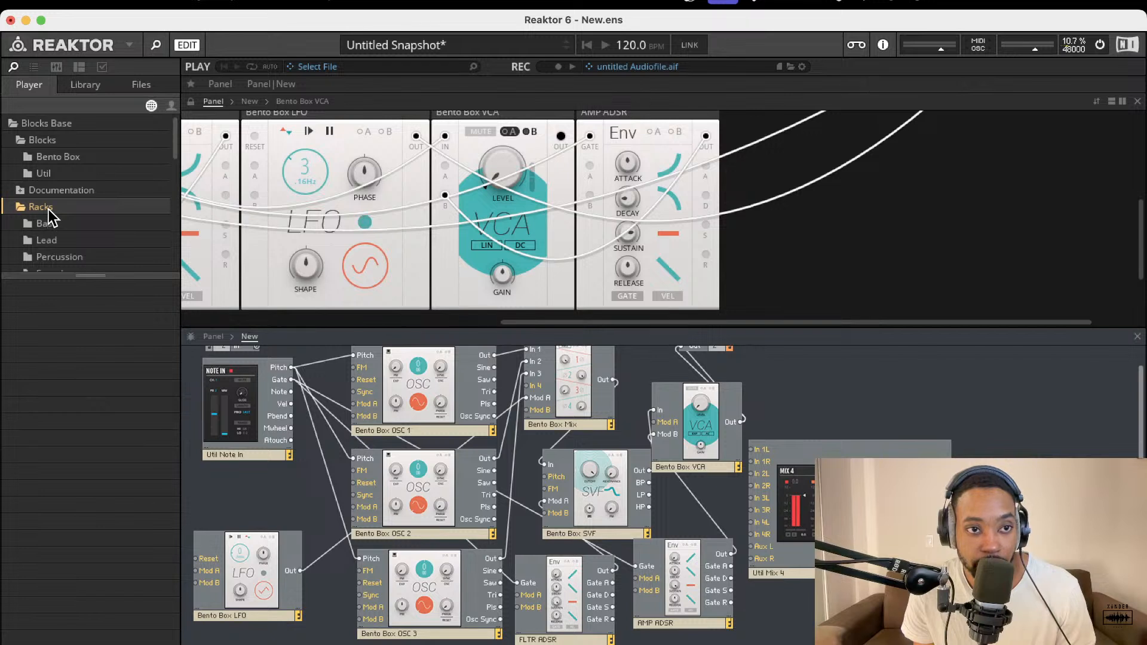
scroll(51, 208, down, 5)
scroll(59, 245, down, 3)
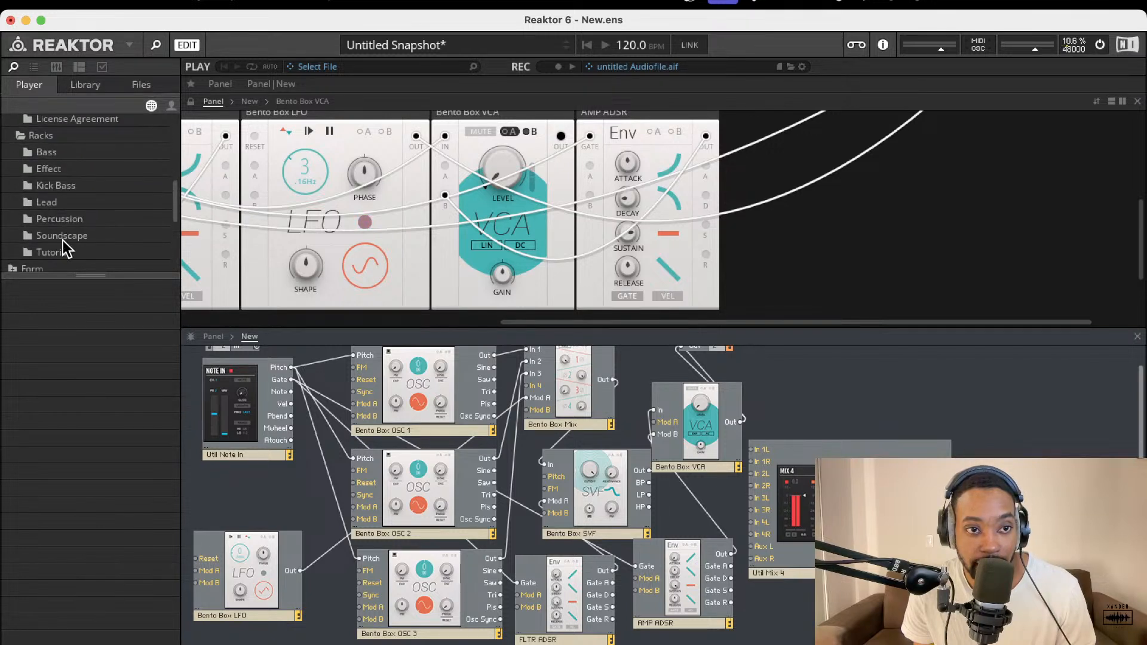
scroll(64, 234, down, 5)
scroll(32, 234, up, 10)
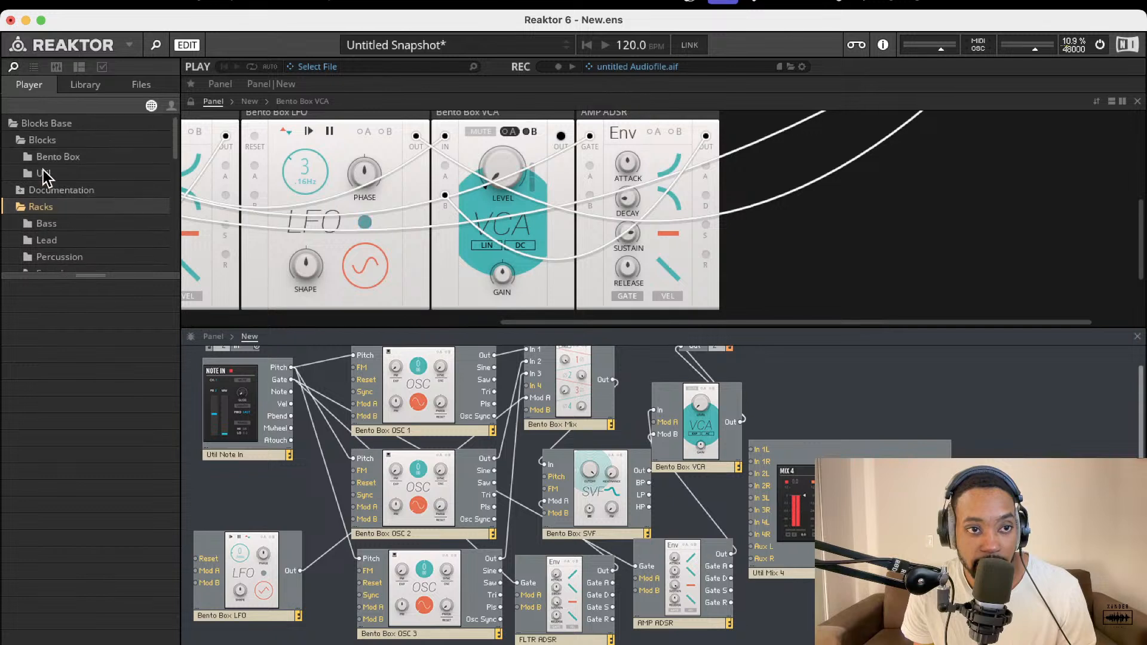
Step: Examine the contents of the Blocks Base folders, from Bento Box and Util to the Tutorial racks
click(38, 170)
click(47, 158)
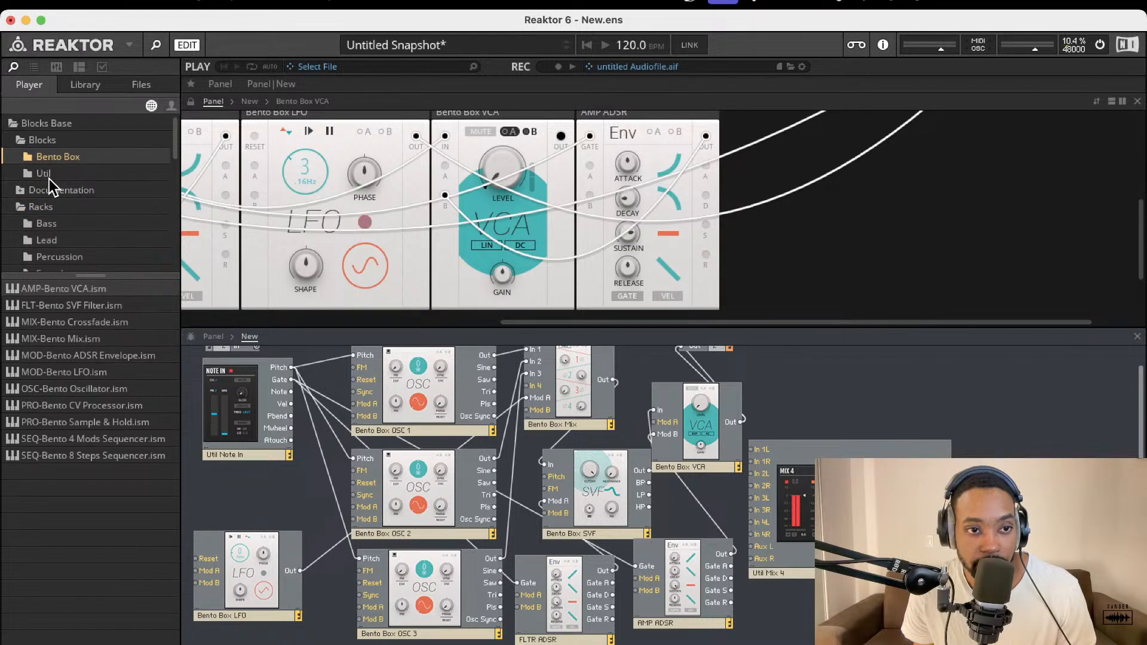
click(48, 175)
click(48, 189)
click(45, 206)
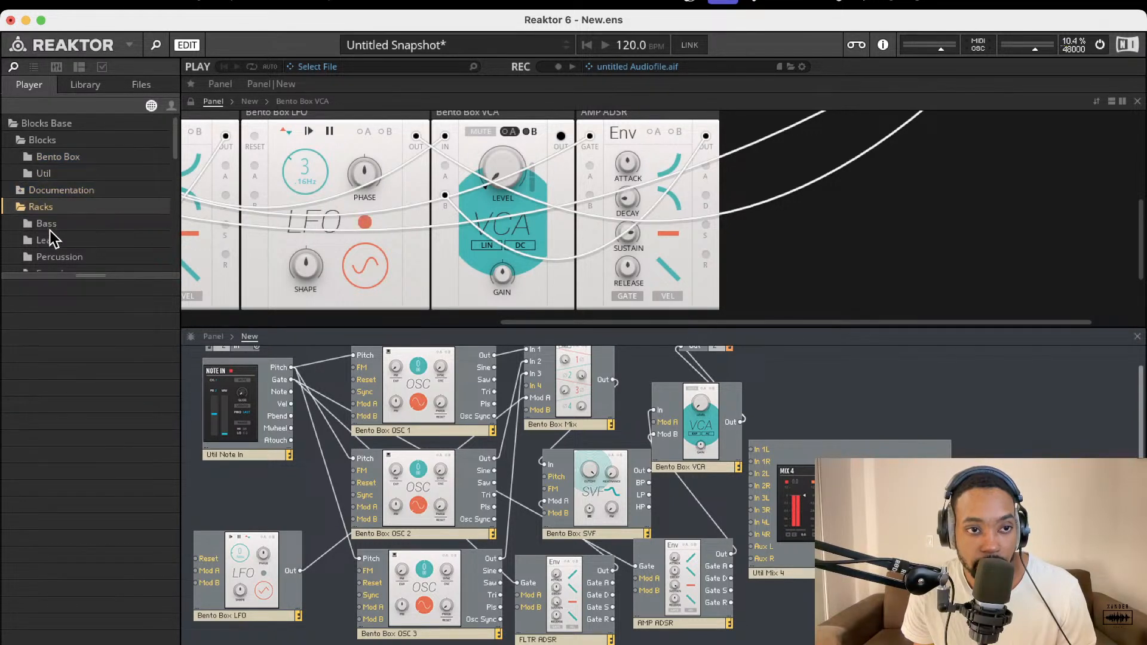
click(49, 229)
scroll(54, 237, down, 3)
click(53, 204)
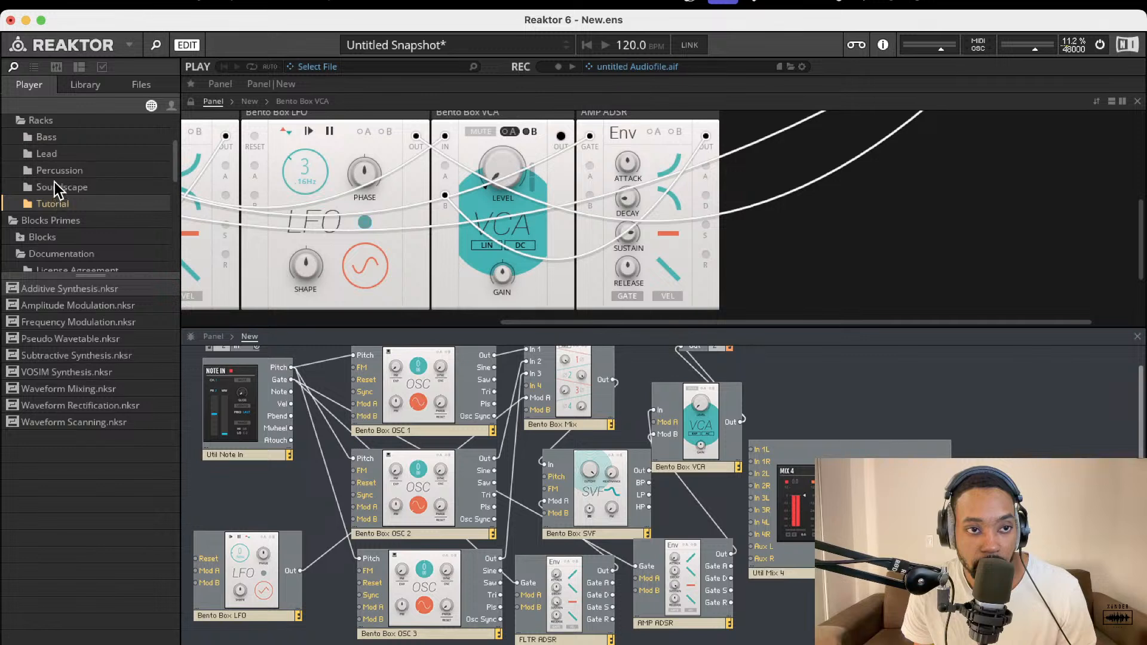
Step: Look through the remaining library products and the Blocks Base Documentation folder
scroll(55, 187, down, 10)
scroll(53, 208, down, 5)
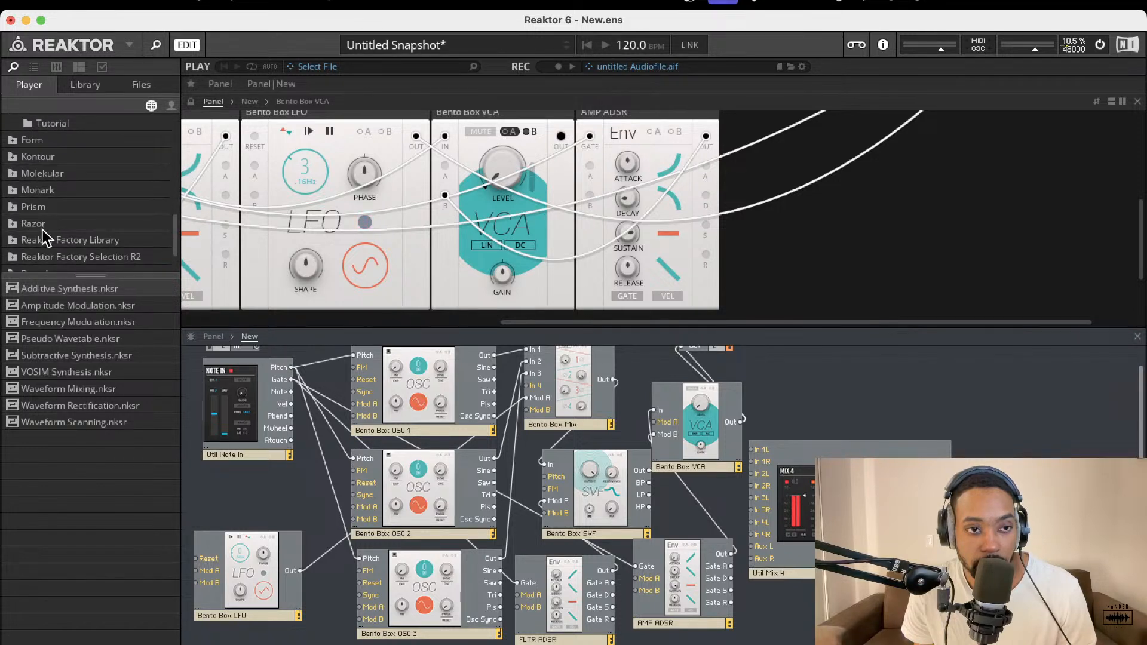
scroll(63, 206, up, 4)
scroll(48, 194, up, 2)
click(30, 187)
scroll(60, 206, down, 3)
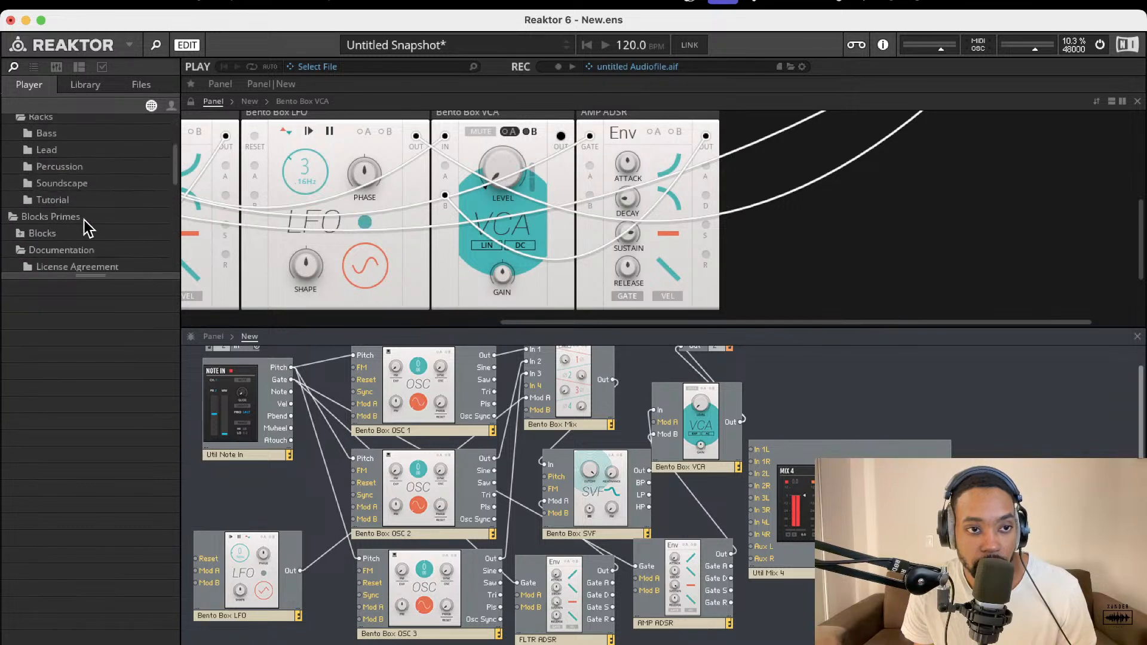
scroll(63, 199, up, 3)
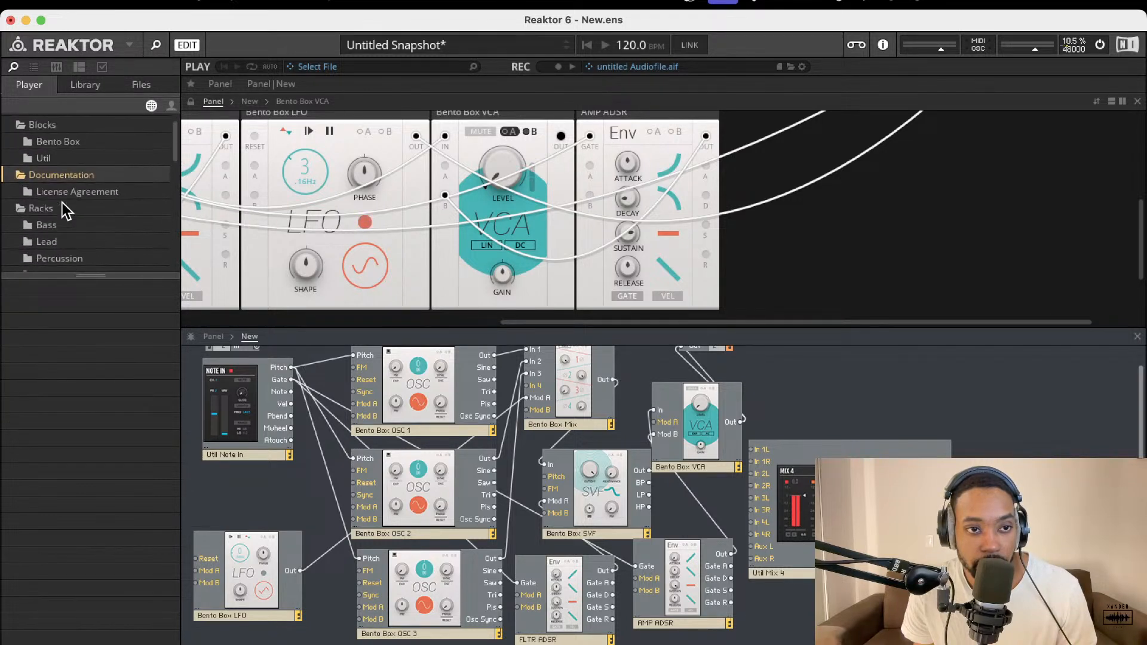
scroll(62, 202, up, 1)
Step: Expand the Blocks folder of Blocks Primes and show the Rounds blocks
click(62, 173)
scroll(63, 183, down, 3)
scroll(63, 184, down, 2)
click(21, 178)
scroll(66, 201, down, 3)
scroll(67, 202, up, 1)
click(53, 162)
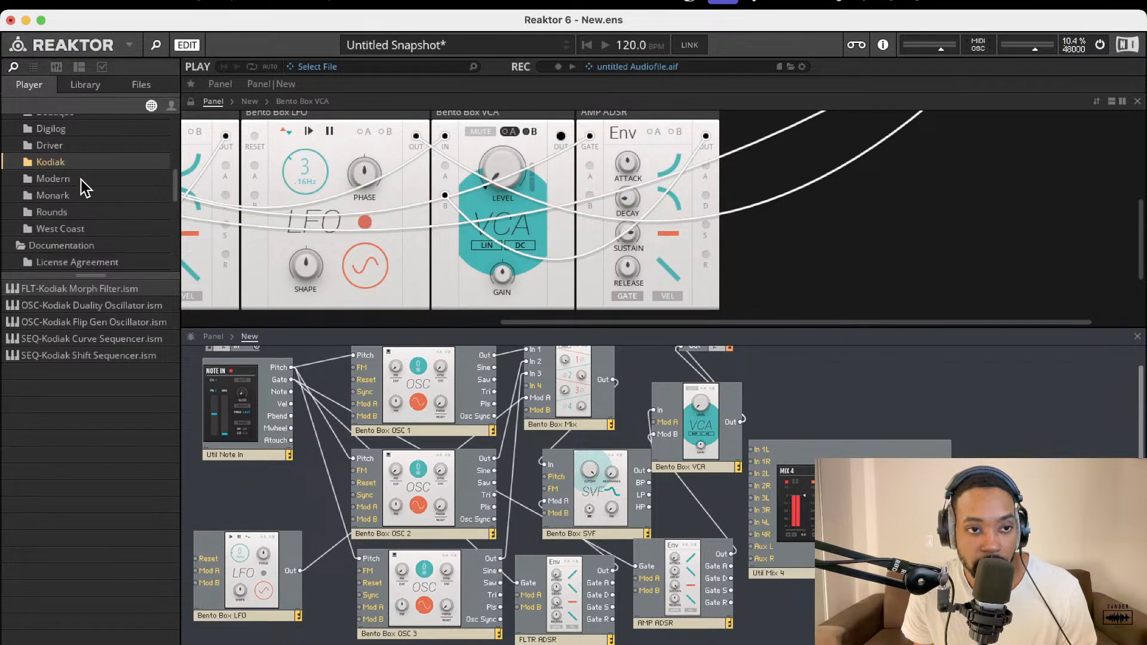
click(56, 149)
click(61, 211)
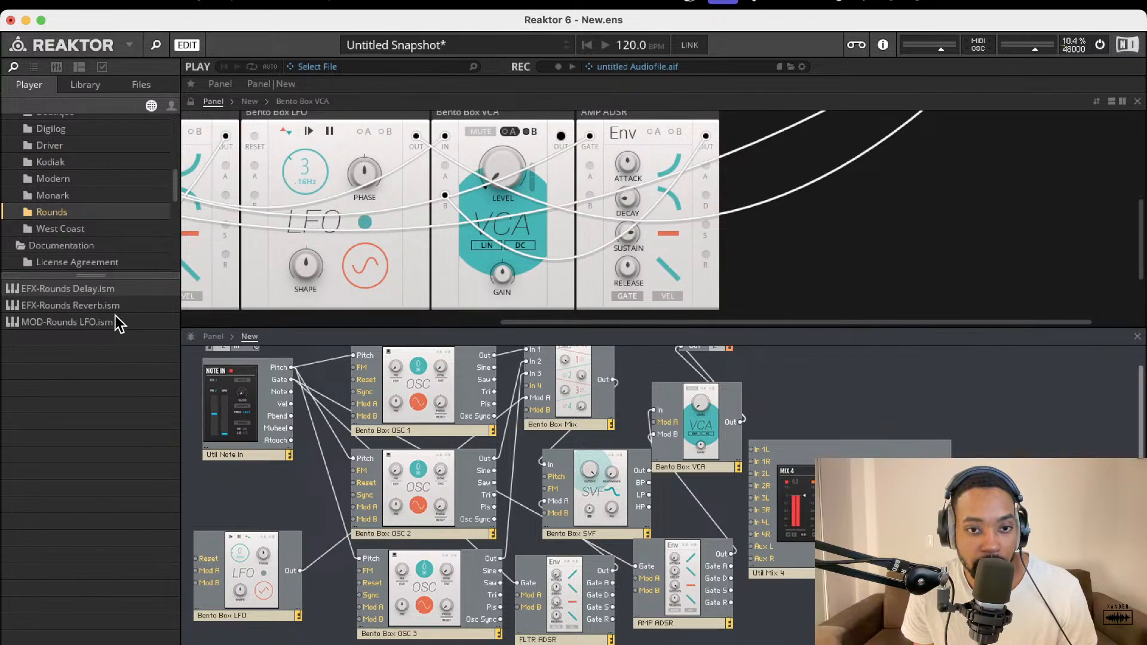
Step: Add a Rounds Reverb, wire the VCA output to its In L and In R, and connect its outputs to Out 1 and Out 2
drag(72, 305, 836, 401)
drag(828, 448, 743, 448)
drag(827, 459, 740, 450)
drag(956, 460, 681, 373)
drag(955, 460, 680, 361)
Step: Lower the Rounds Reverb's feedback and mix amounts
drag(841, 227, 838, 287)
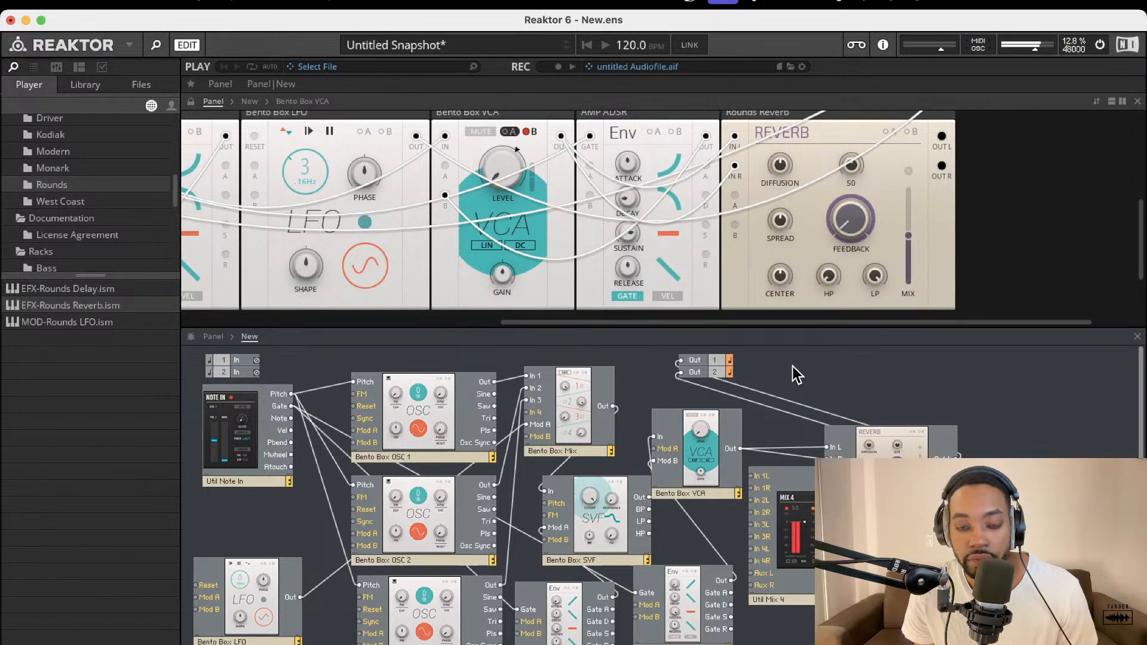
drag(909, 236, 912, 308)
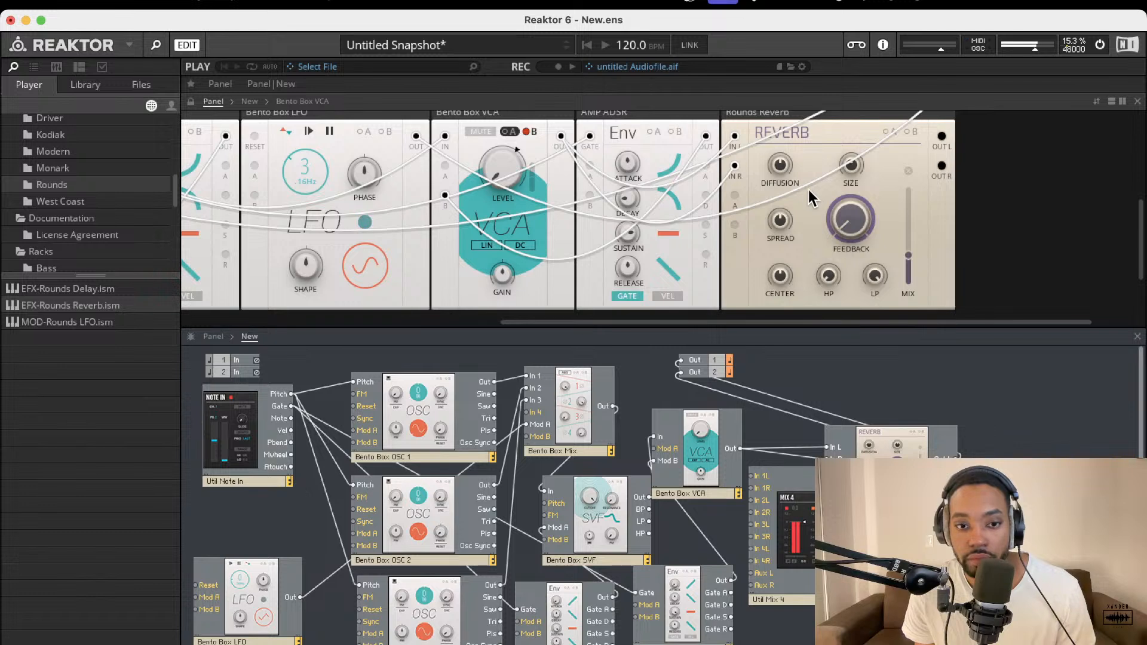
mouse_move(782, 244)
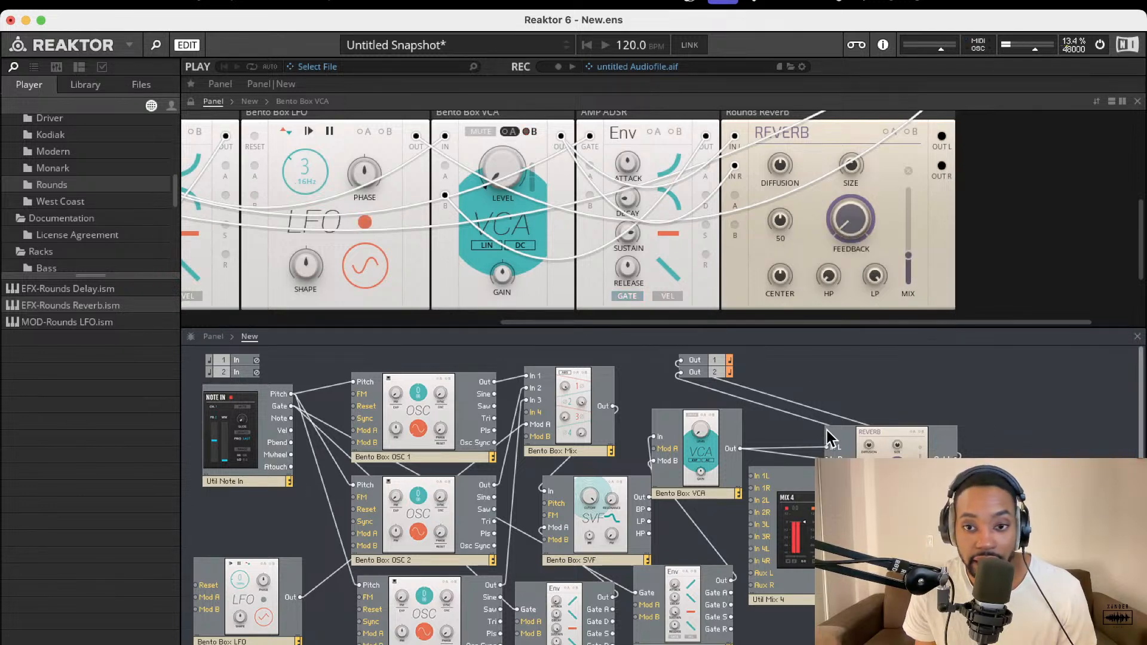
Step: Delete the unused Util Mix 4 block and the unwired spare oscillator below OSC 3
drag(806, 506, 831, 580)
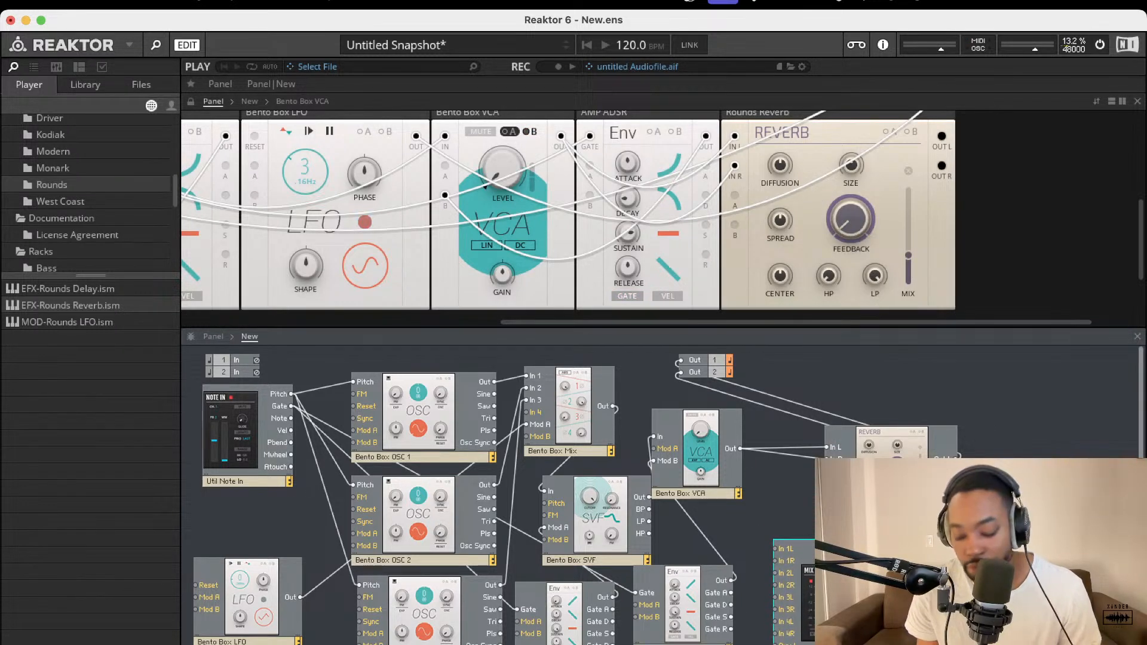
scroll(653, 574, down, 4)
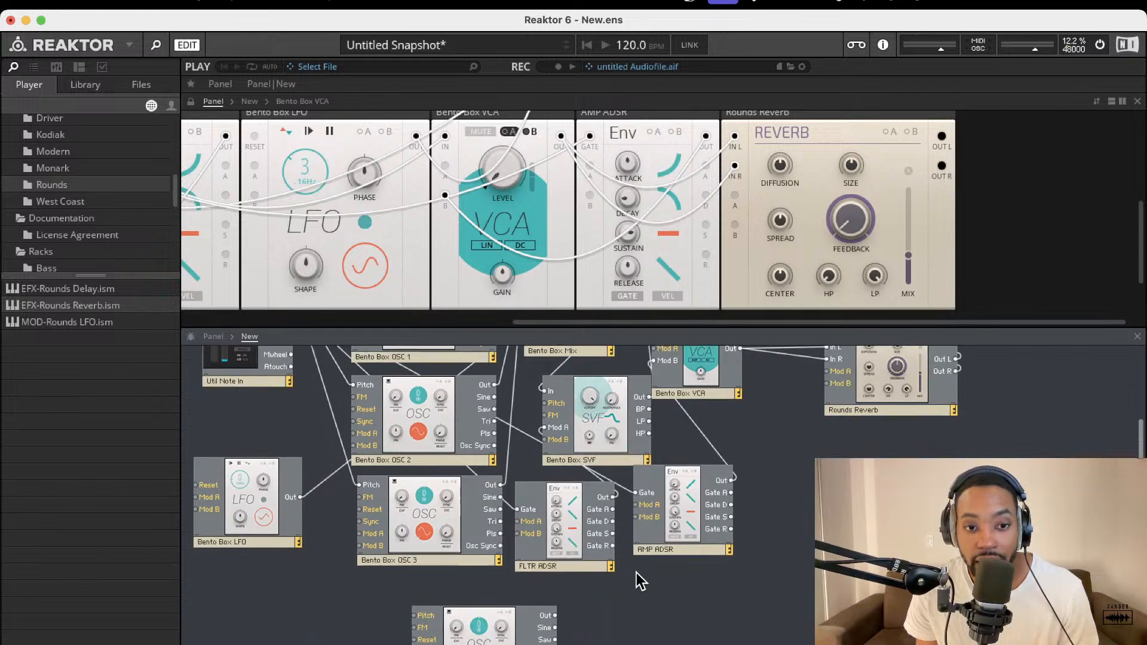
click(478, 624)
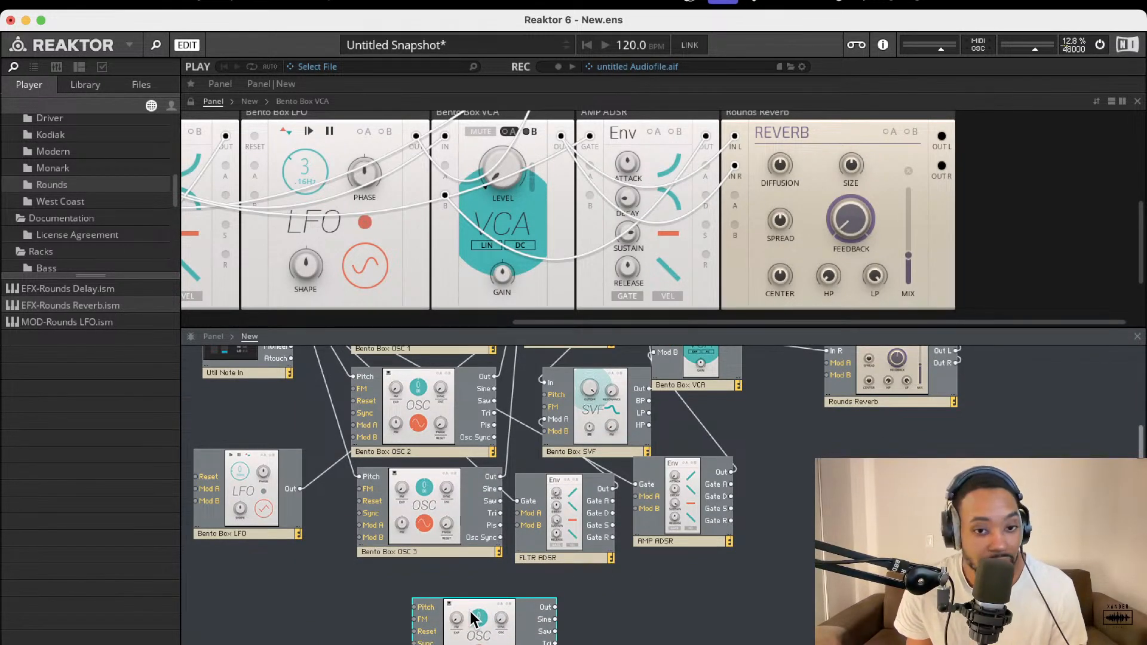
key(Delete)
scroll(451, 529, up, 4)
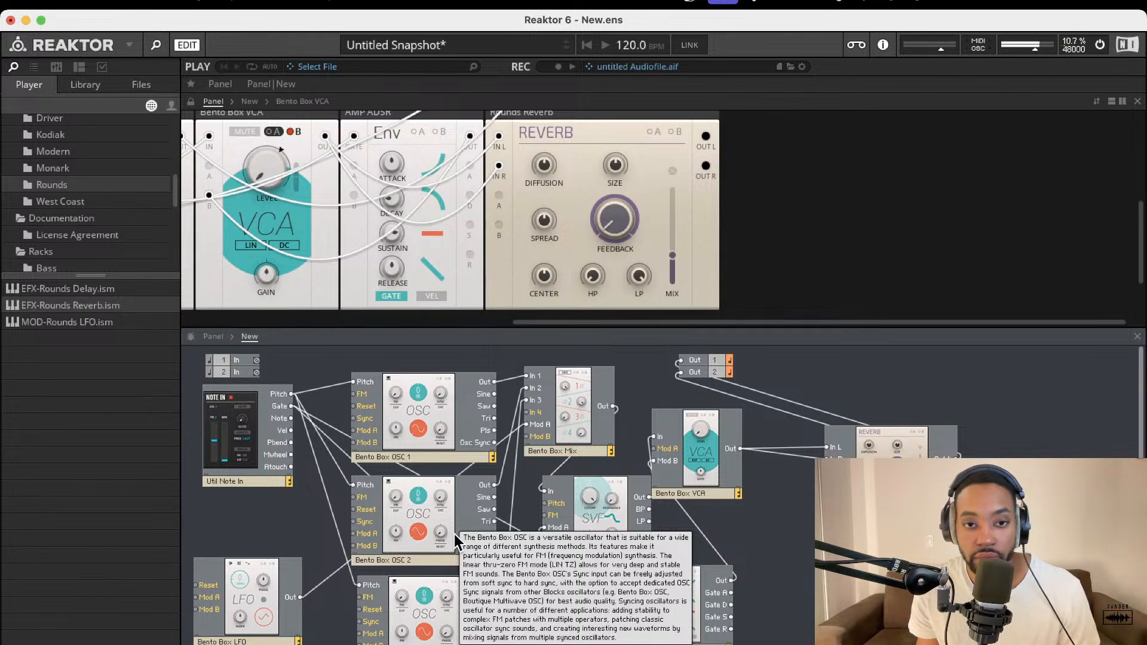
scroll(377, 305, down, 3)
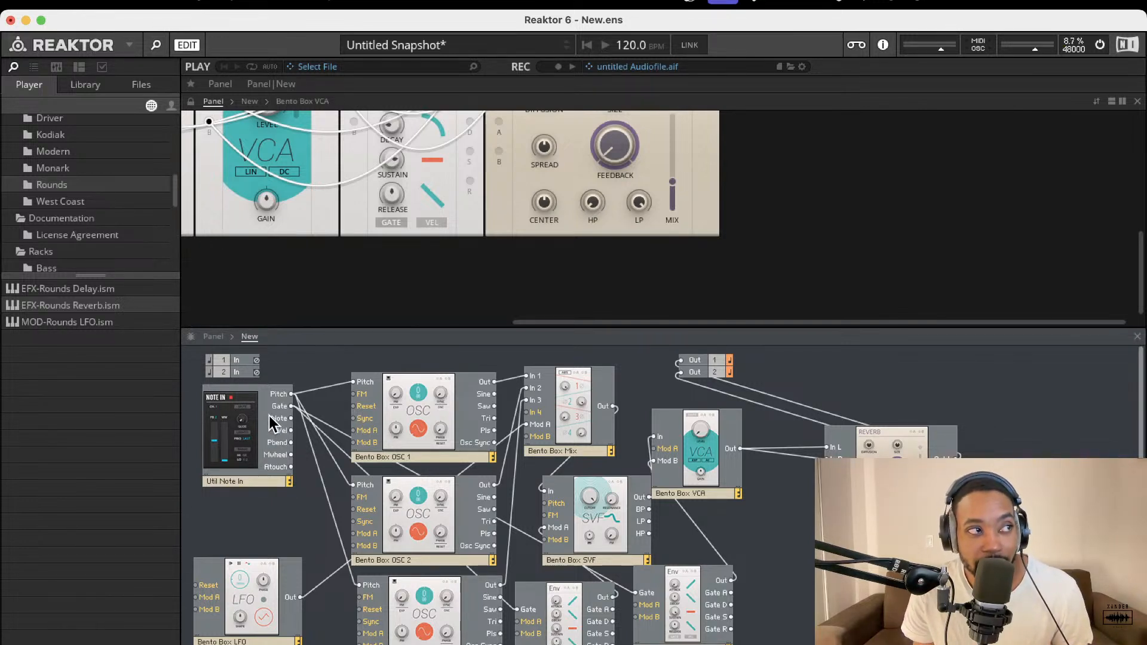
mouse_move(269, 416)
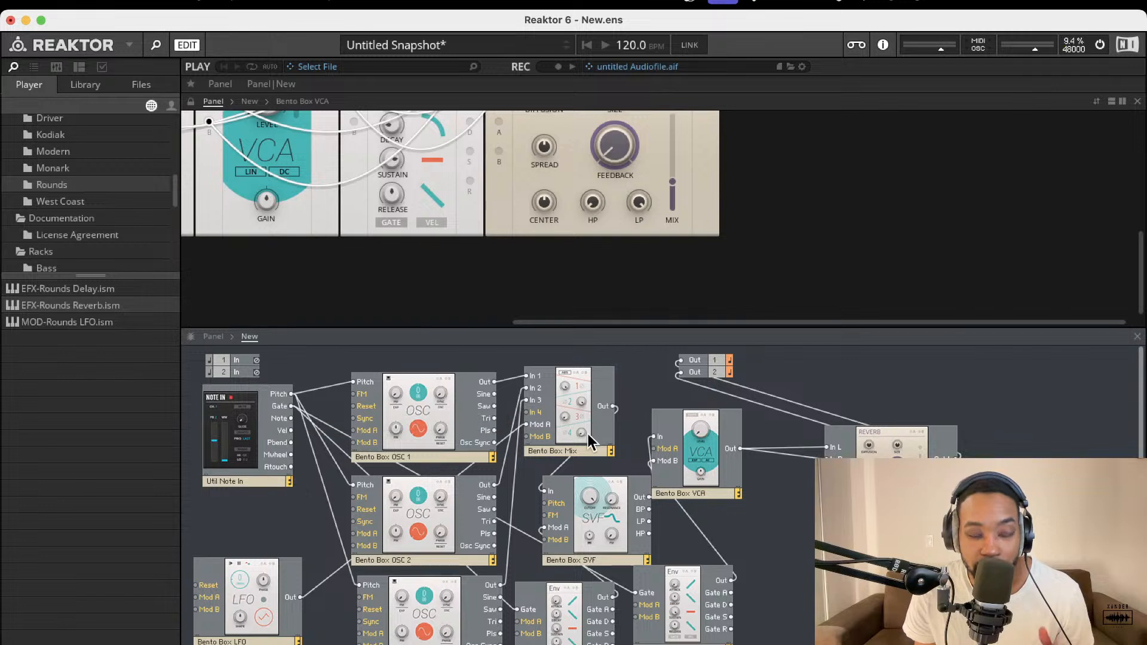
mouse_move(585, 439)
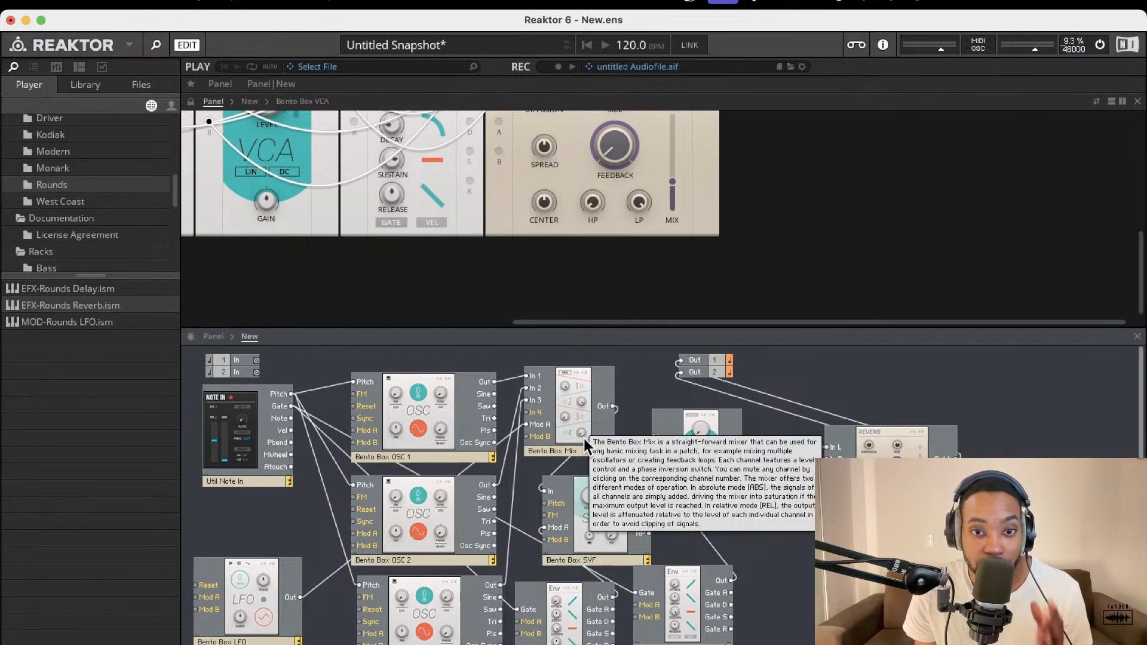